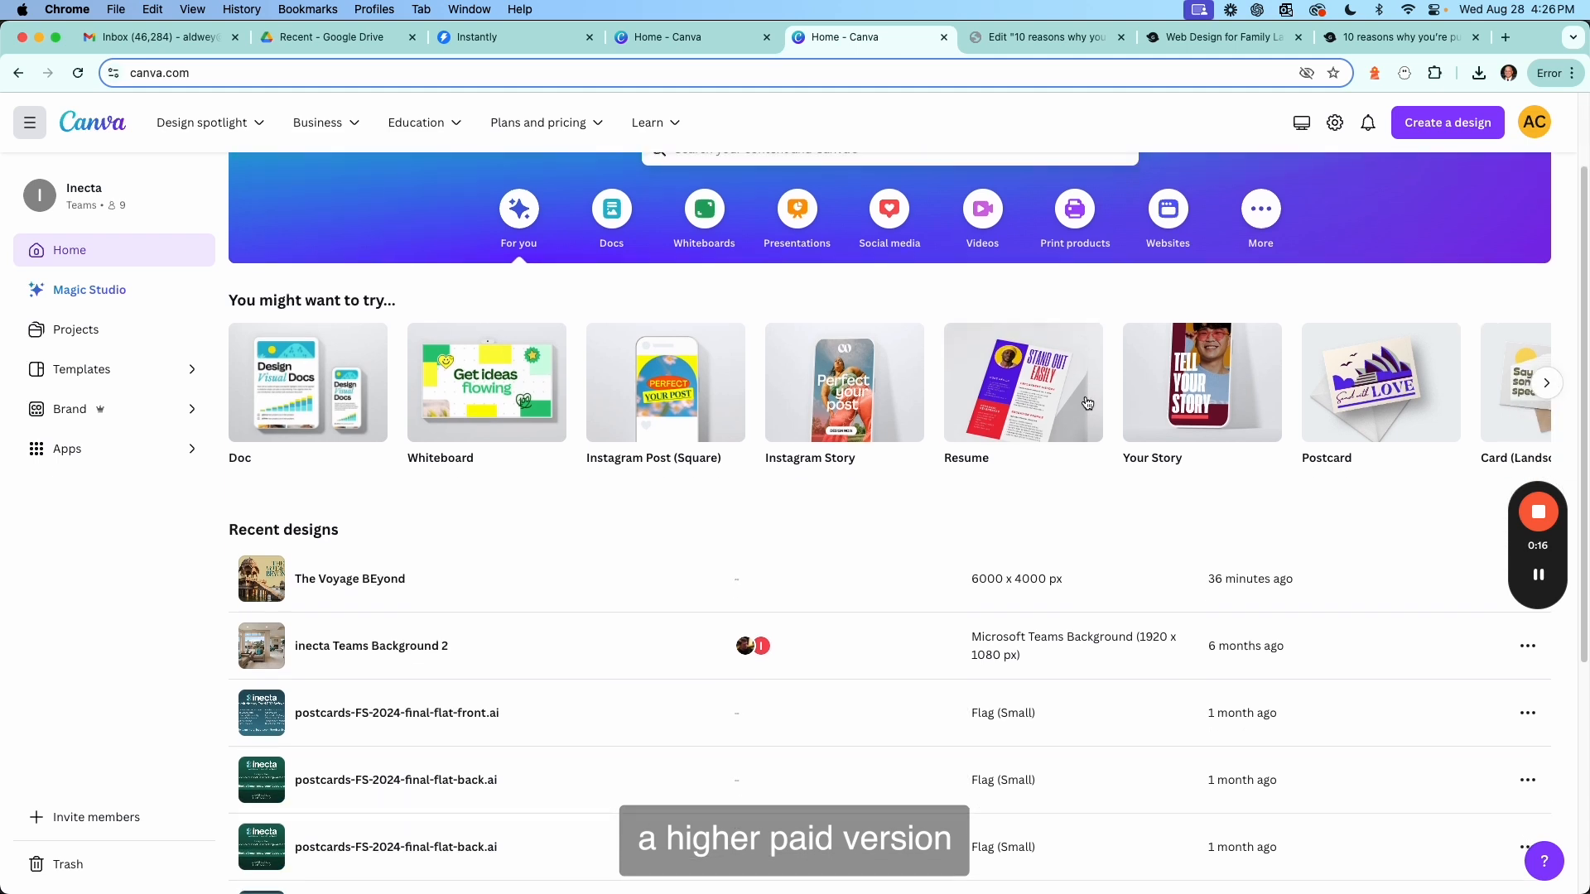
Open the custom size options for a new design from the Canva home page.
scroll(1086, 396, "up", 3)
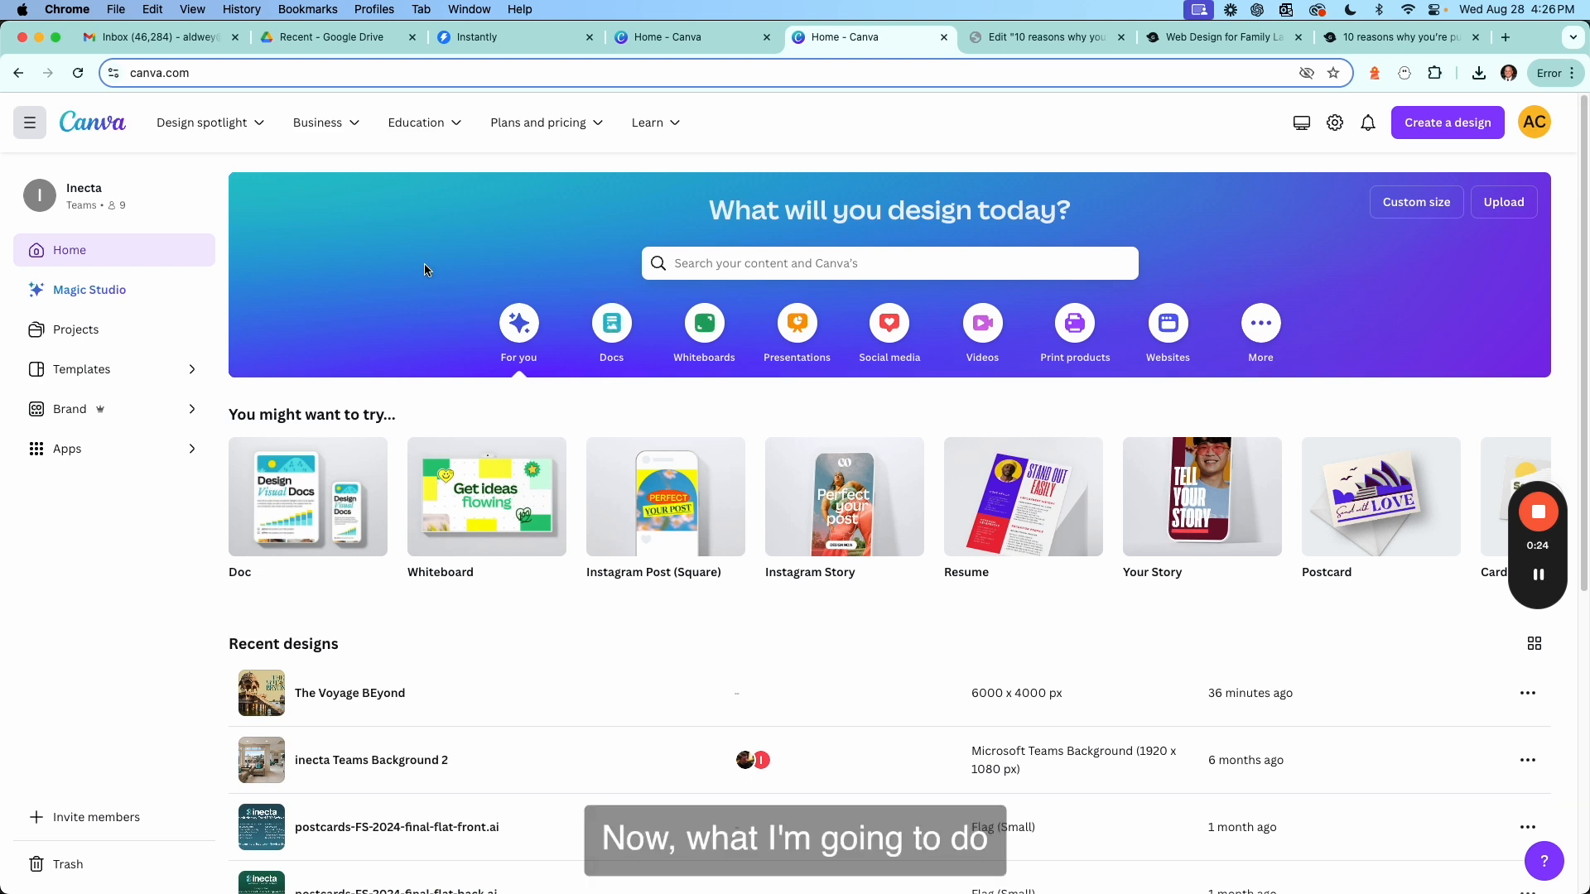
mouse_move(1543, 515)
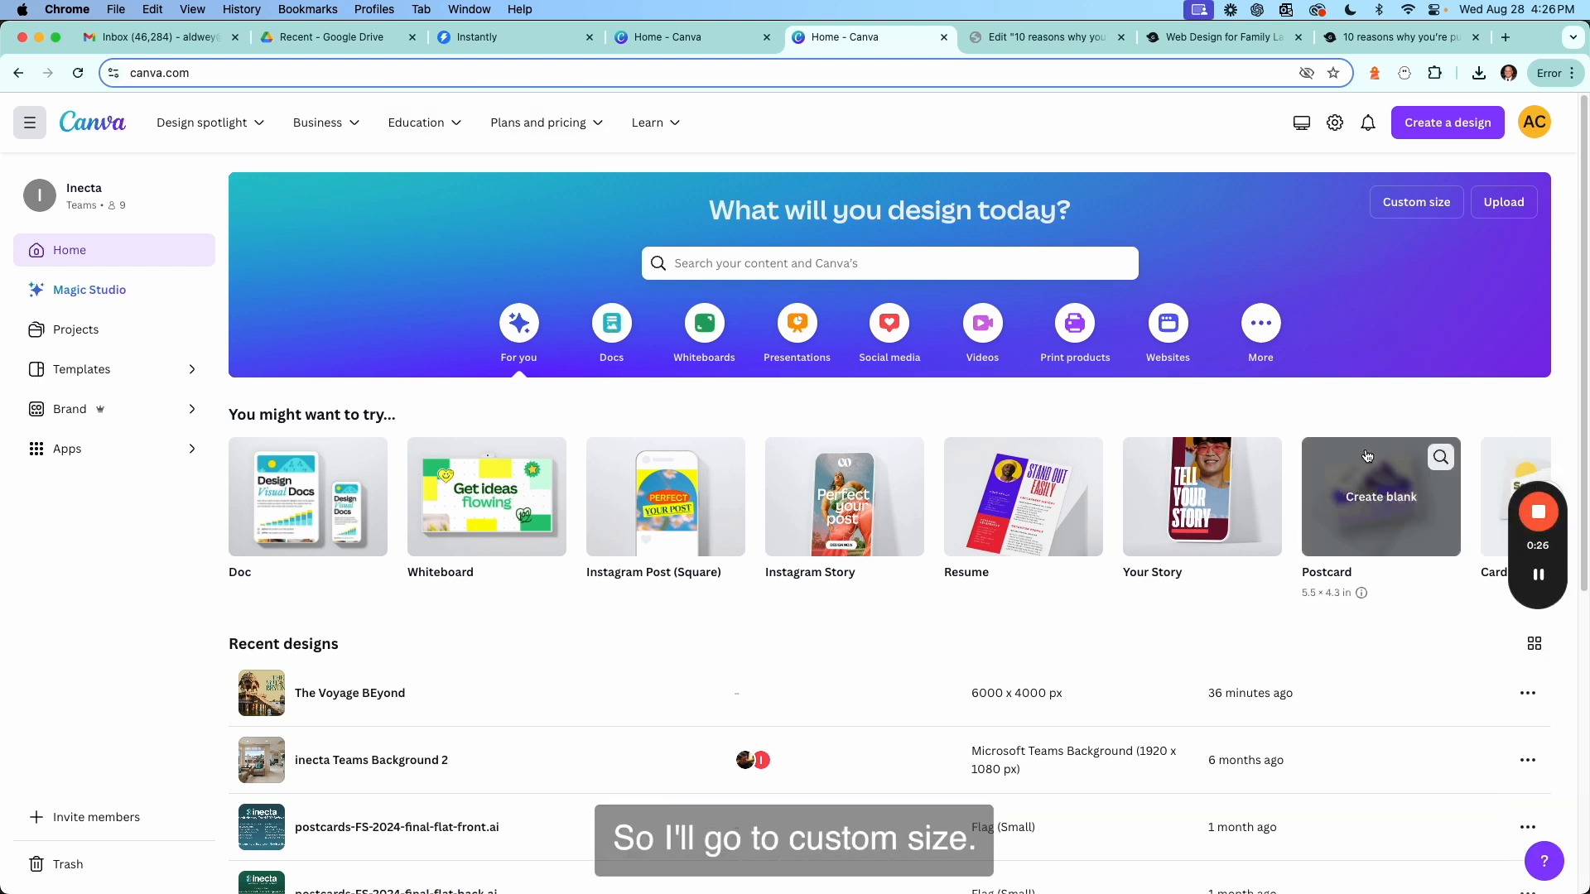
left_click(1424, 206)
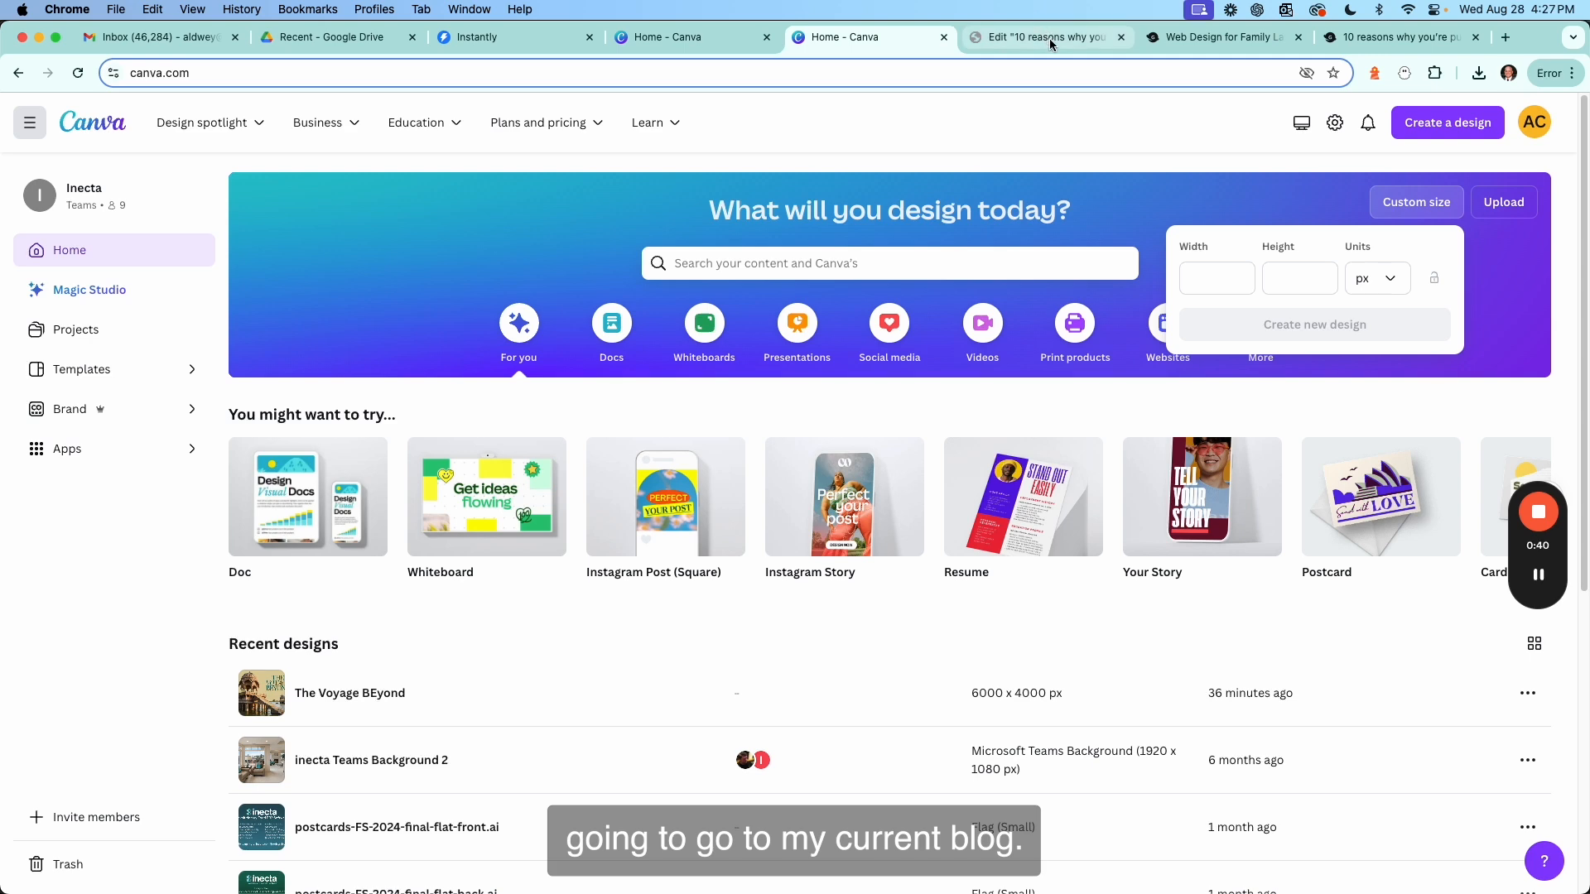
Switch to the blog post tab and inspect the featured image's code to check its rendered size.
left_click(1215, 38)
scroll(905, 202, "down", 3)
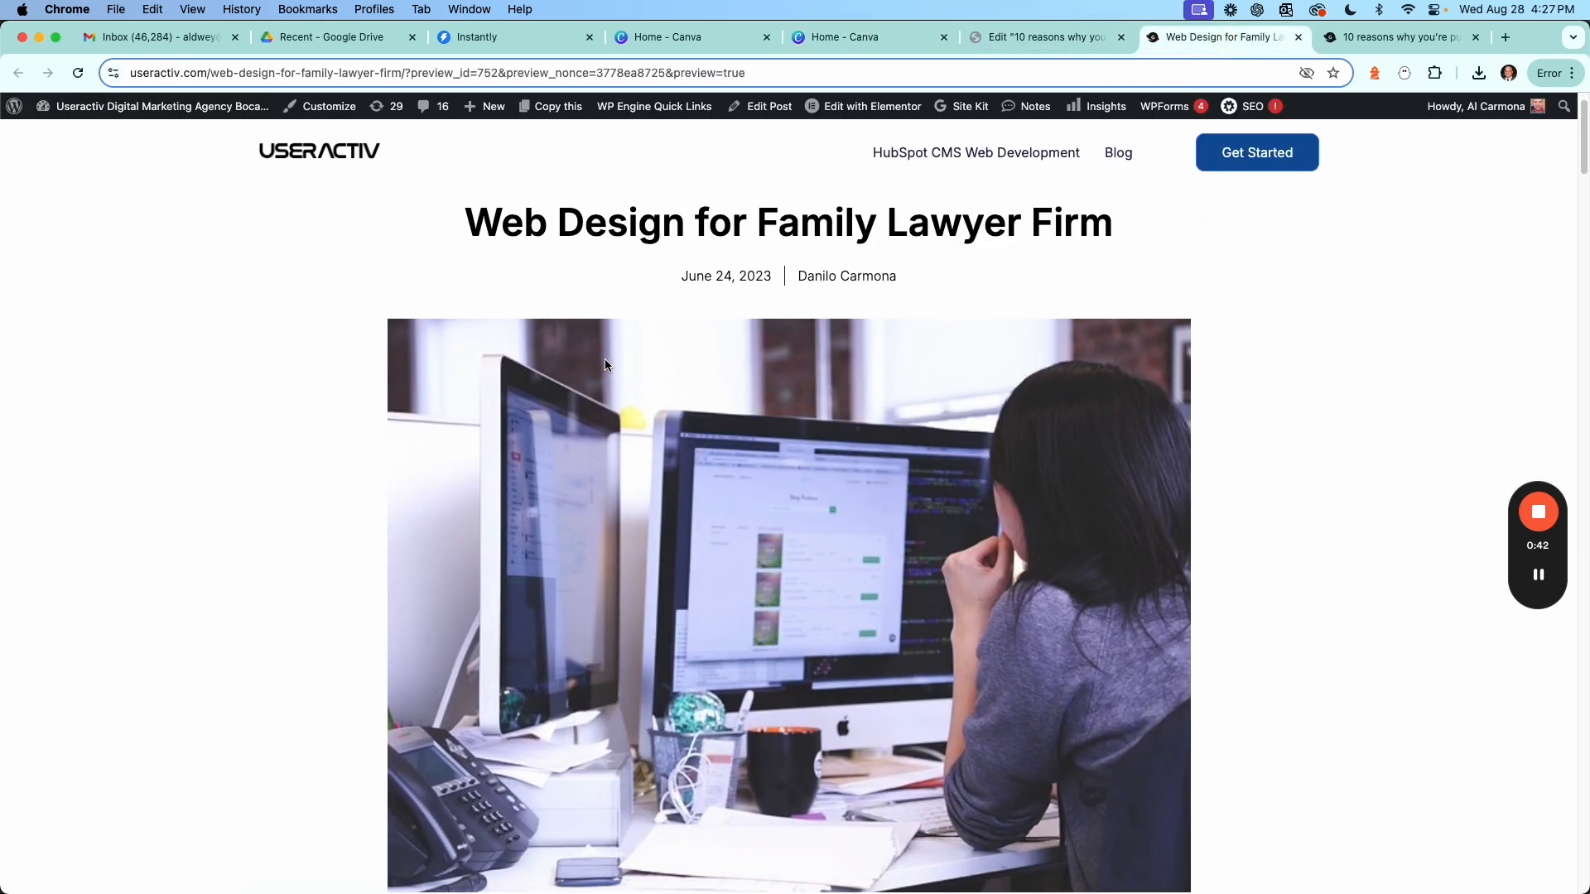
scroll(605, 366, "down", 2)
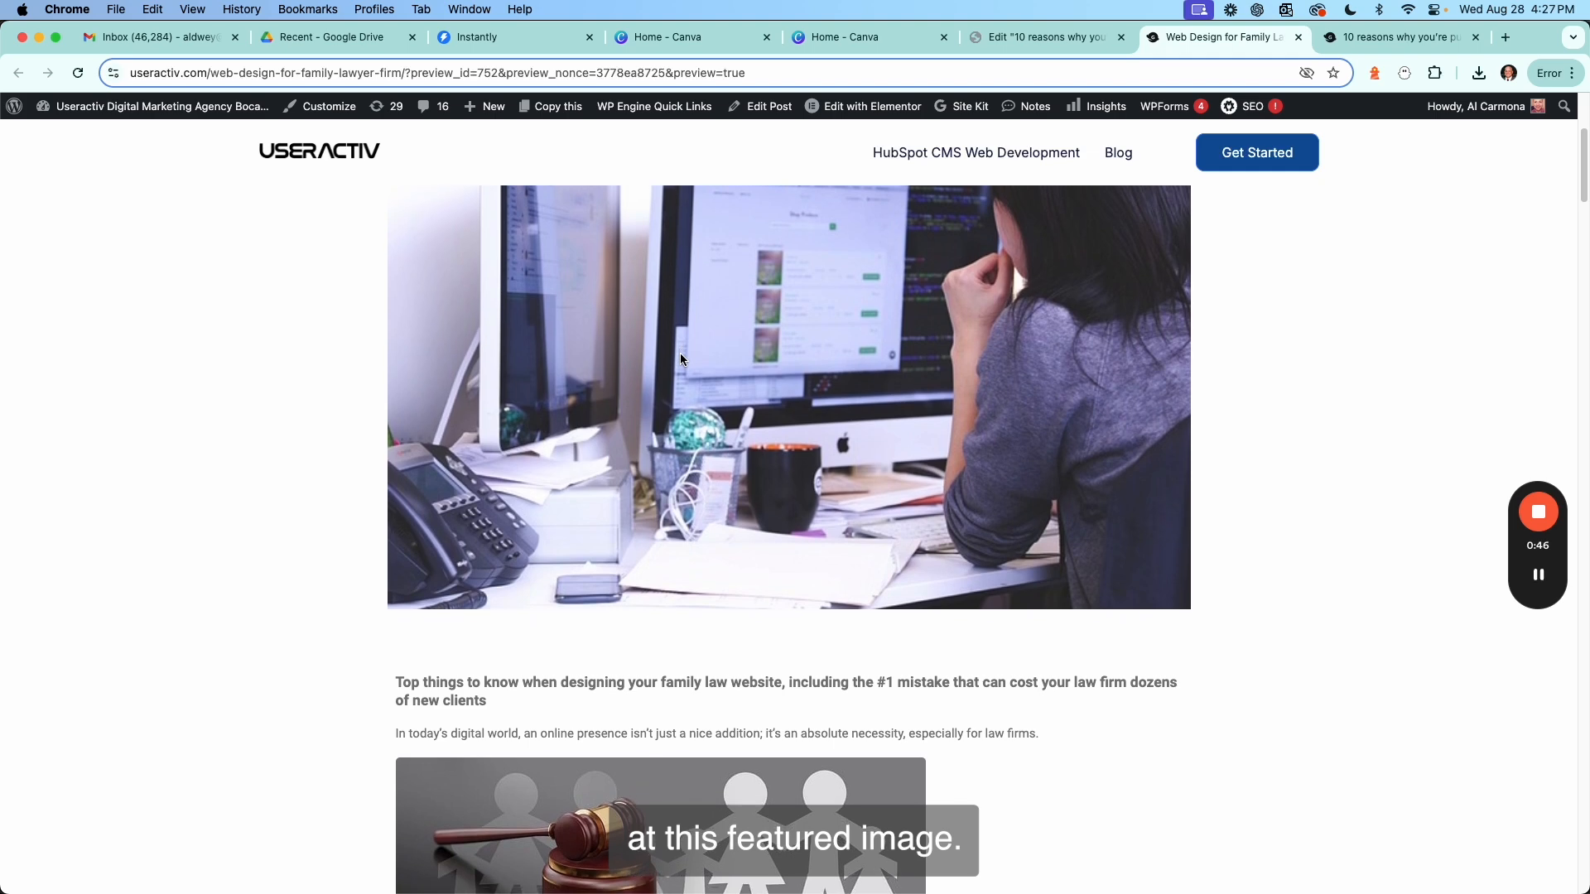
scroll(722, 429, "down", 2)
right_click(775, 421)
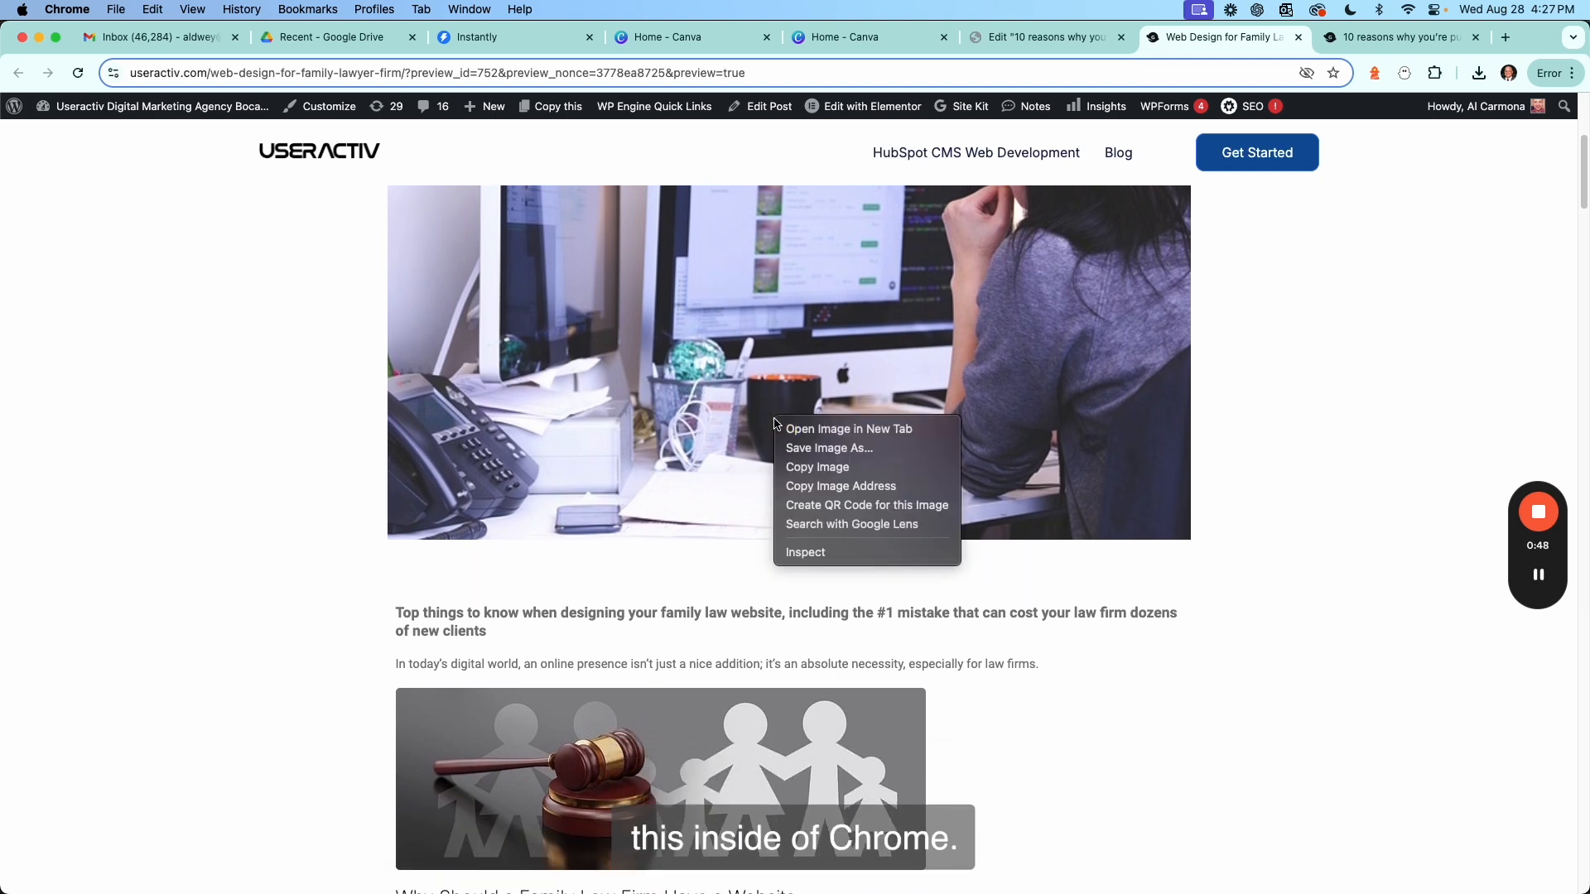
left_click(816, 553)
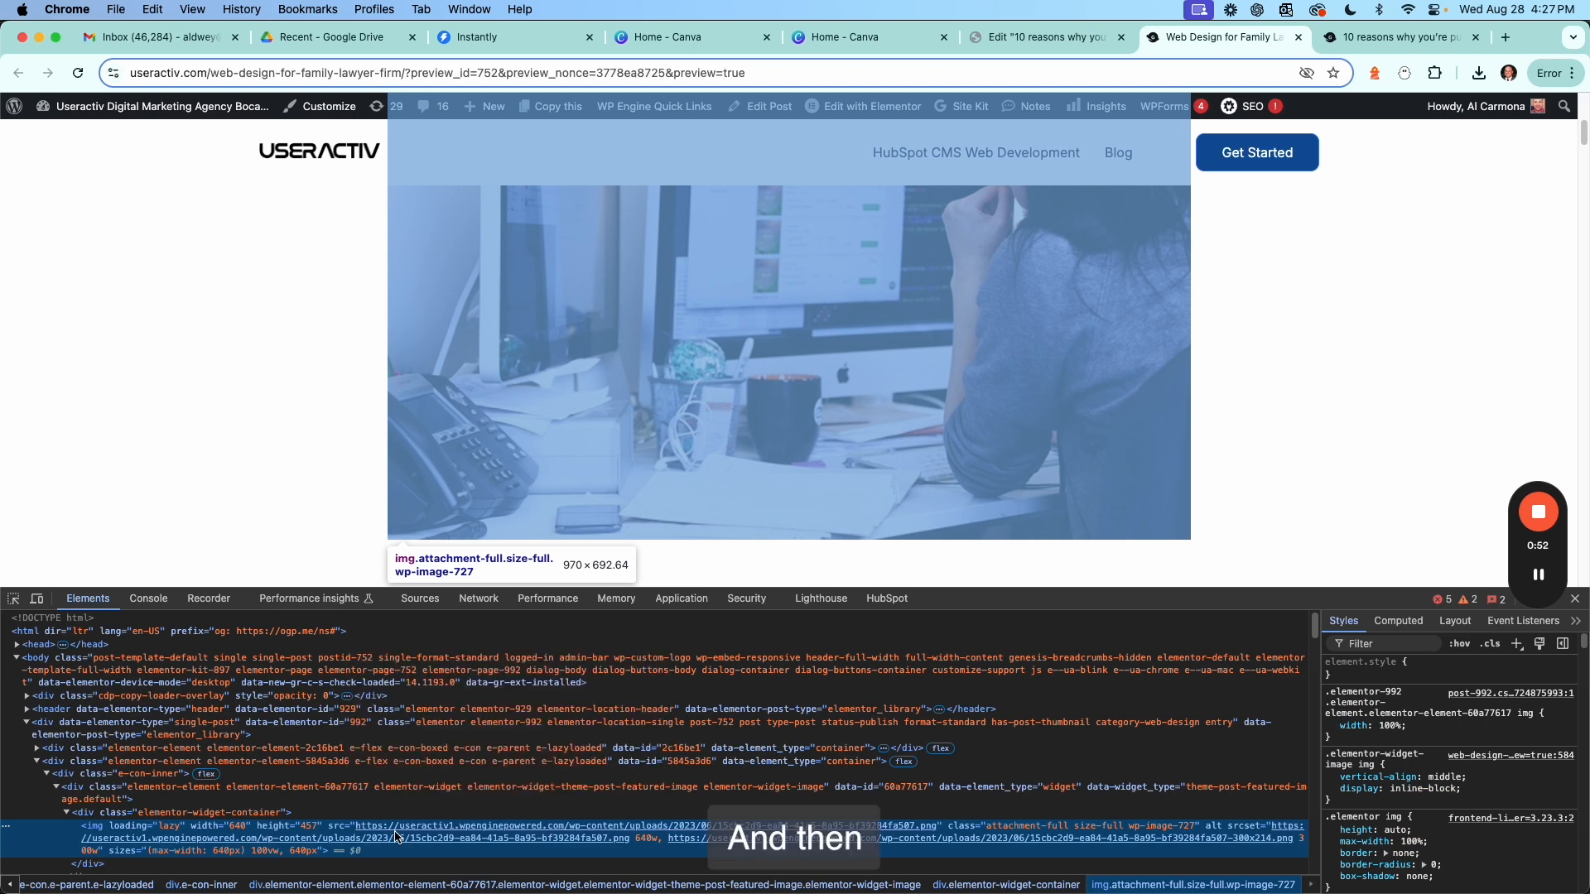
mouse_move(400, 828)
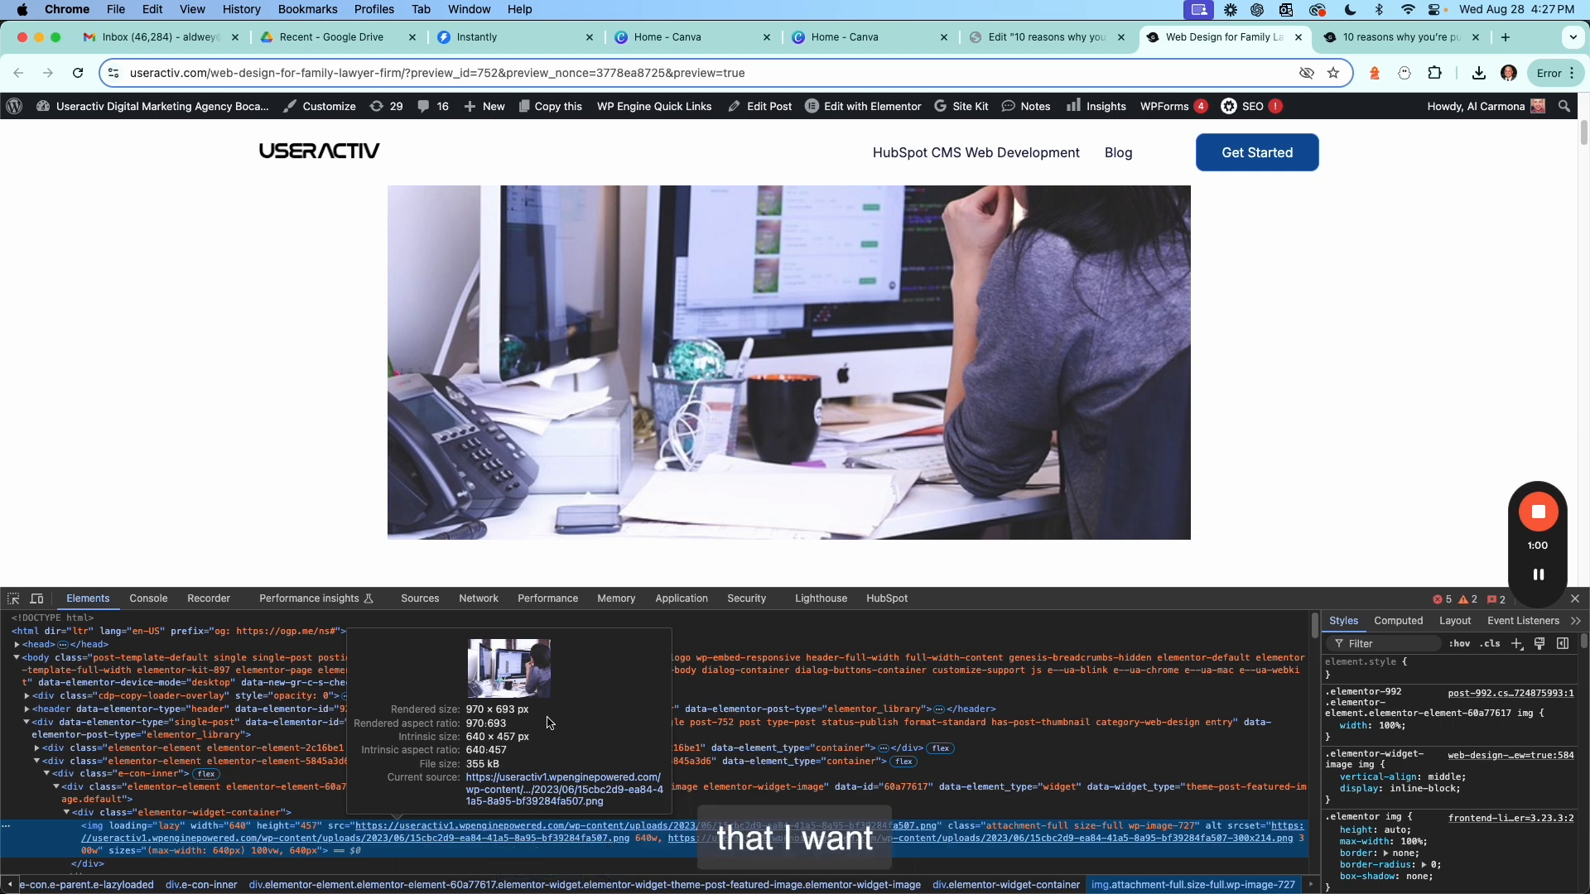
Return to Canva and create a new custom design of 970 × 693 px.
left_click(857, 34)
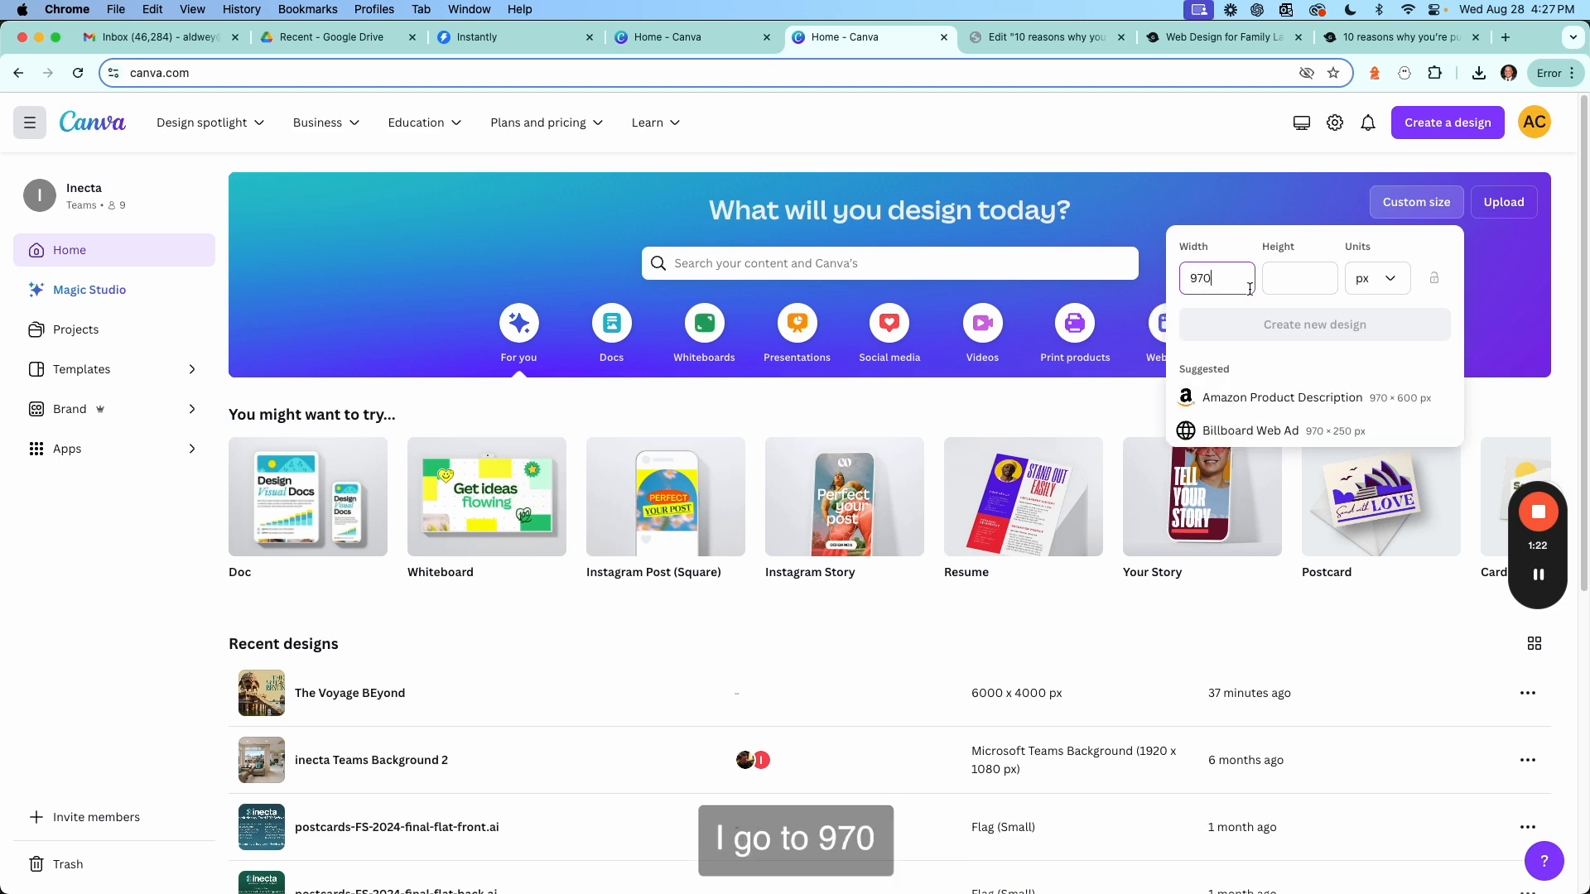
left_click(1304, 279)
type("6")
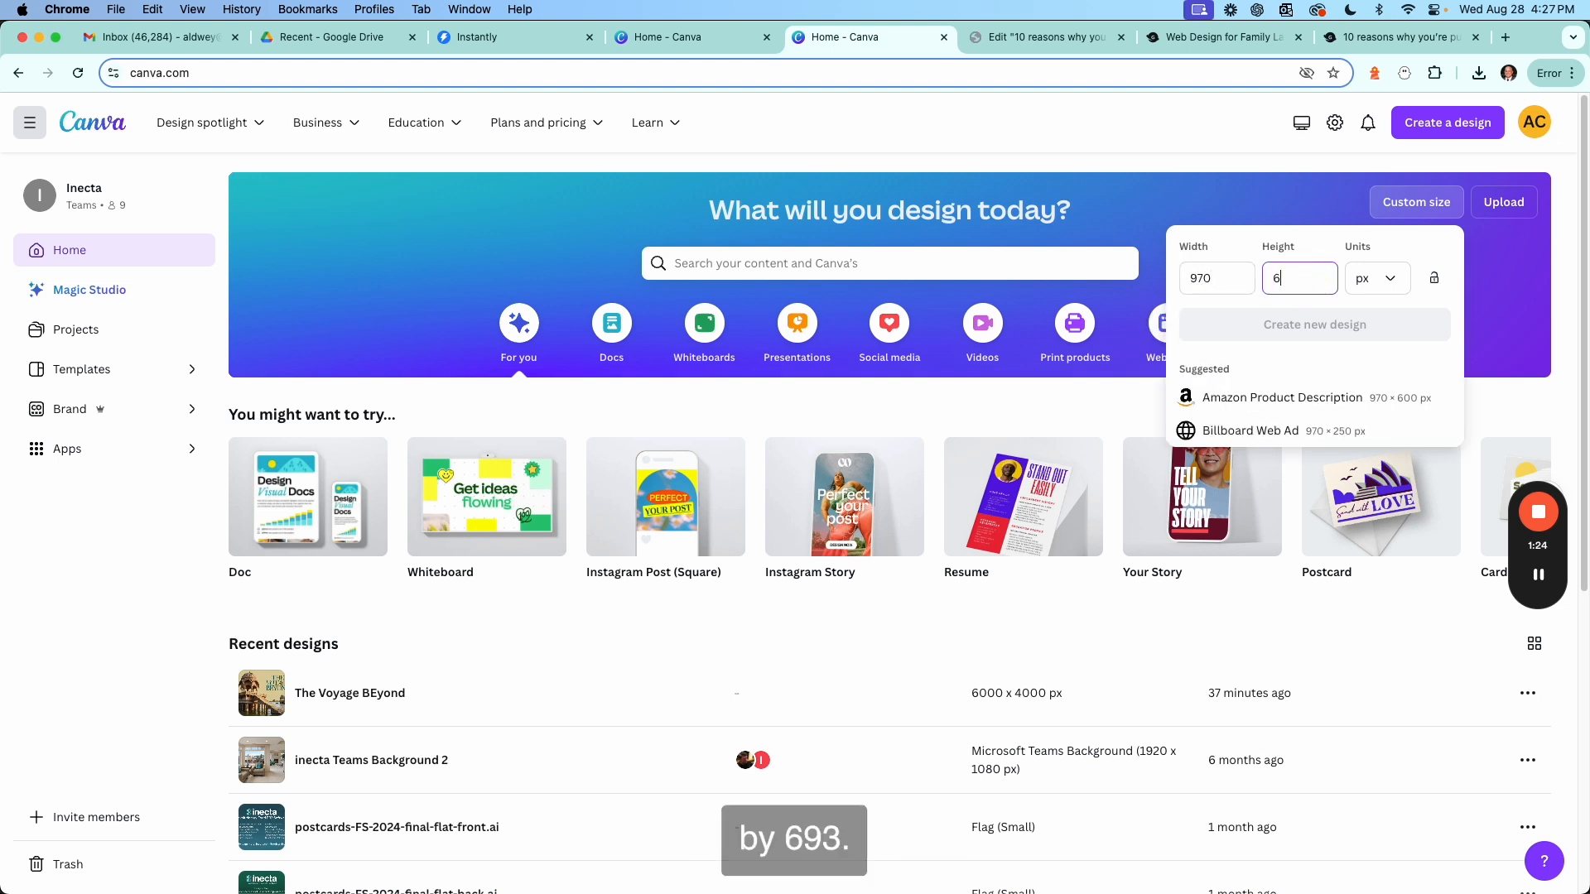
type("93")
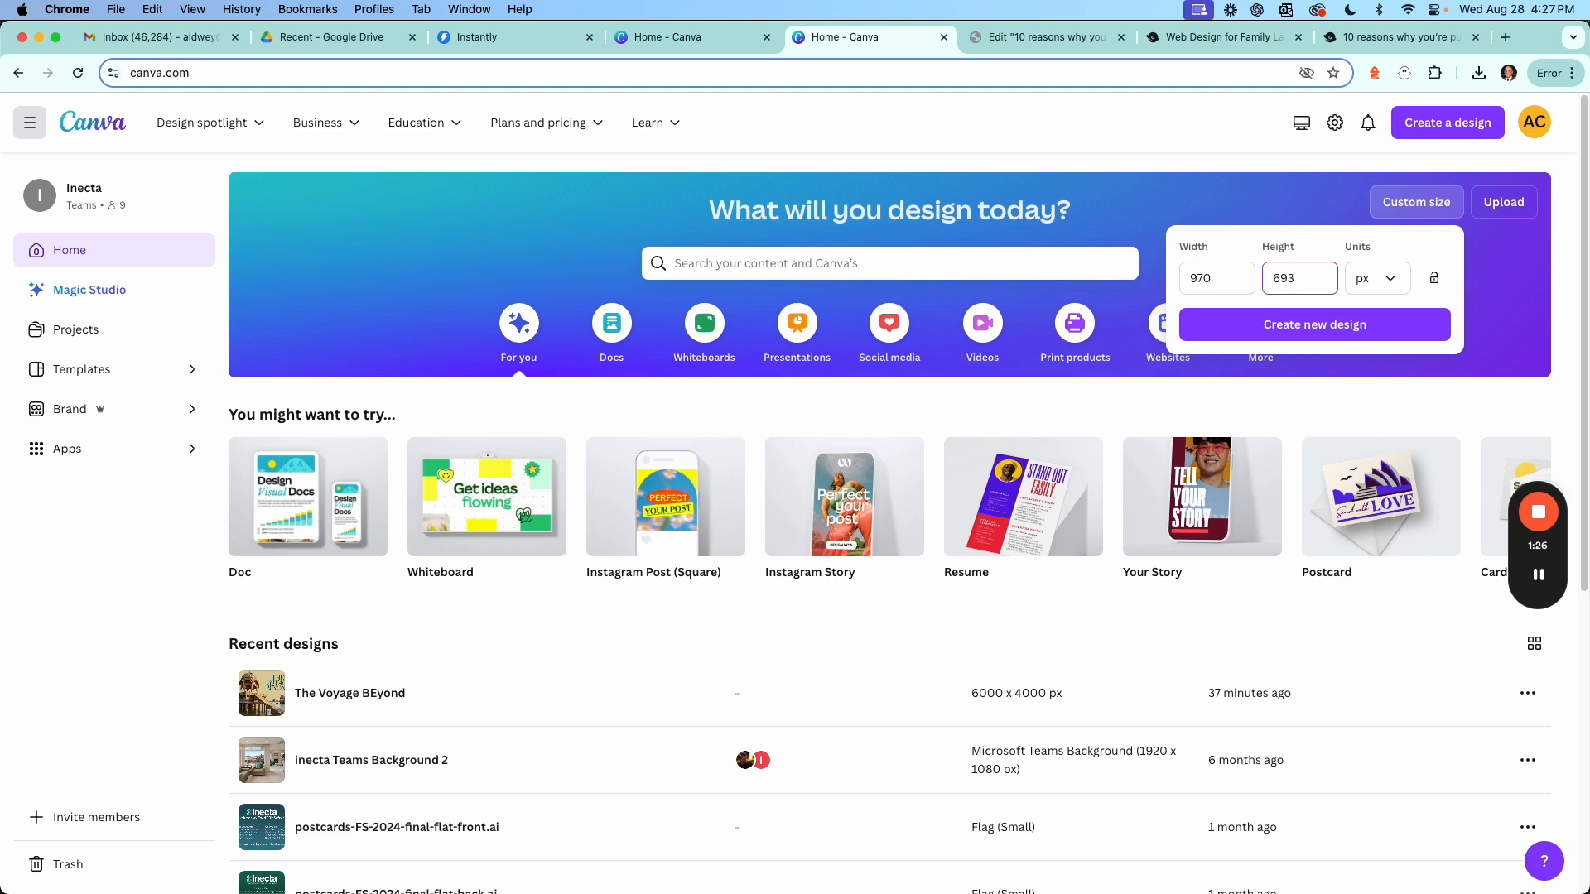
left_click(1372, 325)
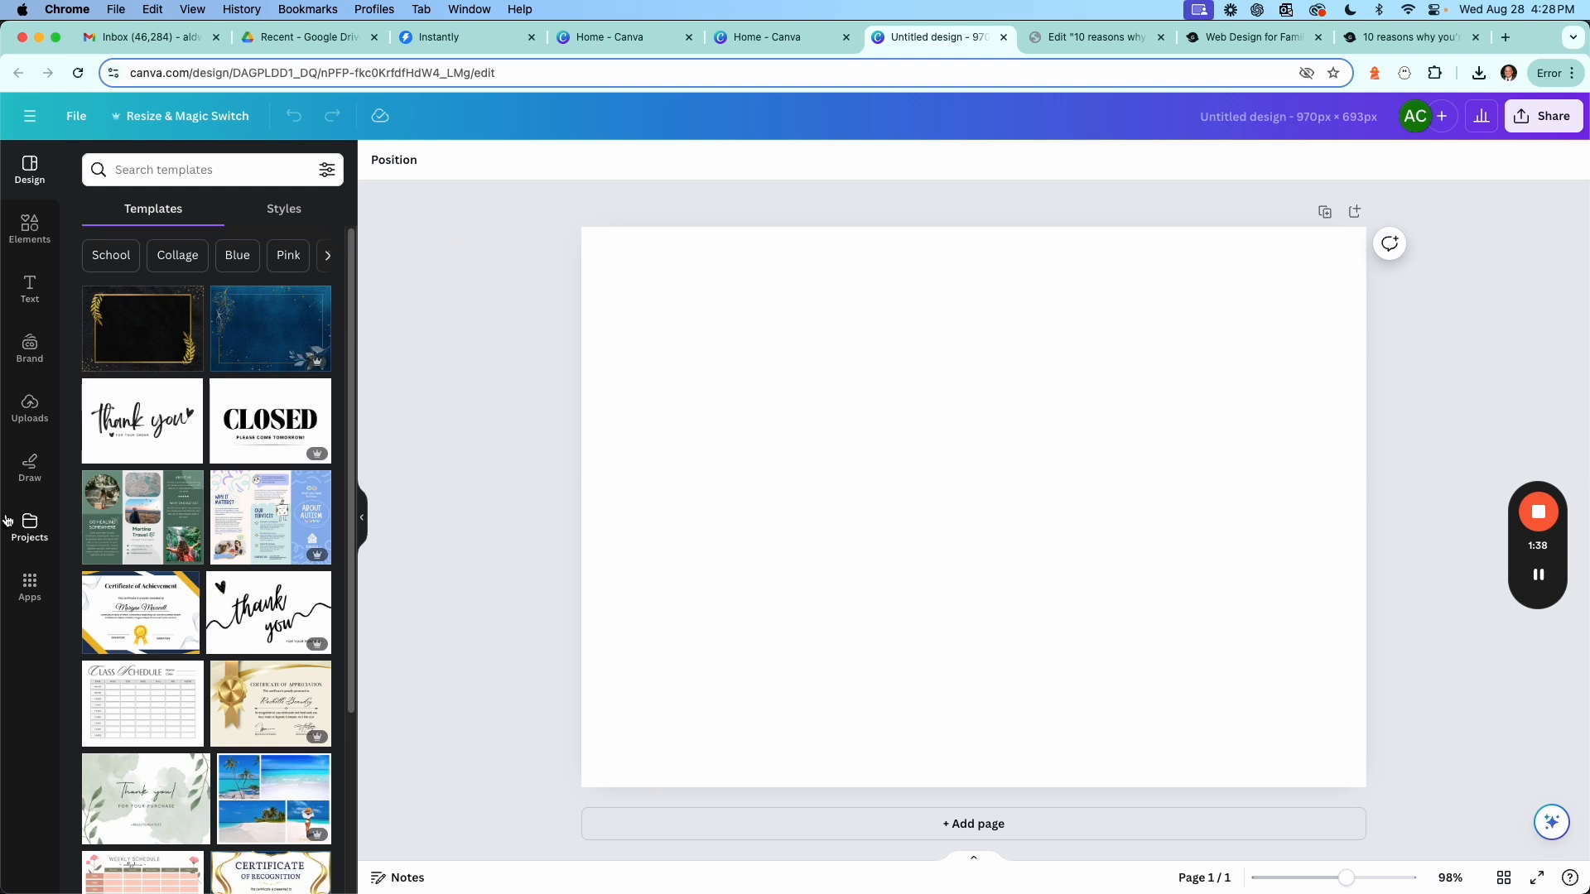
Add the uploaded temple travel photo to the canvas and move it to the page's top-left corner.
left_click(27, 411)
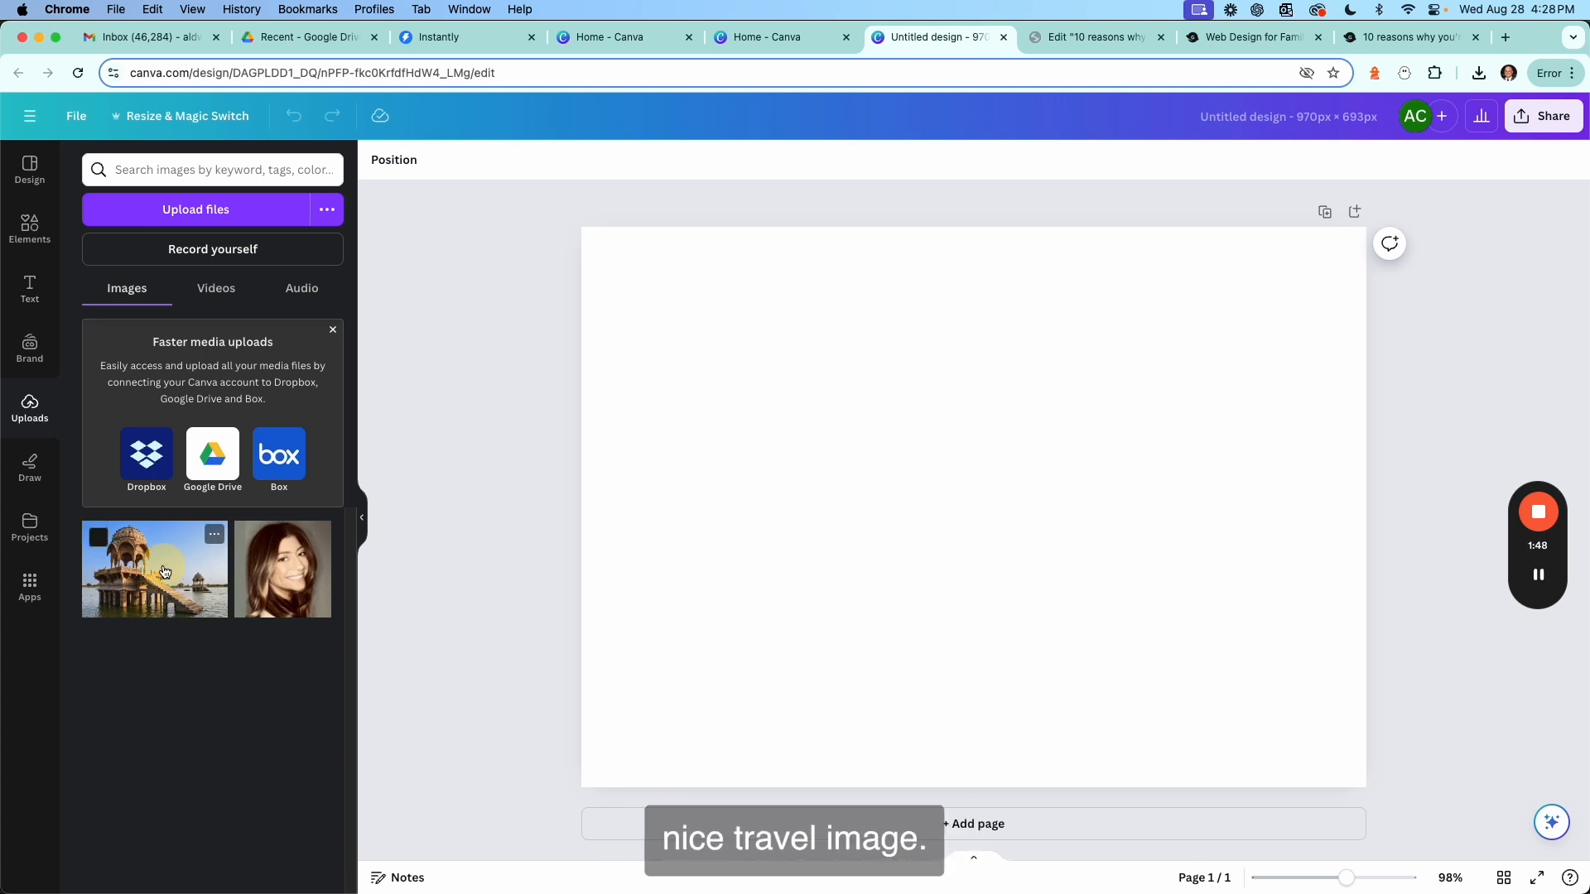
left_click_drag(164, 572, 892, 510)
left_click_drag(1027, 597, 796, 356)
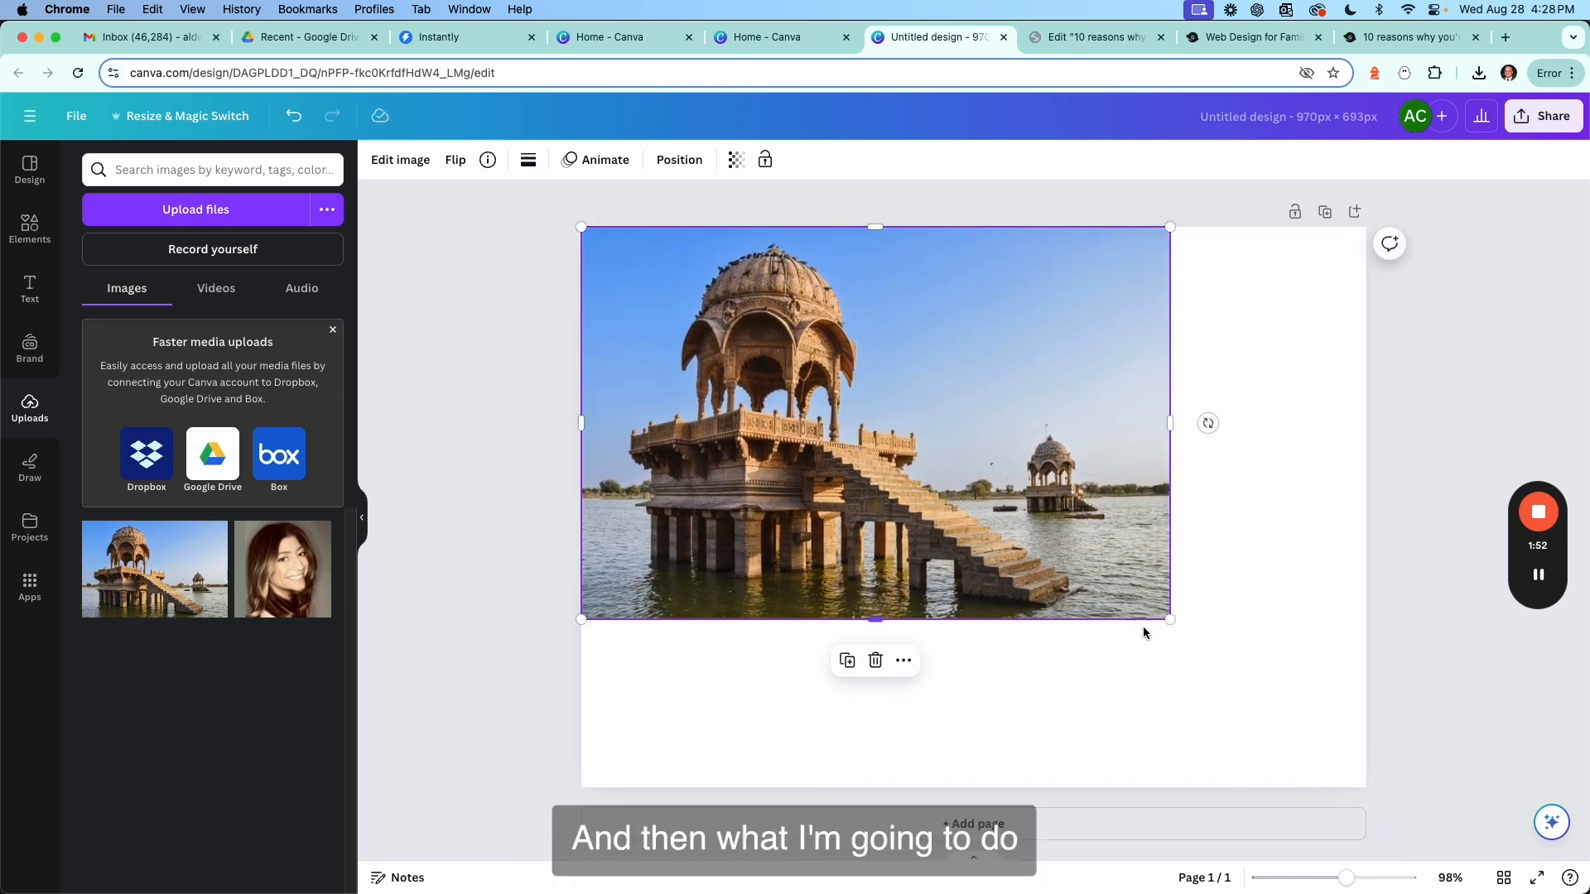
Enlarge the photo by its corner so it fills the page, then shift it left to cover the canvas.
left_click_drag(1171, 619, 1295, 781)
key("super+z")
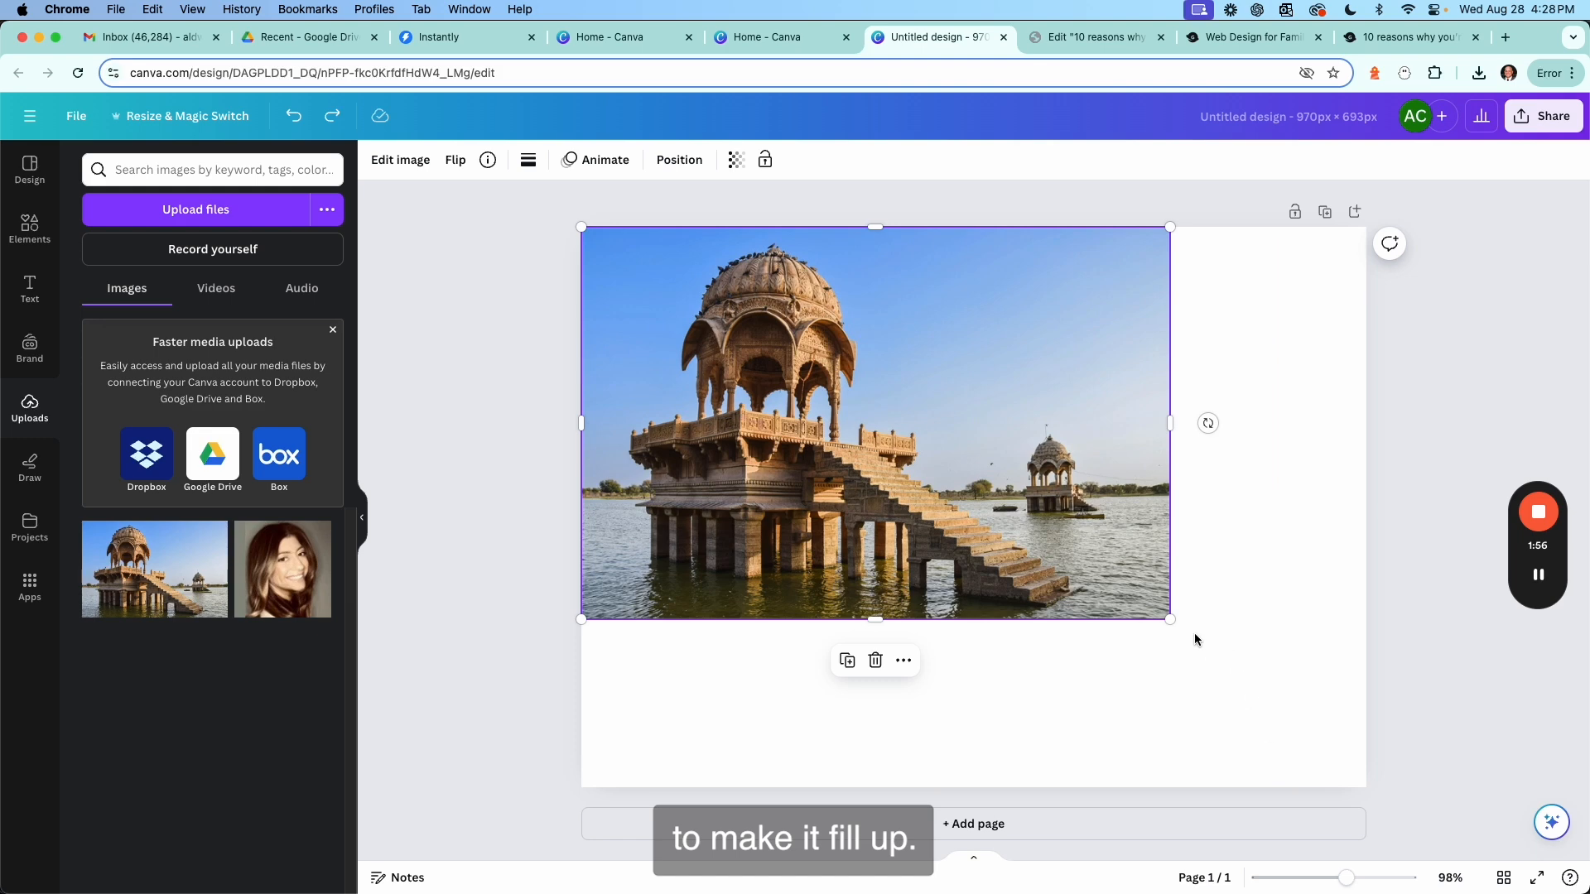
left_click_drag(1171, 619, 1393, 838)
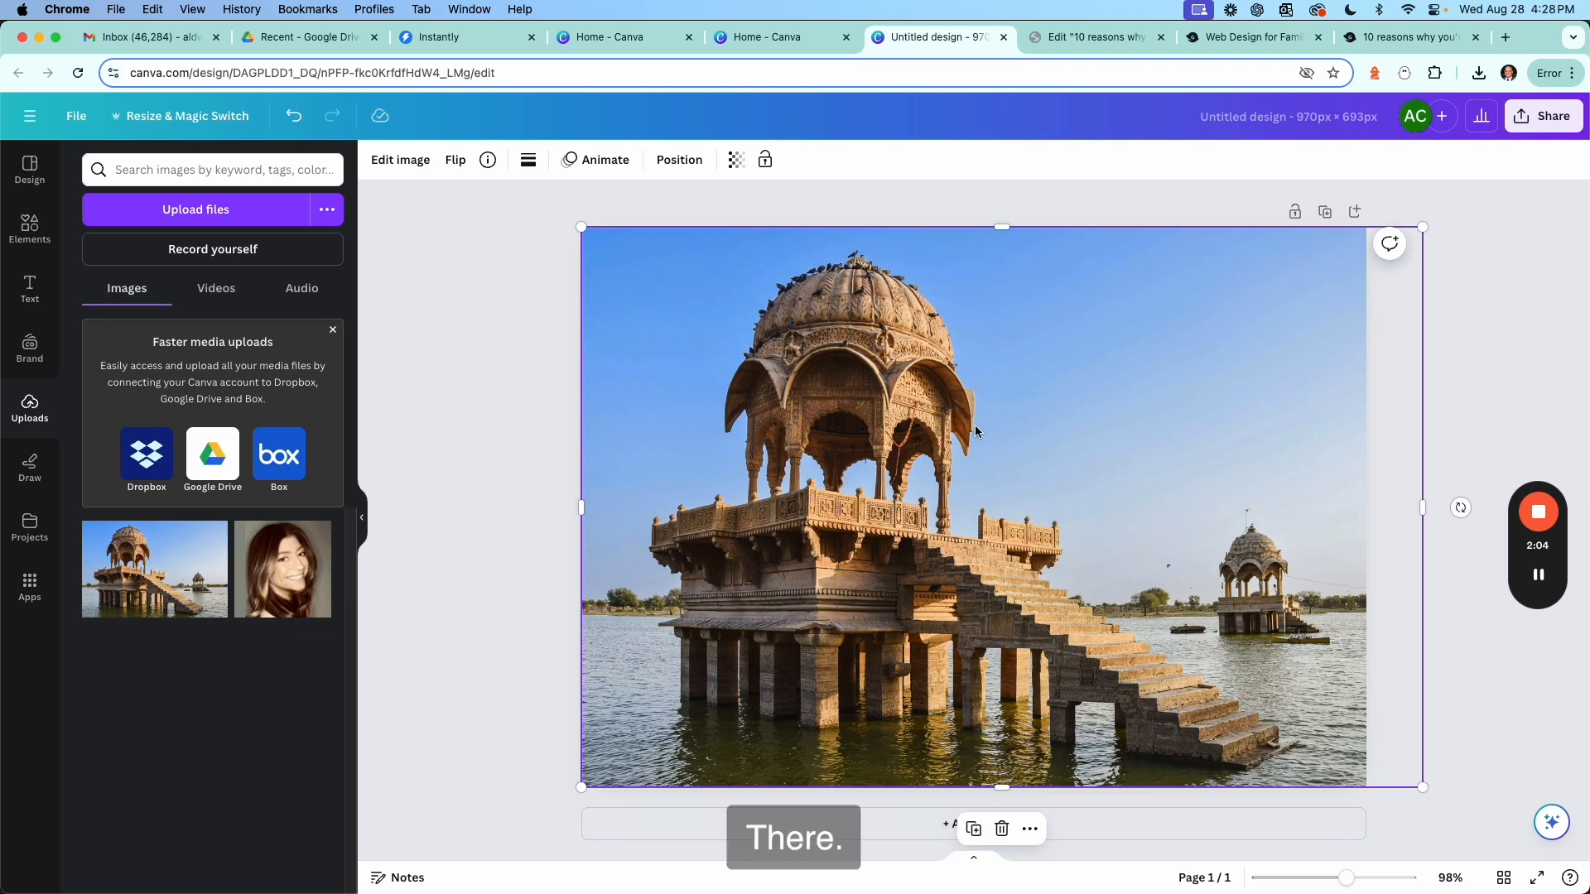
left_click_drag(1035, 425, 984, 428)
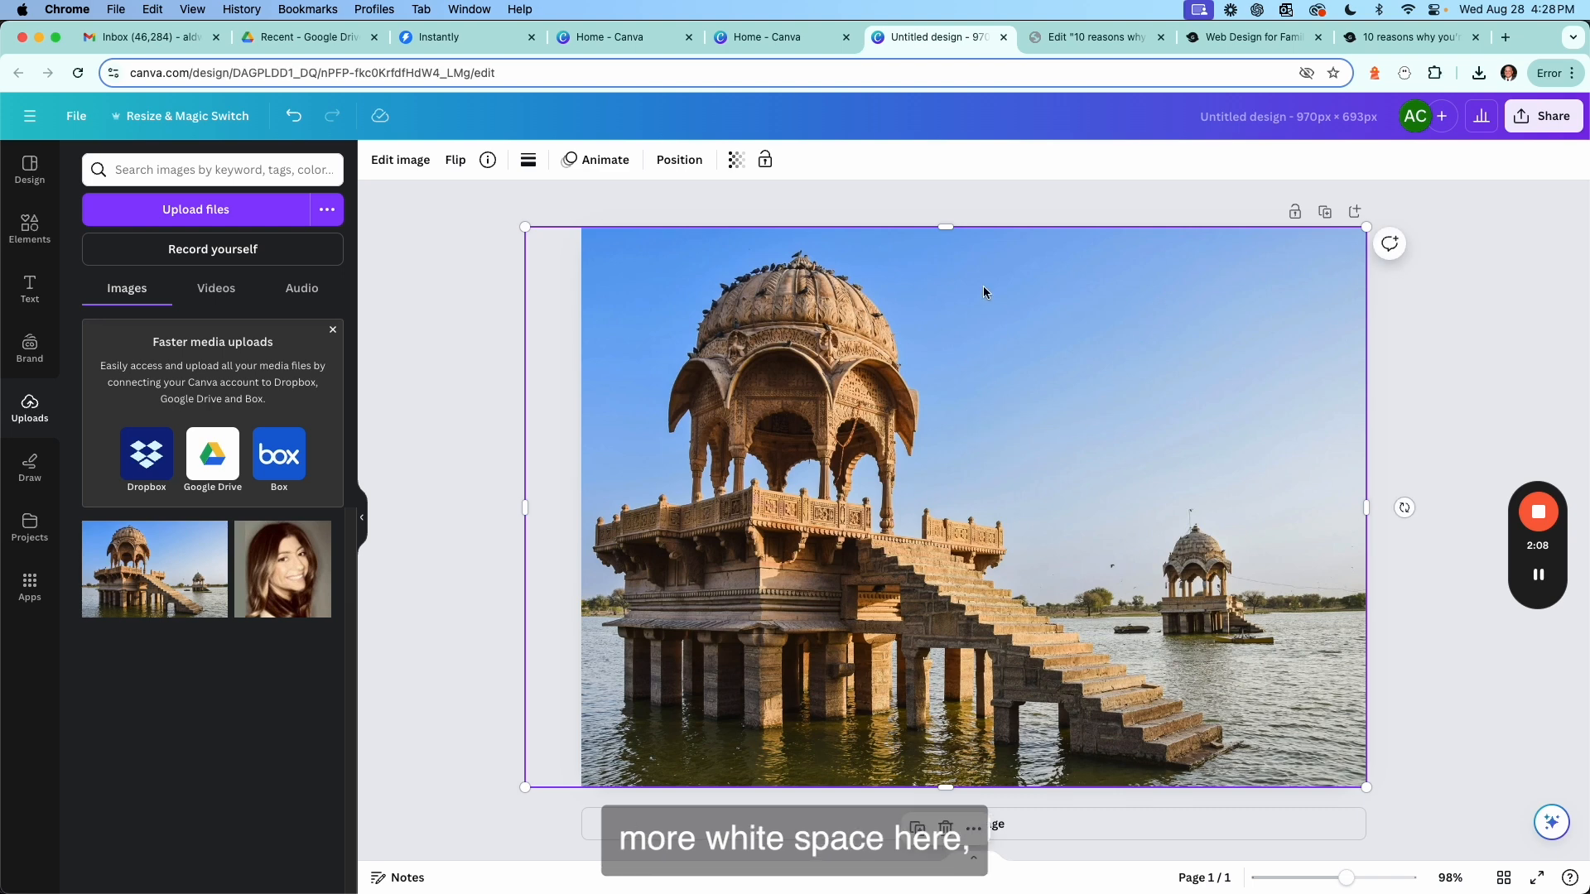
Remove the photo's background with BG Remover from the image editing effects.
left_click(497, 323)
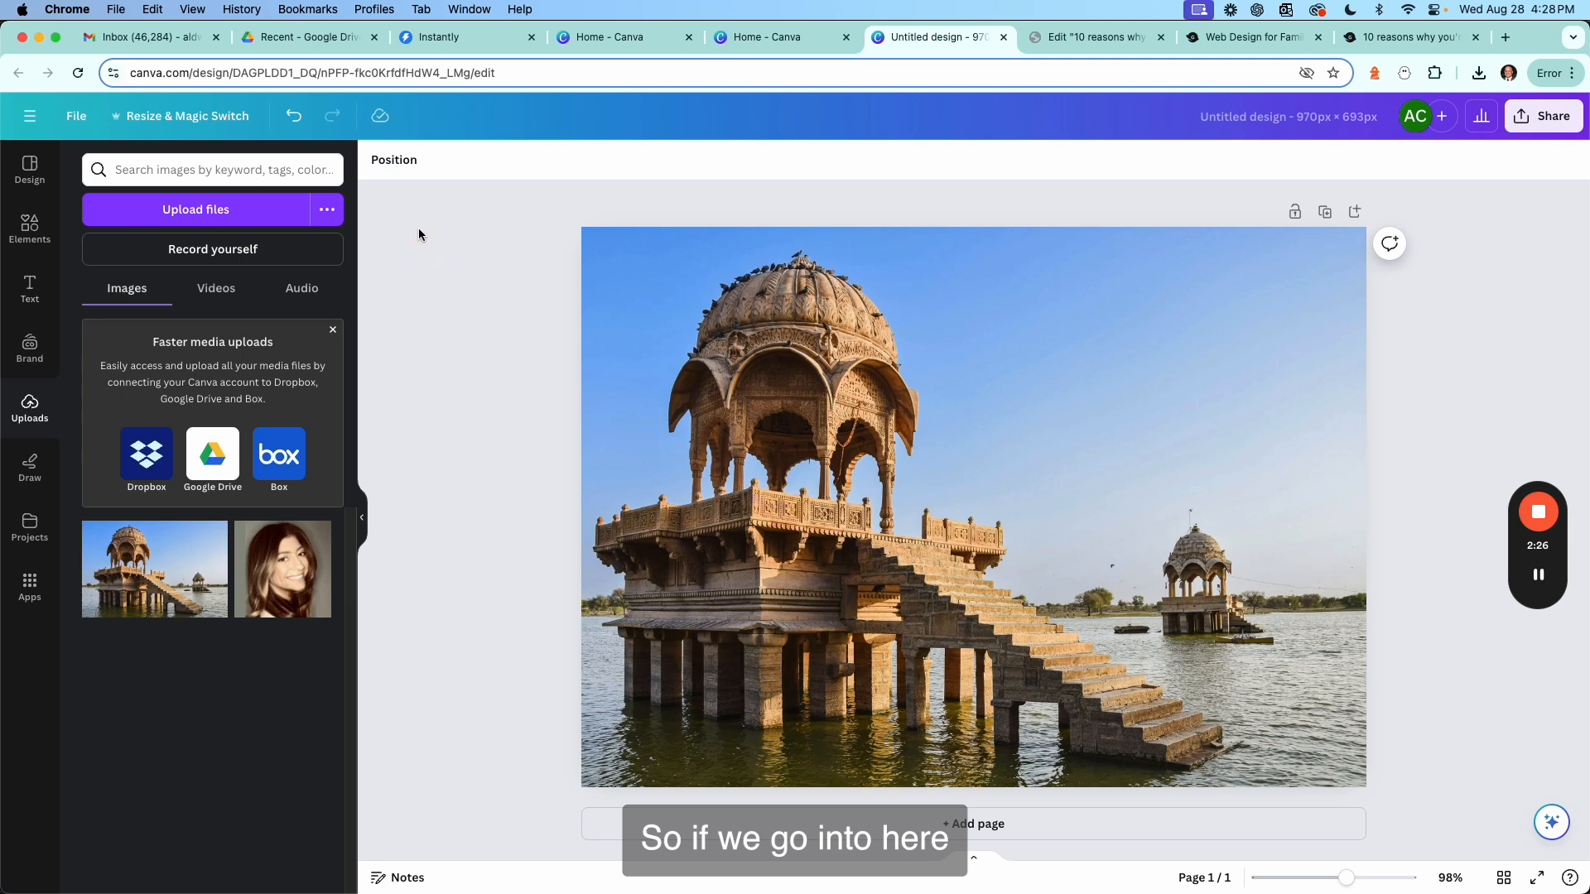
left_click(696, 330)
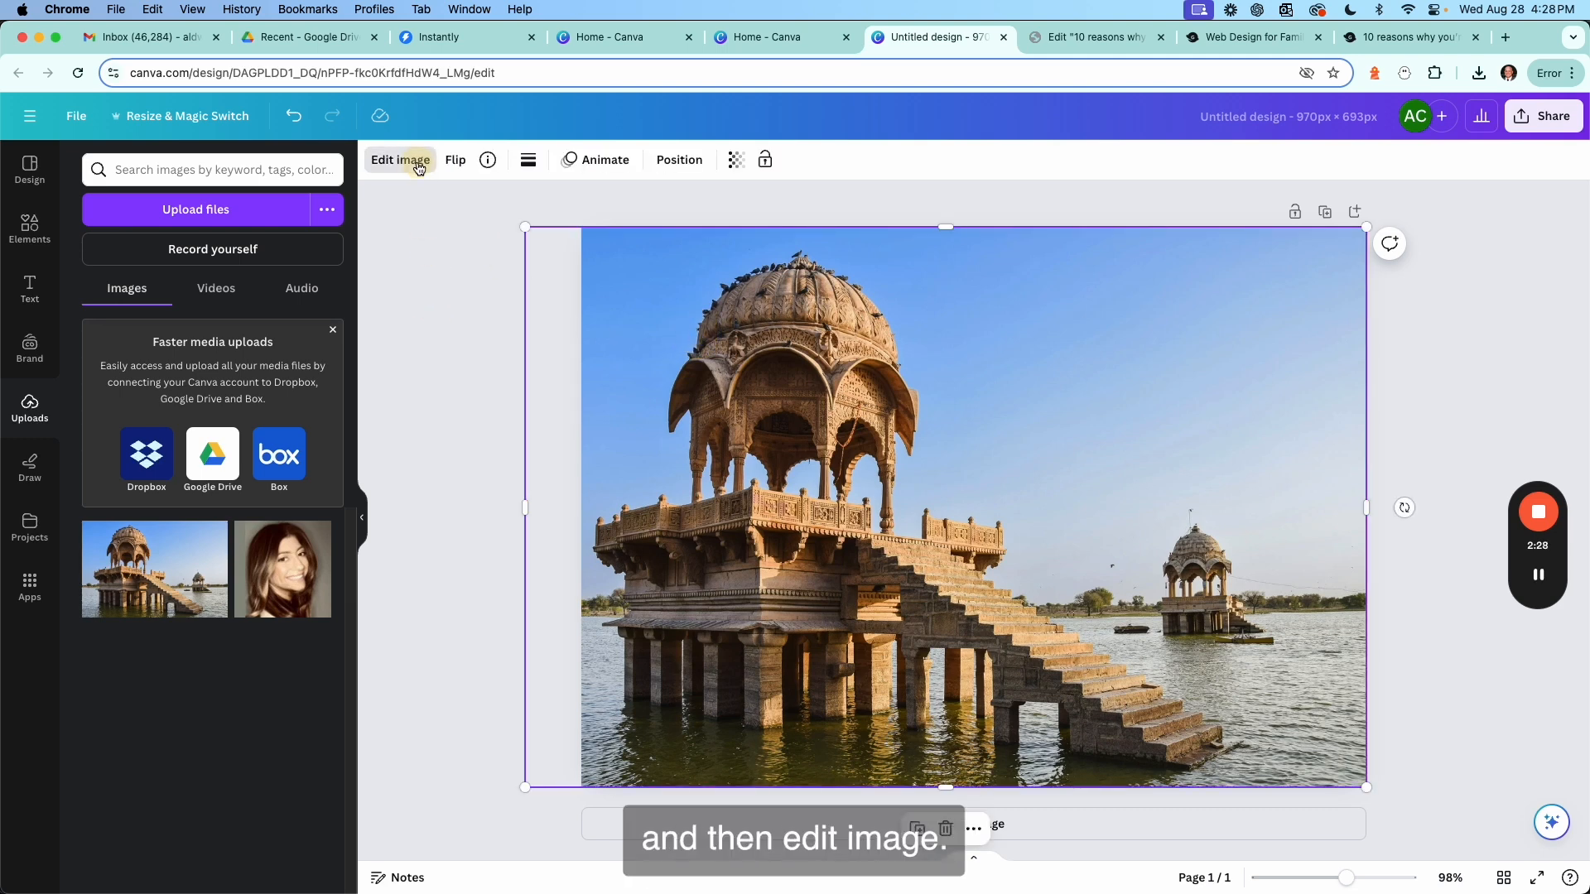
left_click(419, 162)
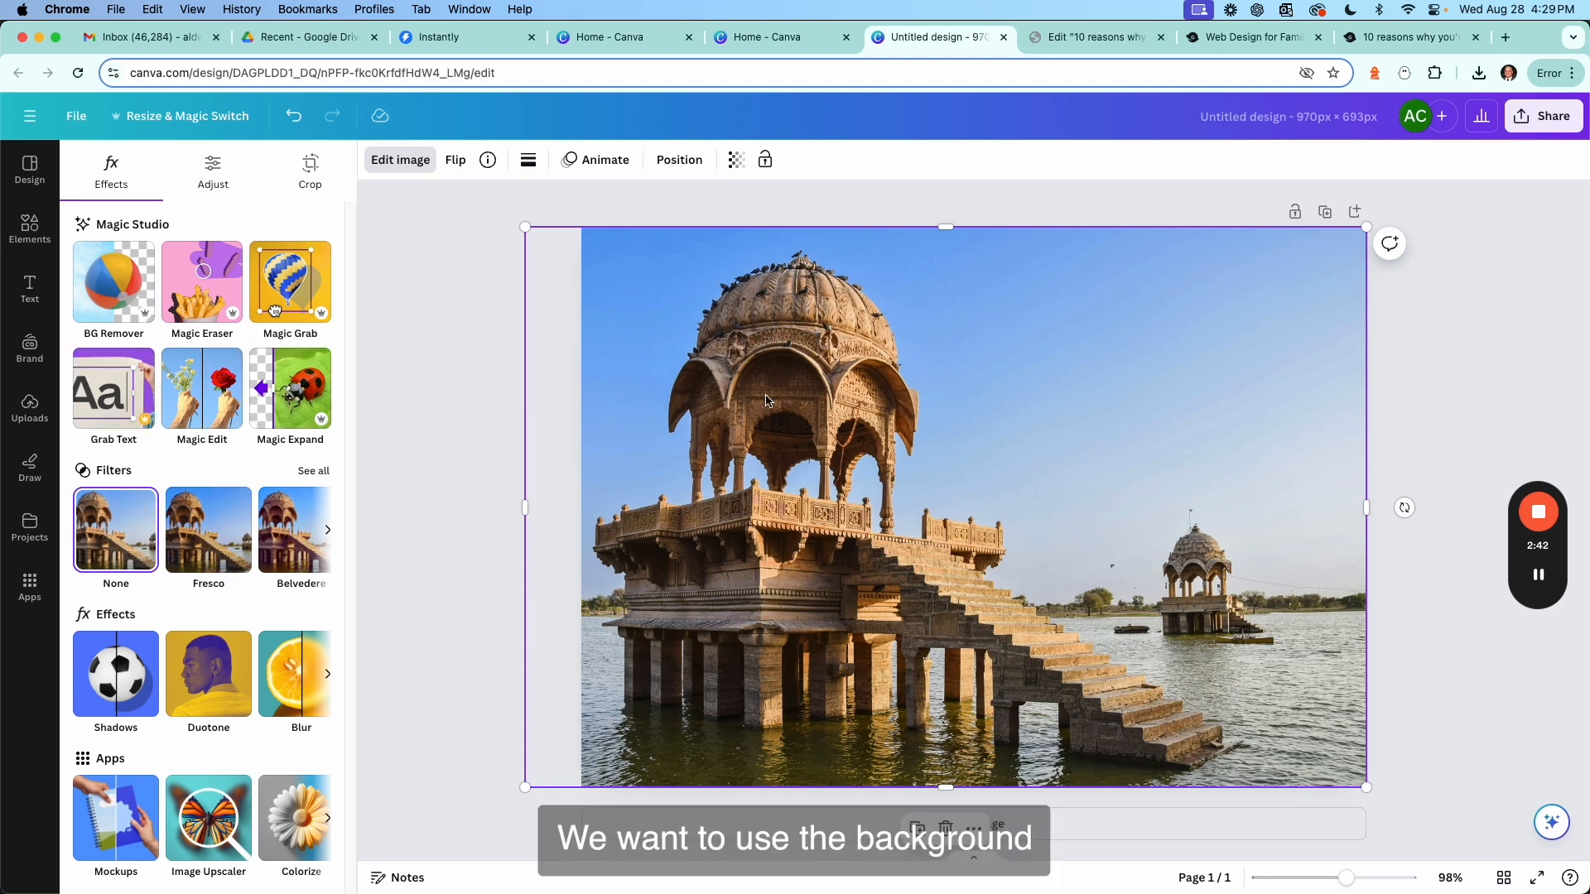
left_click(472, 351)
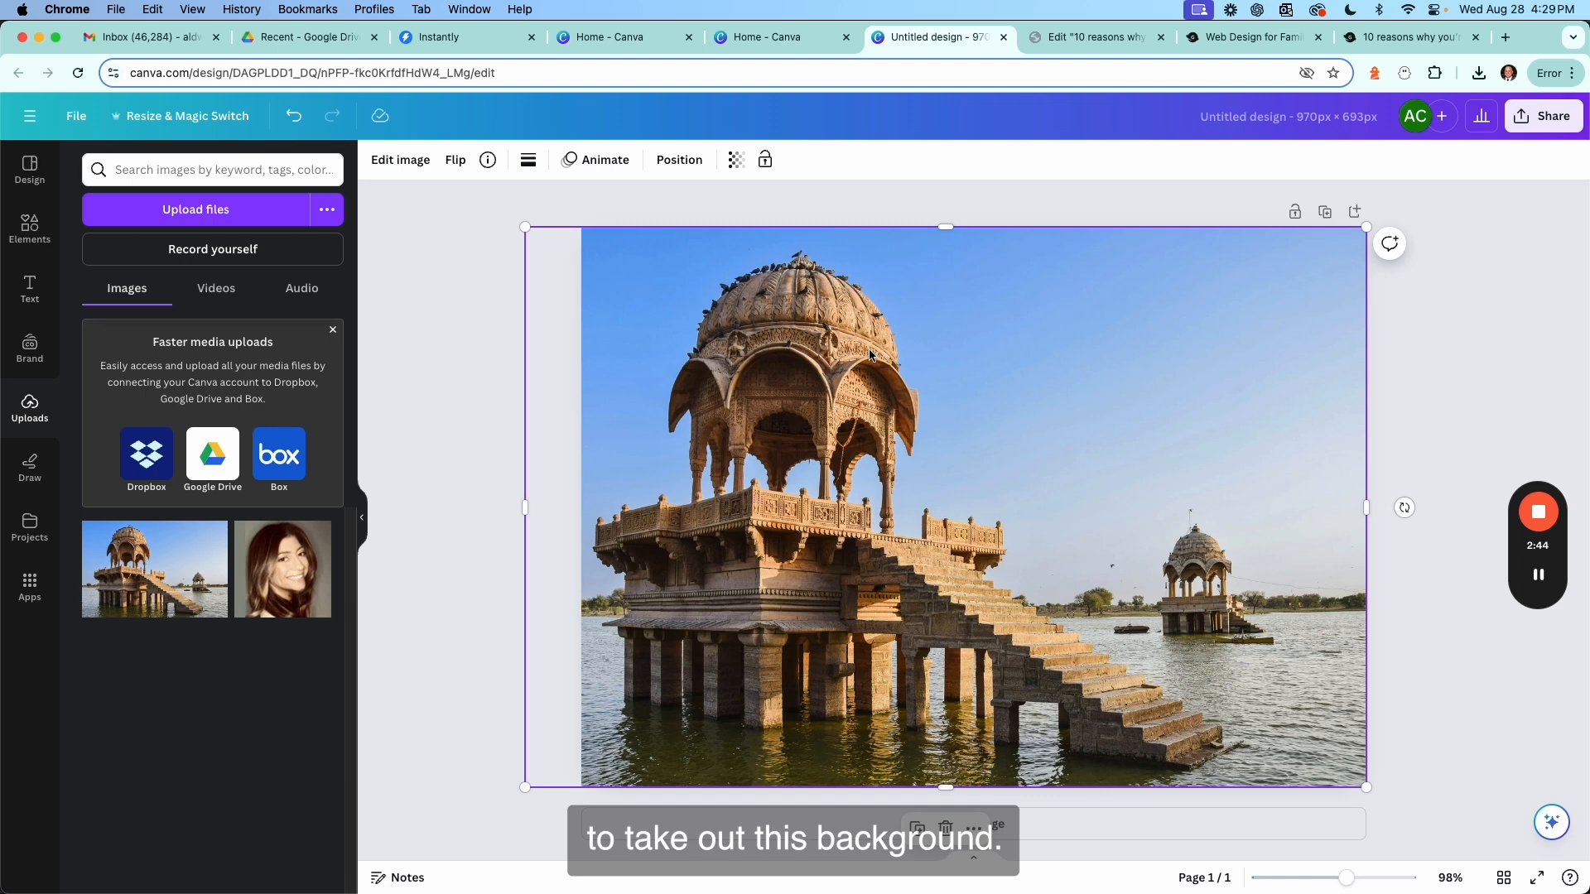
left_click(410, 162)
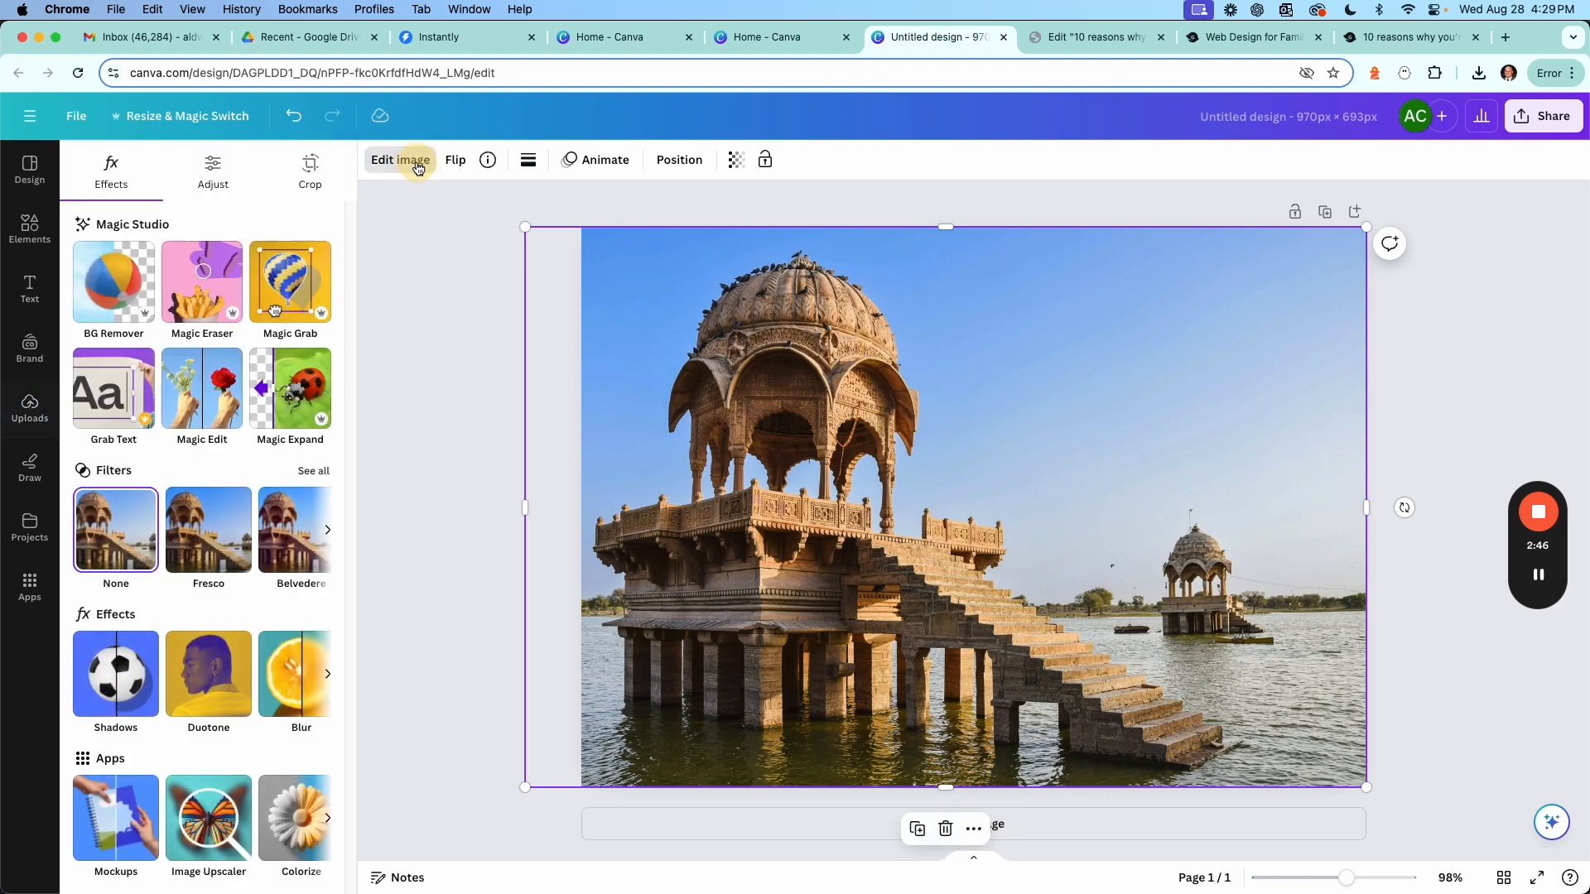
left_click(100, 296)
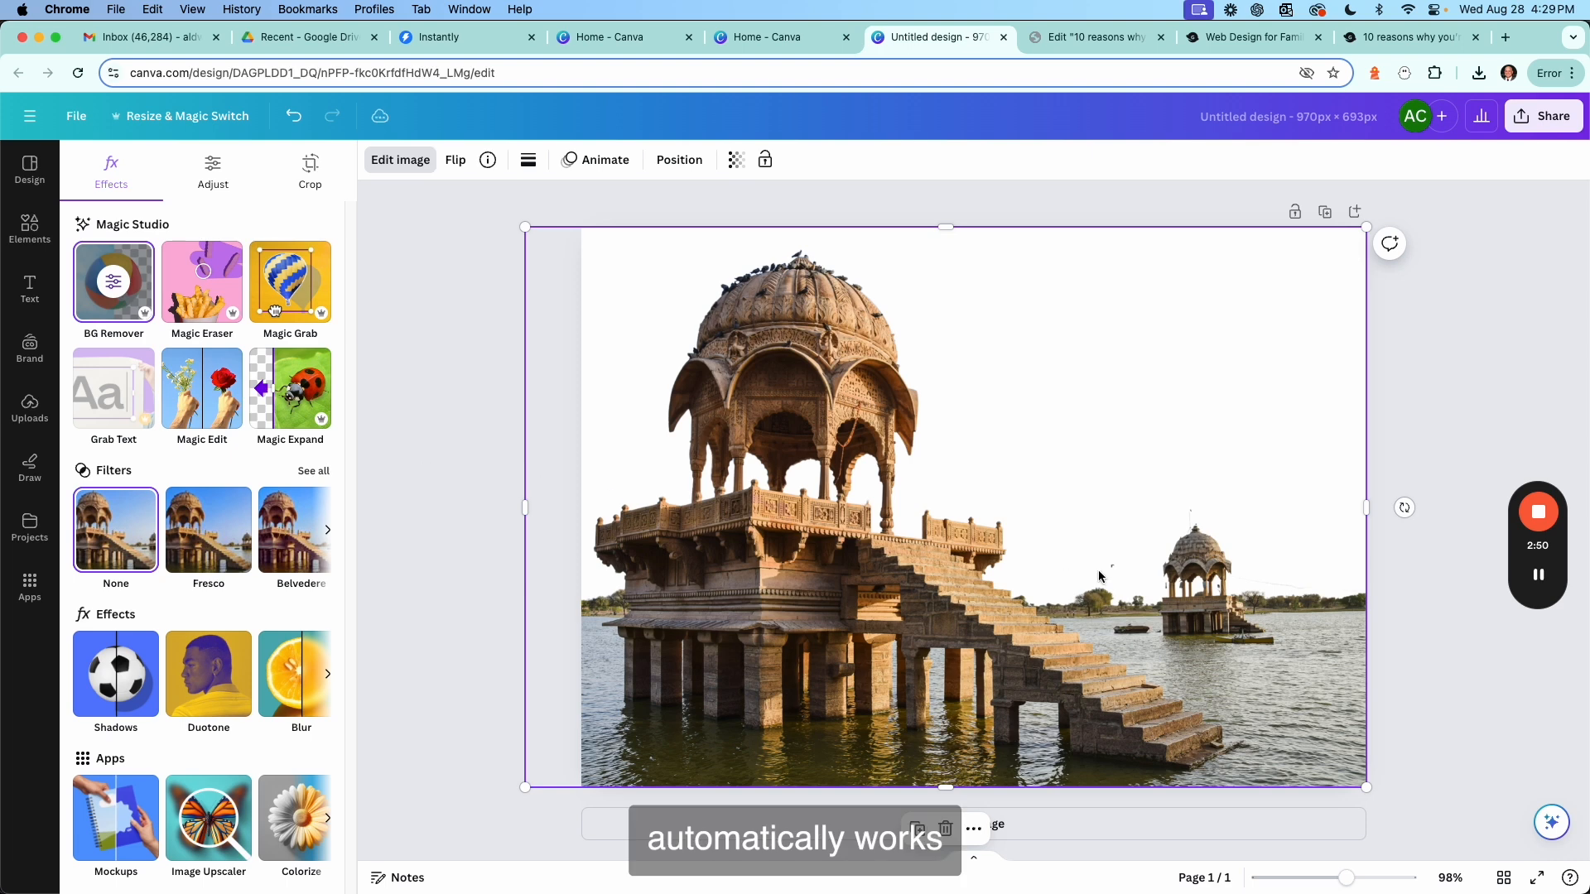
left_click(1473, 539)
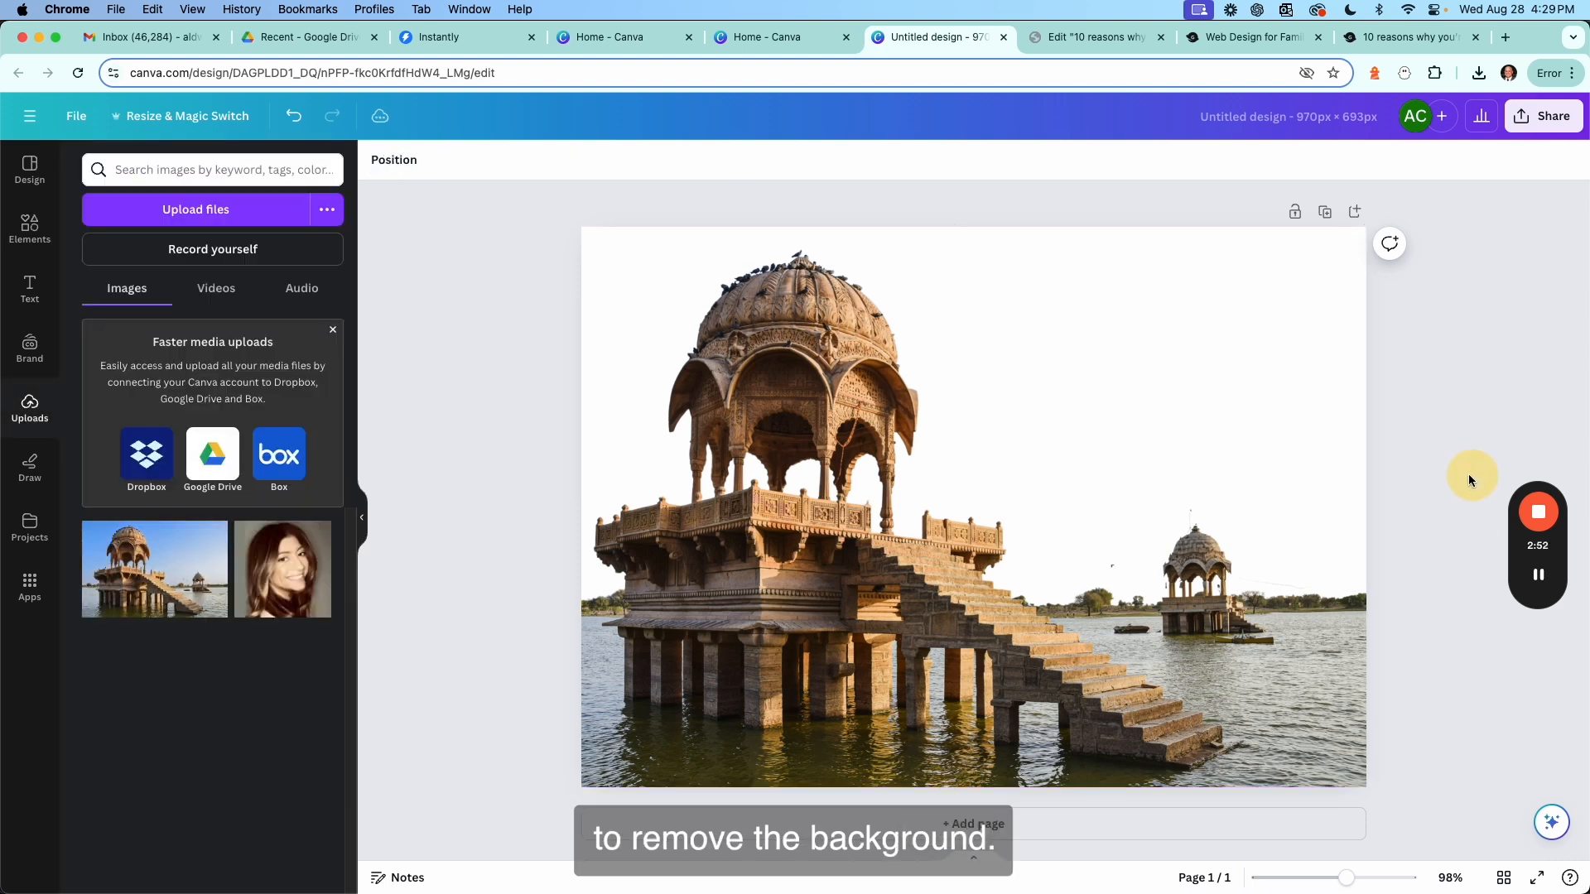
Move the cut-out photo toward the lower right of the page.
left_click(845, 501)
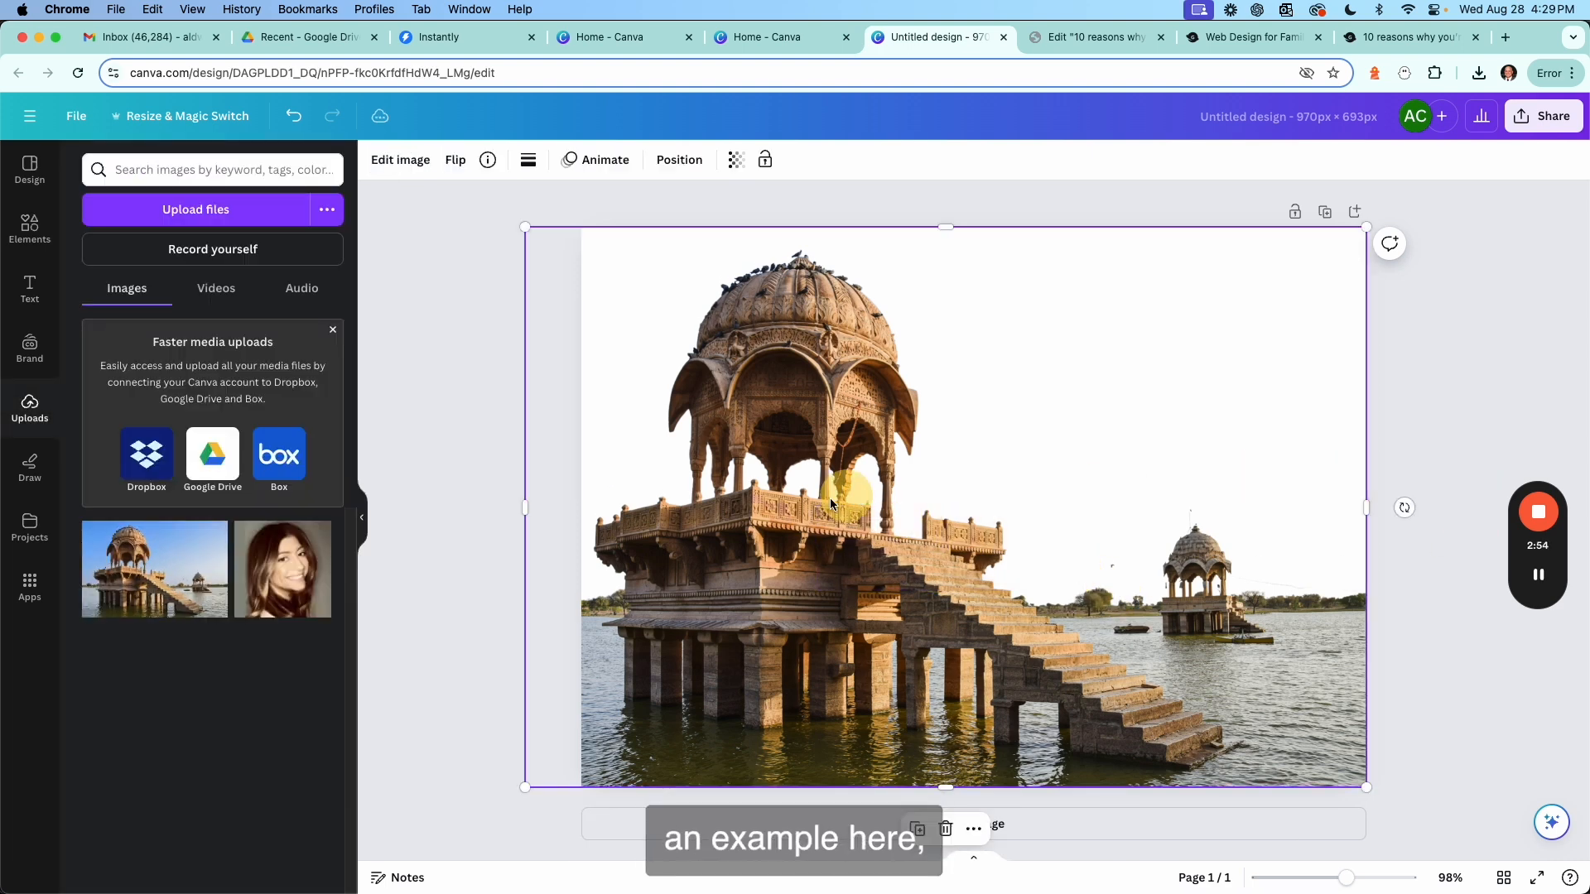
mouse_move(844, 501)
left_mouse_down()
mouse_move(1005, 577)
mouse_move(1022, 554)
left_mouse_up()
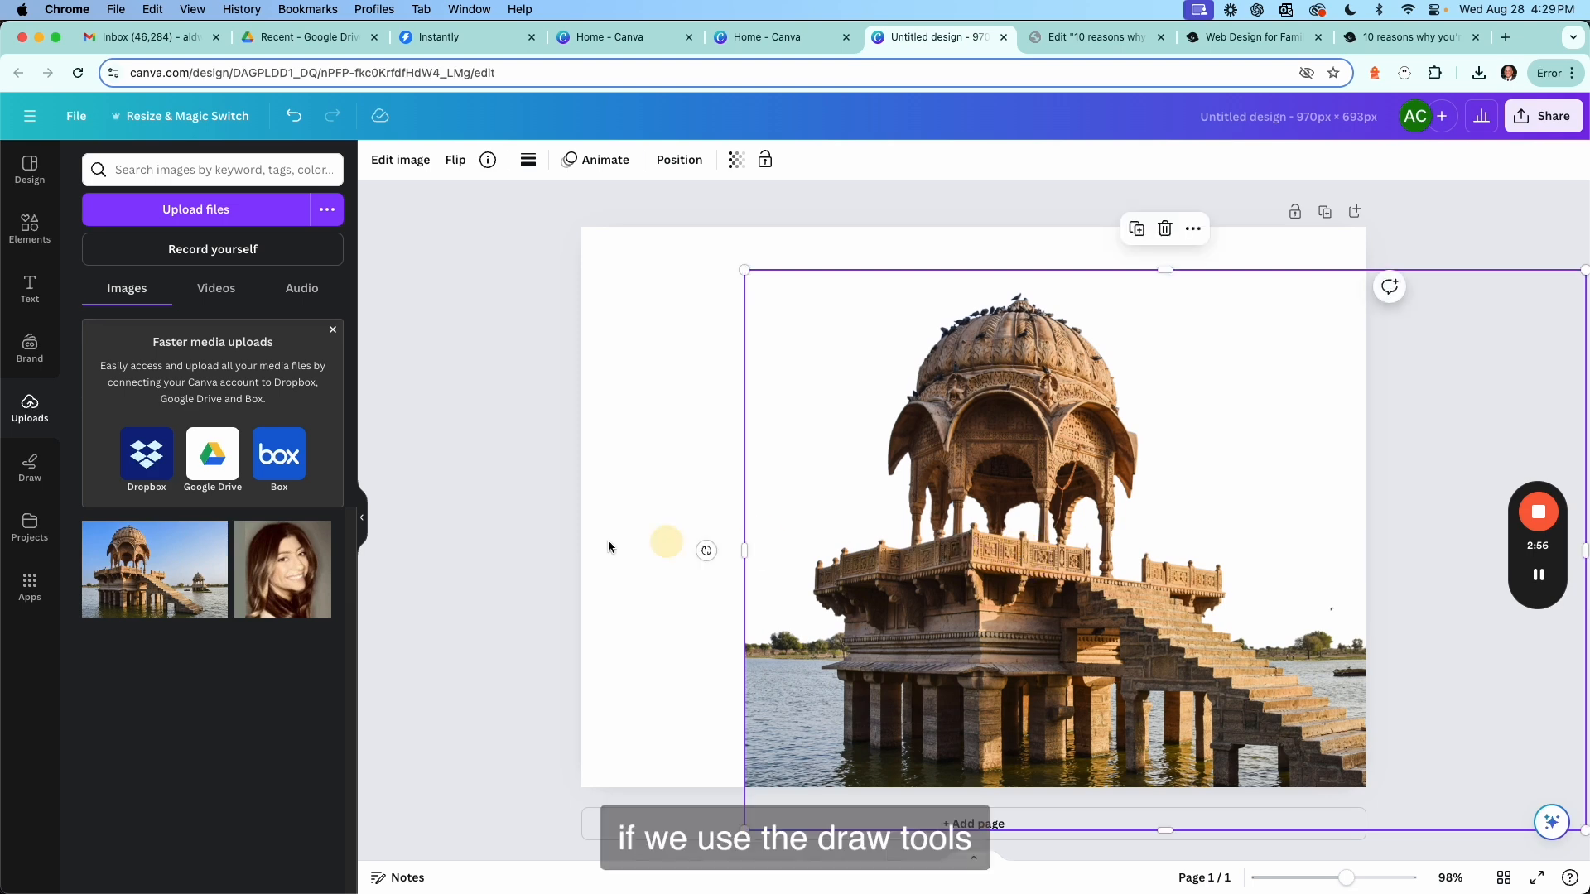
Draw a freehand red marker stroke on the left part of the page with the Draw tool.
left_click(25, 469)
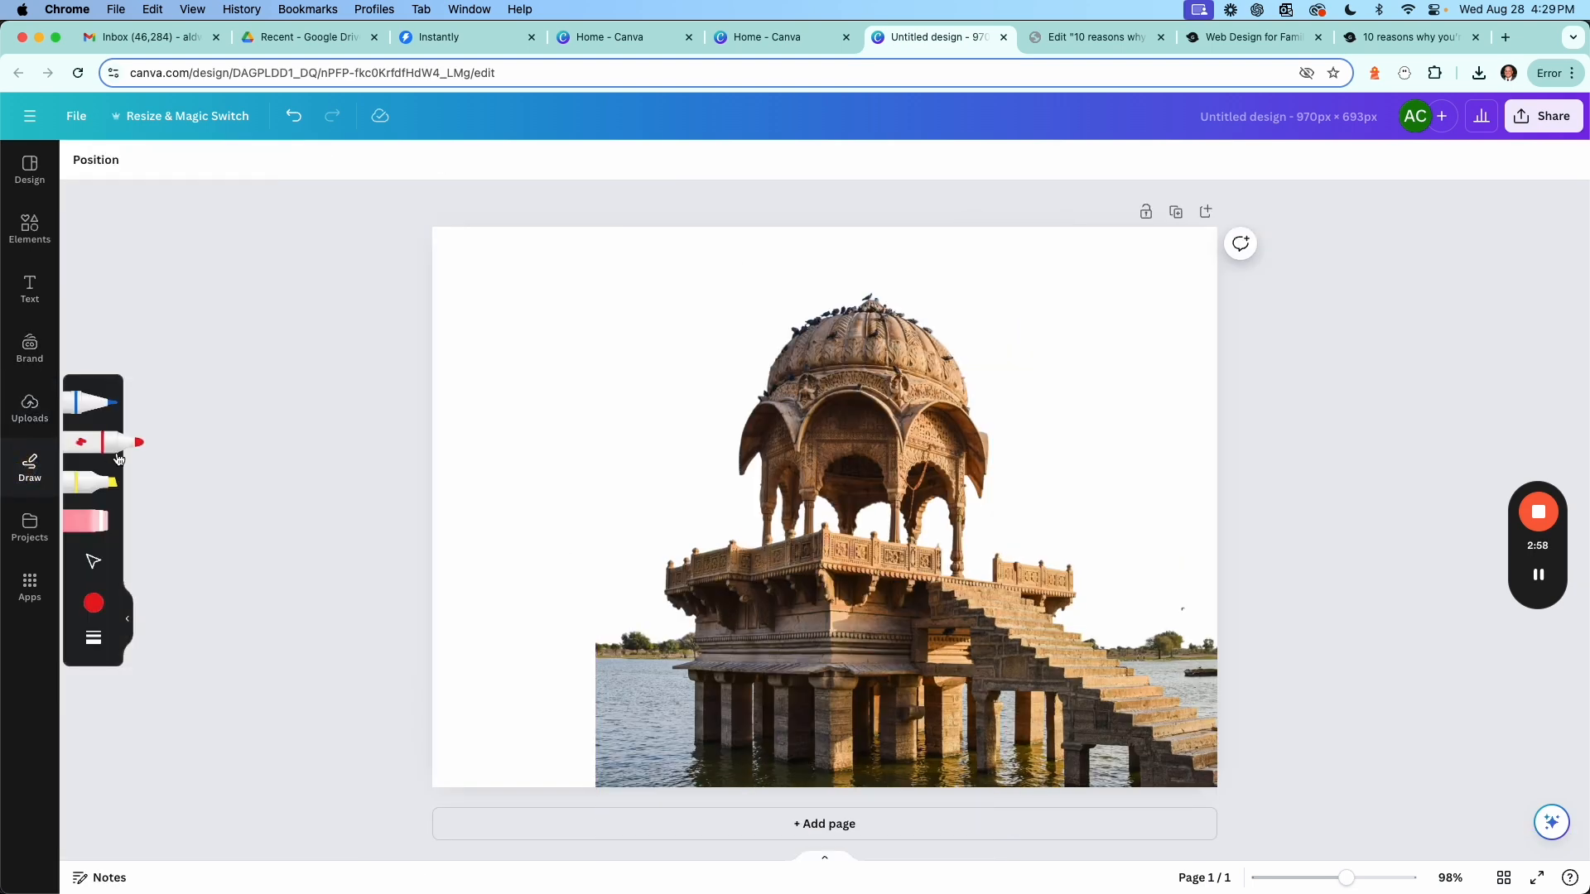
left_click(255, 420)
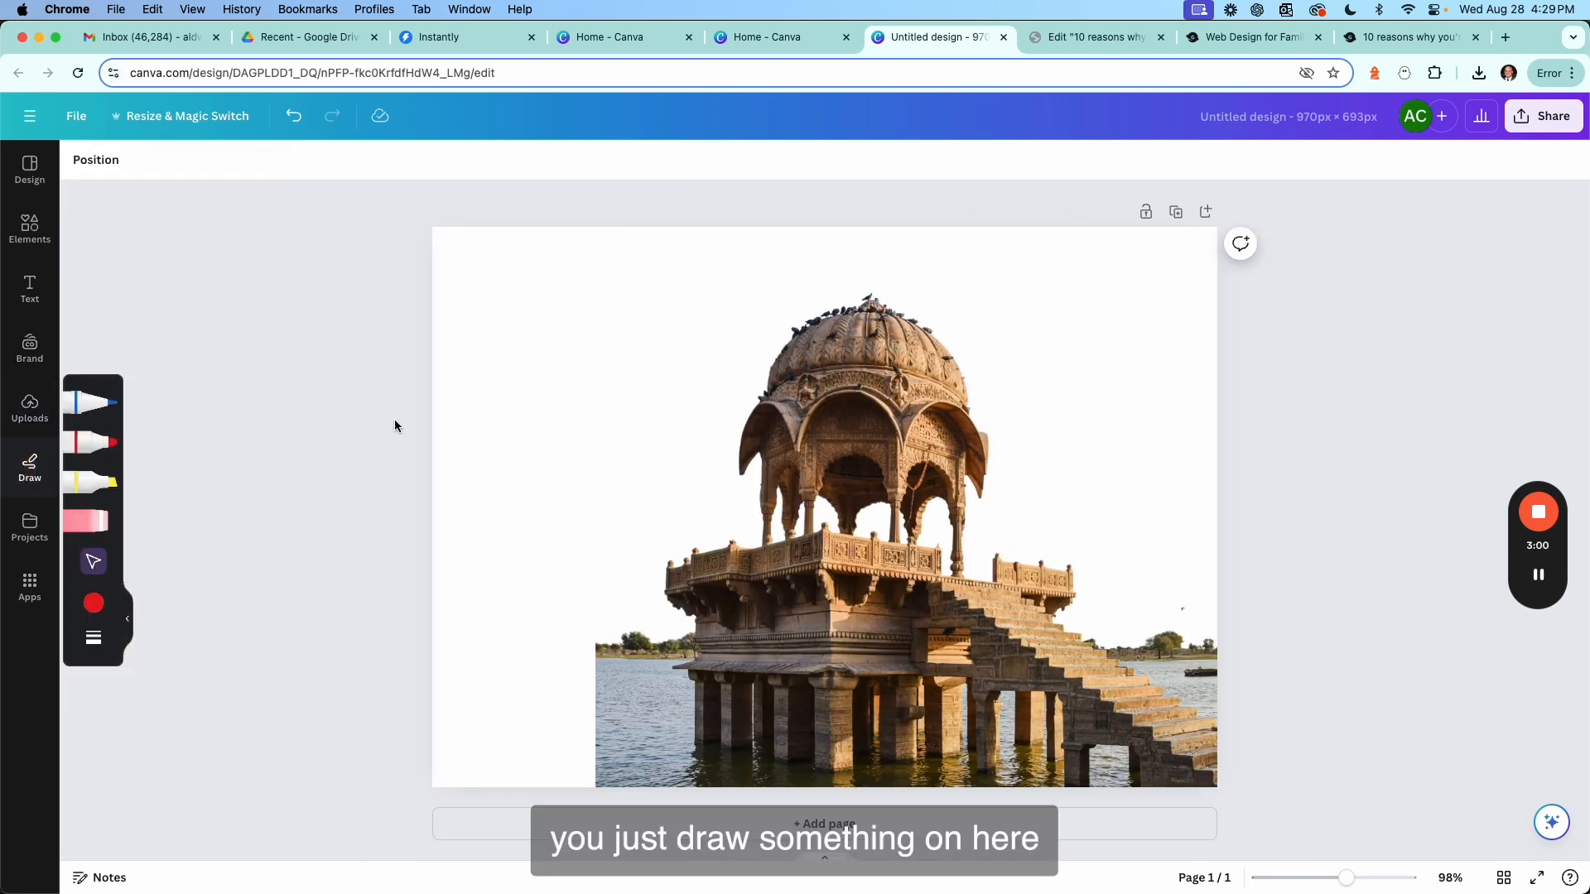
left_click(91, 442)
mouse_move(485, 416)
left_mouse_down()
mouse_move(740, 419)
mouse_move(691, 496)
mouse_move(602, 575)
left_mouse_up()
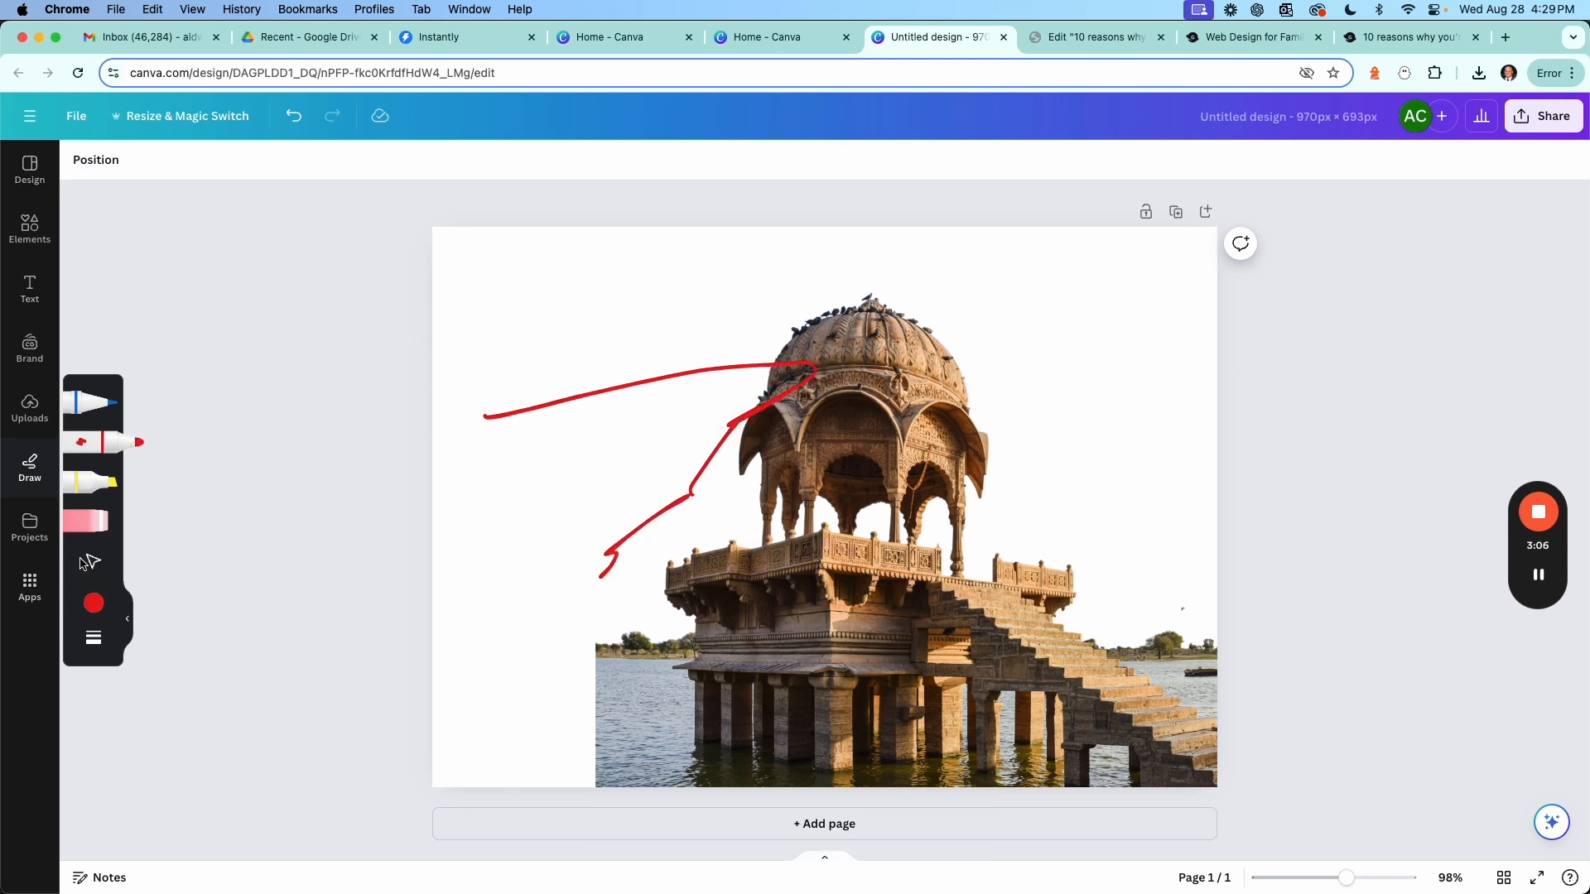
left_click(94, 563)
Select the photo, open its Layers list, and drag the photo further right and up on the page.
left_click(702, 603)
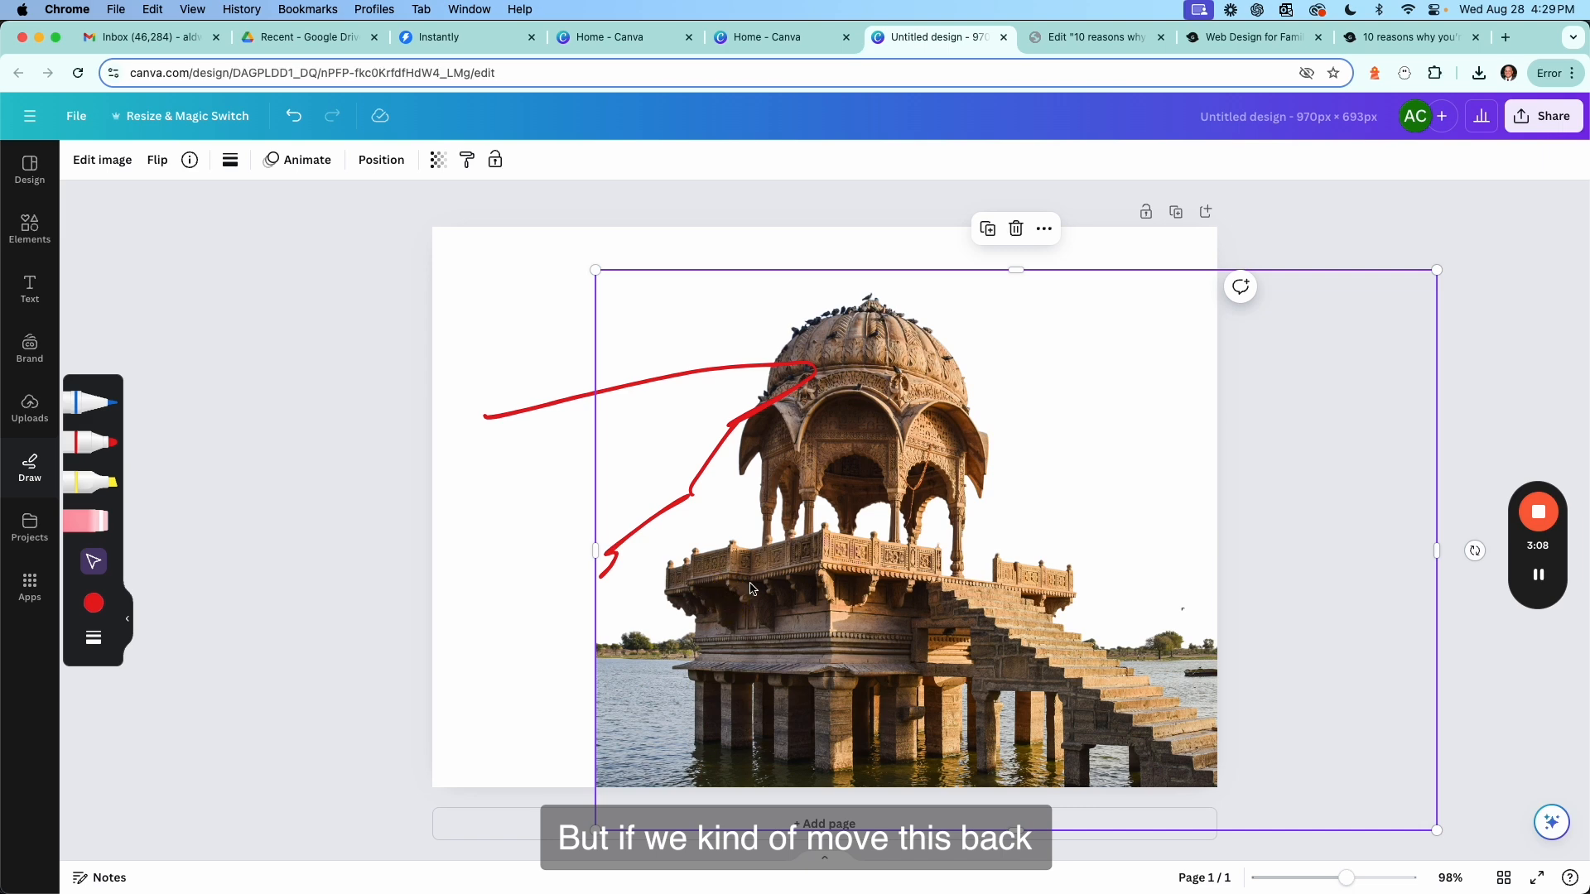
left_click(373, 172)
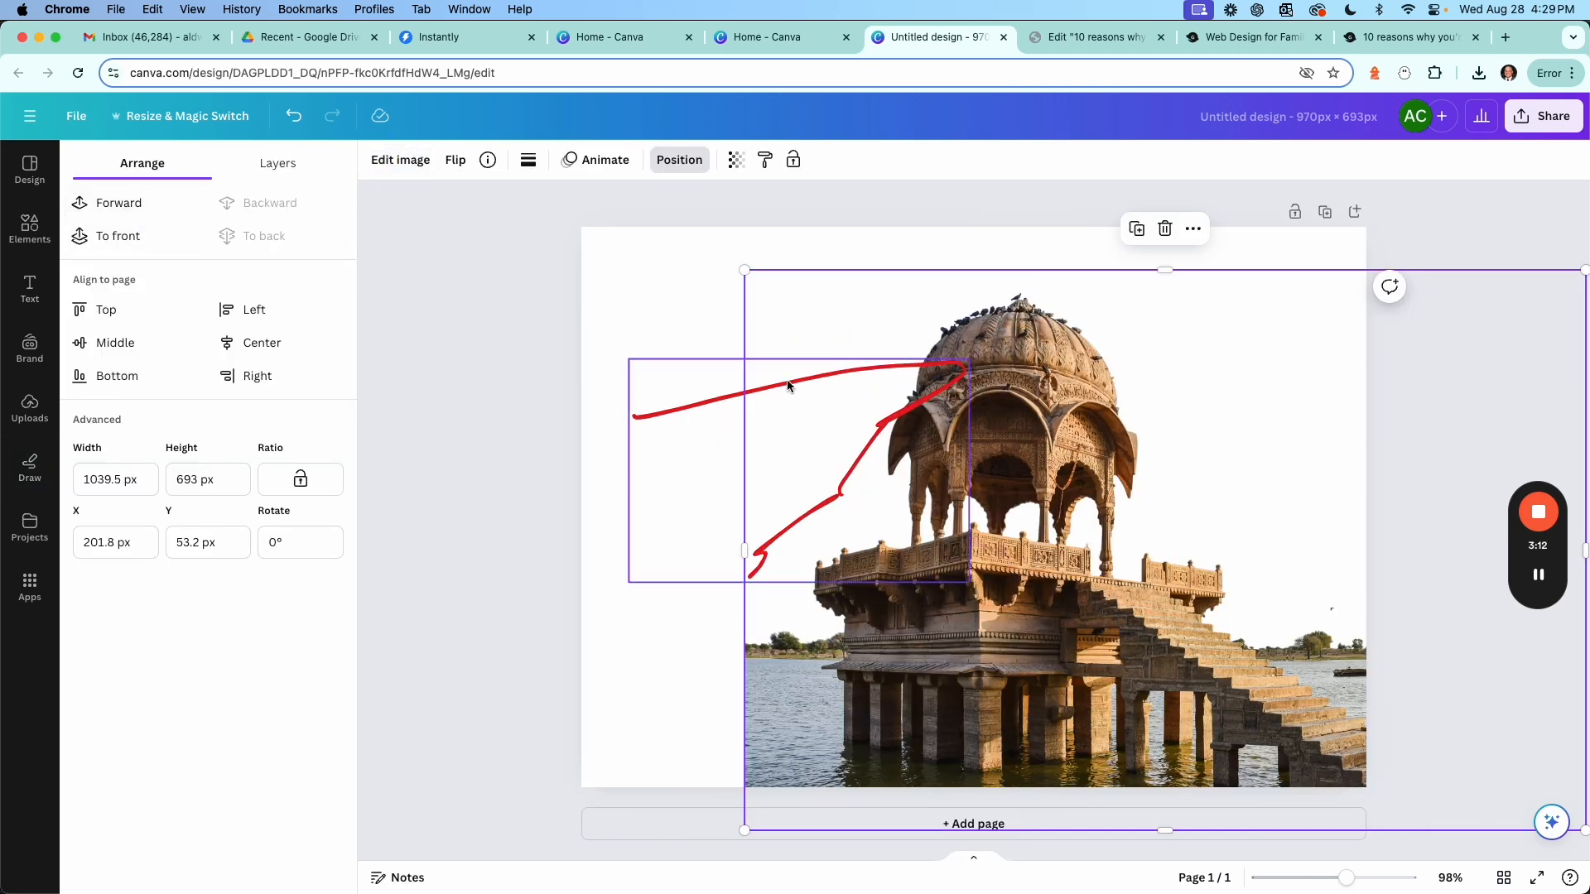
left_click(277, 163)
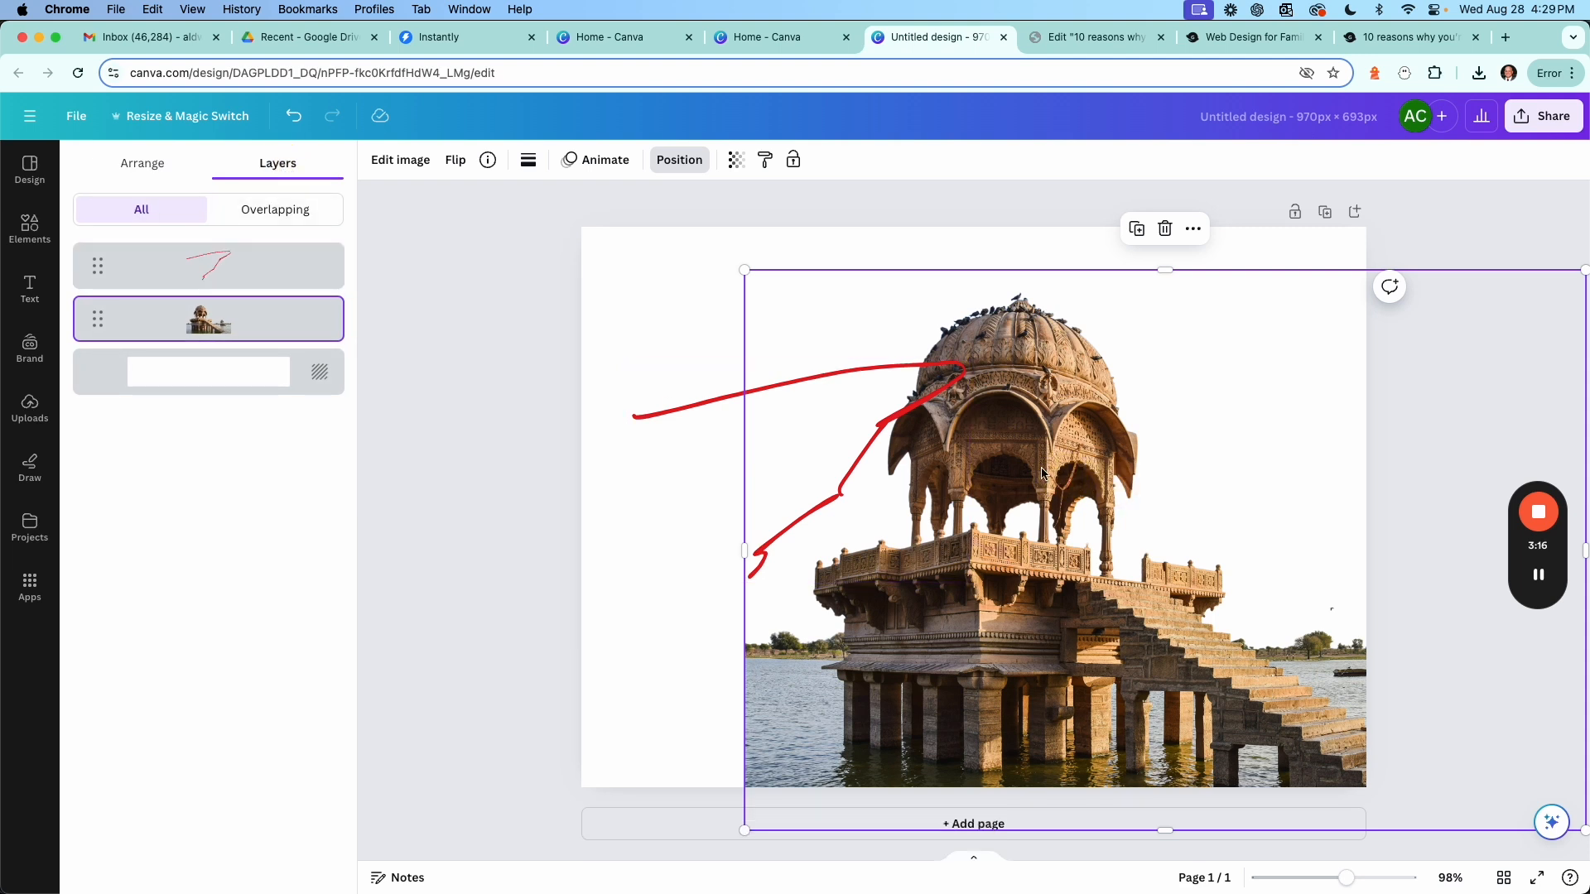
left_click_drag(1056, 472, 1118, 435)
Select the red drawing and view its place in the Layers list.
left_click(736, 410)
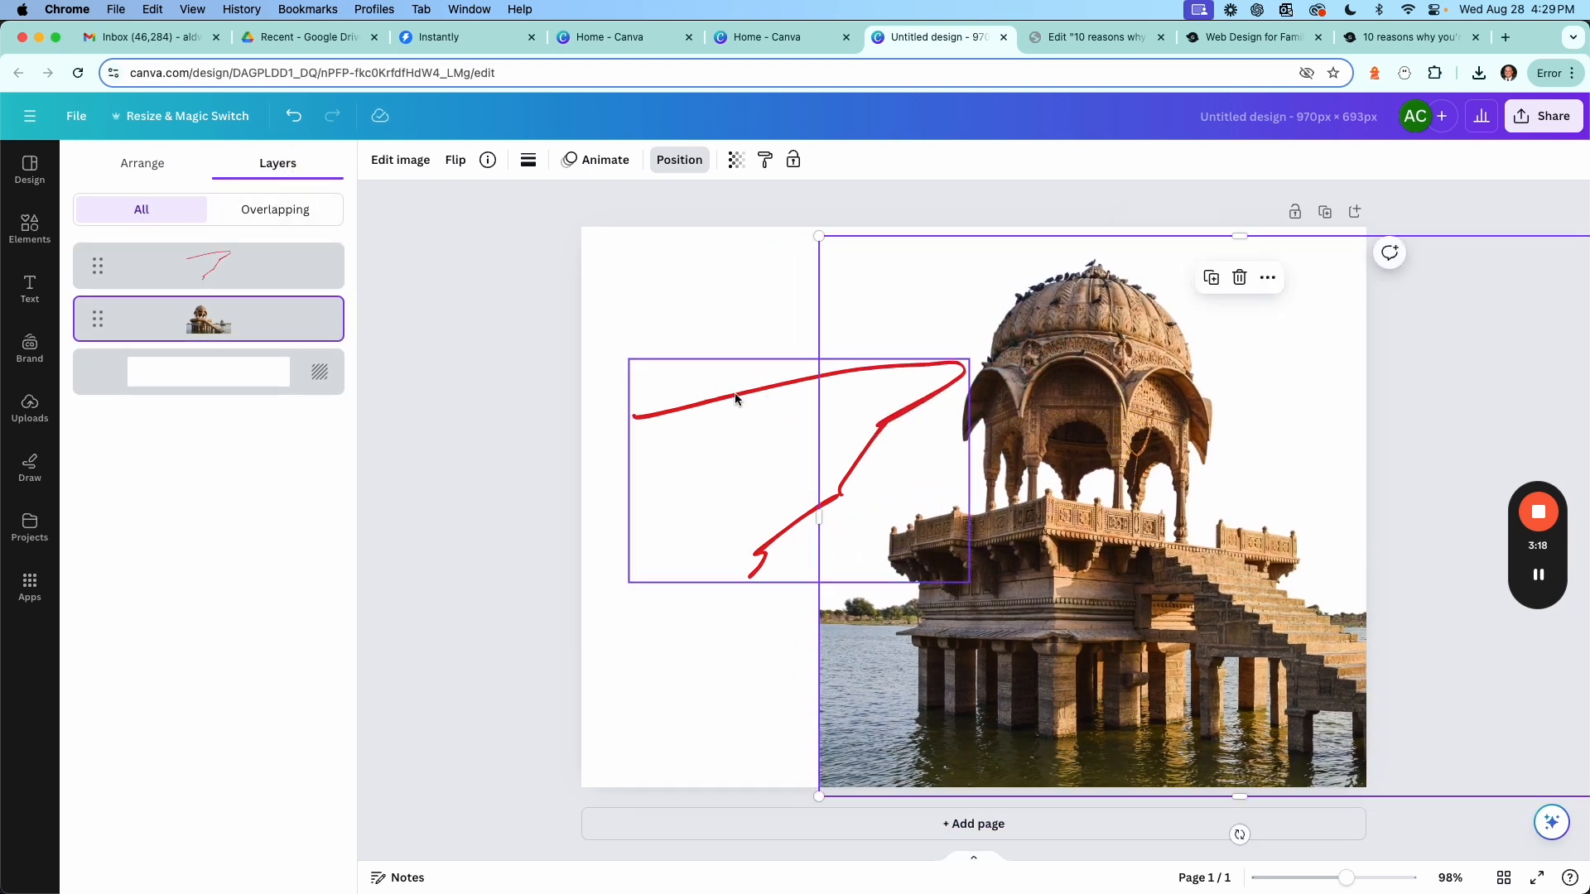
left_click(529, 159)
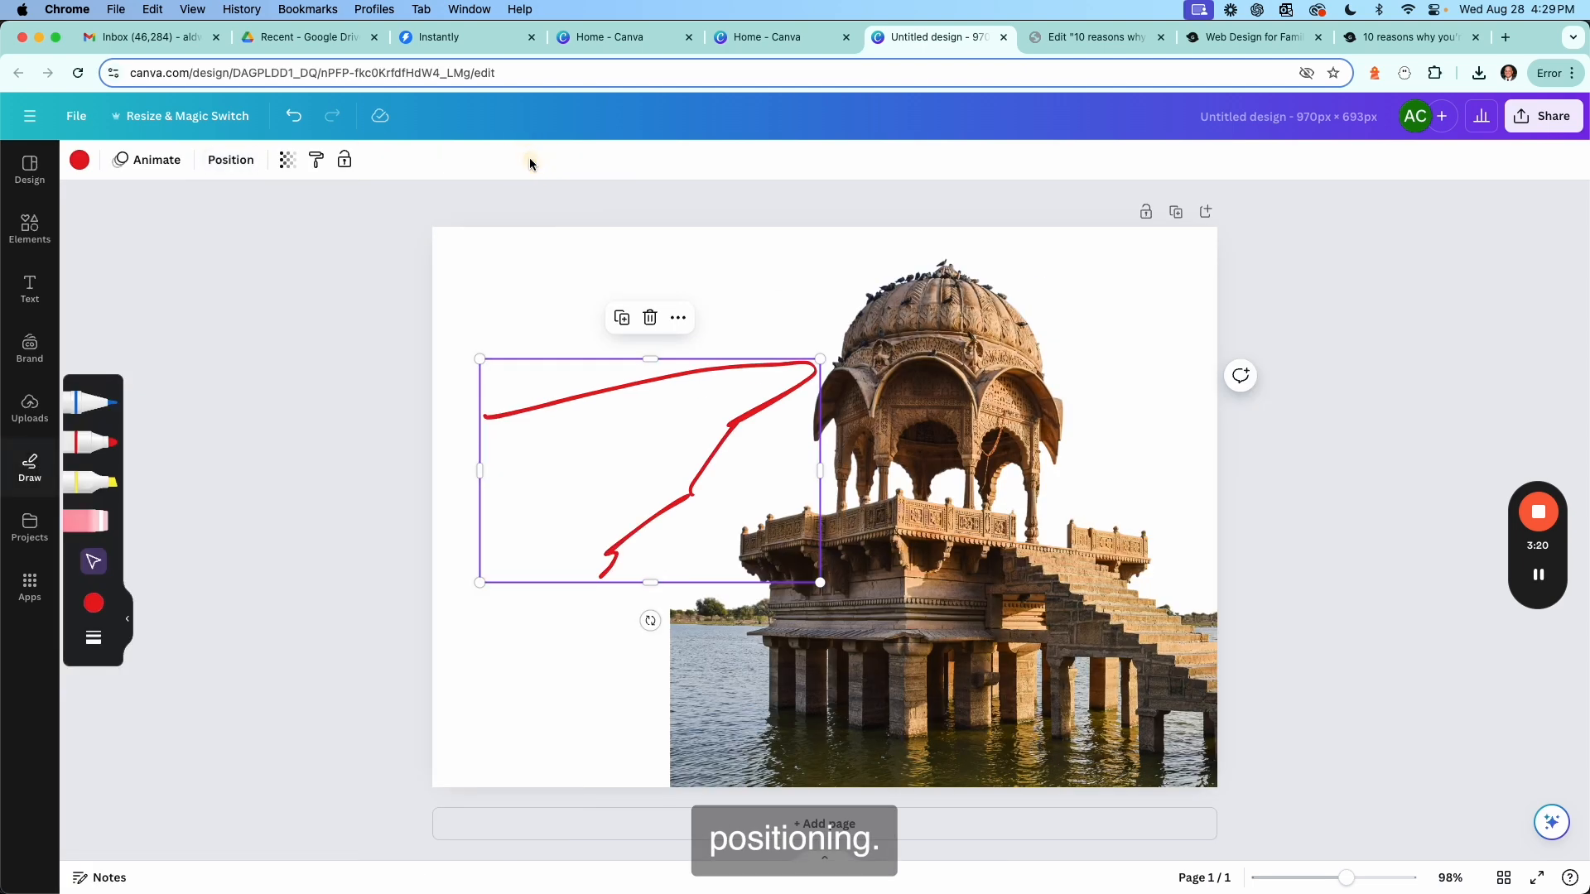
left_click(231, 160)
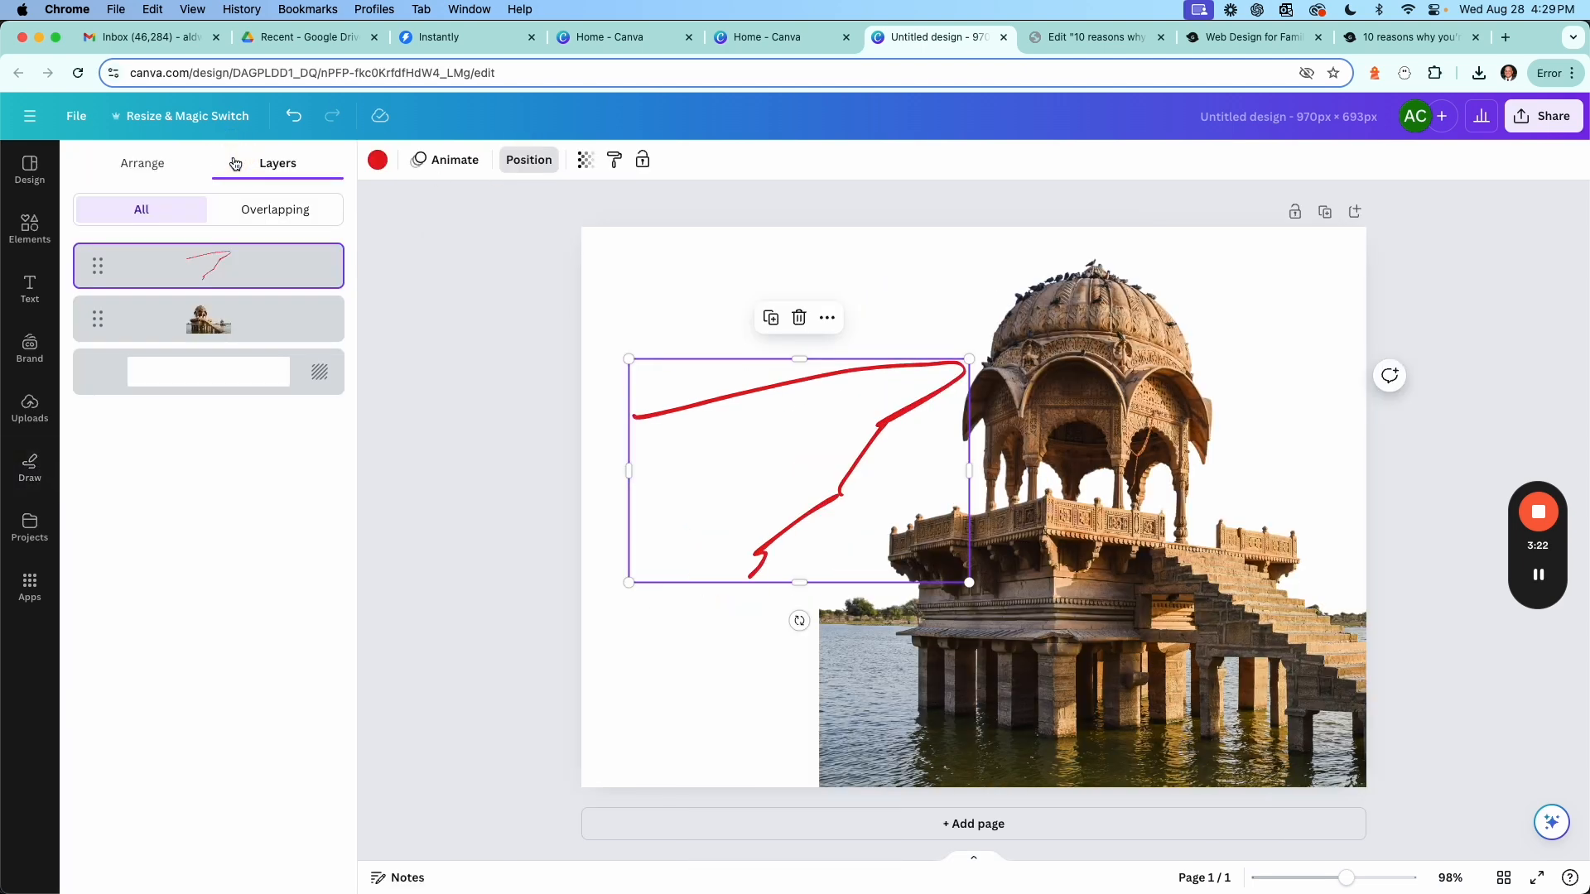
Send the red marker drawing to the back of the layer order.
left_click(231, 217)
left_click(134, 208)
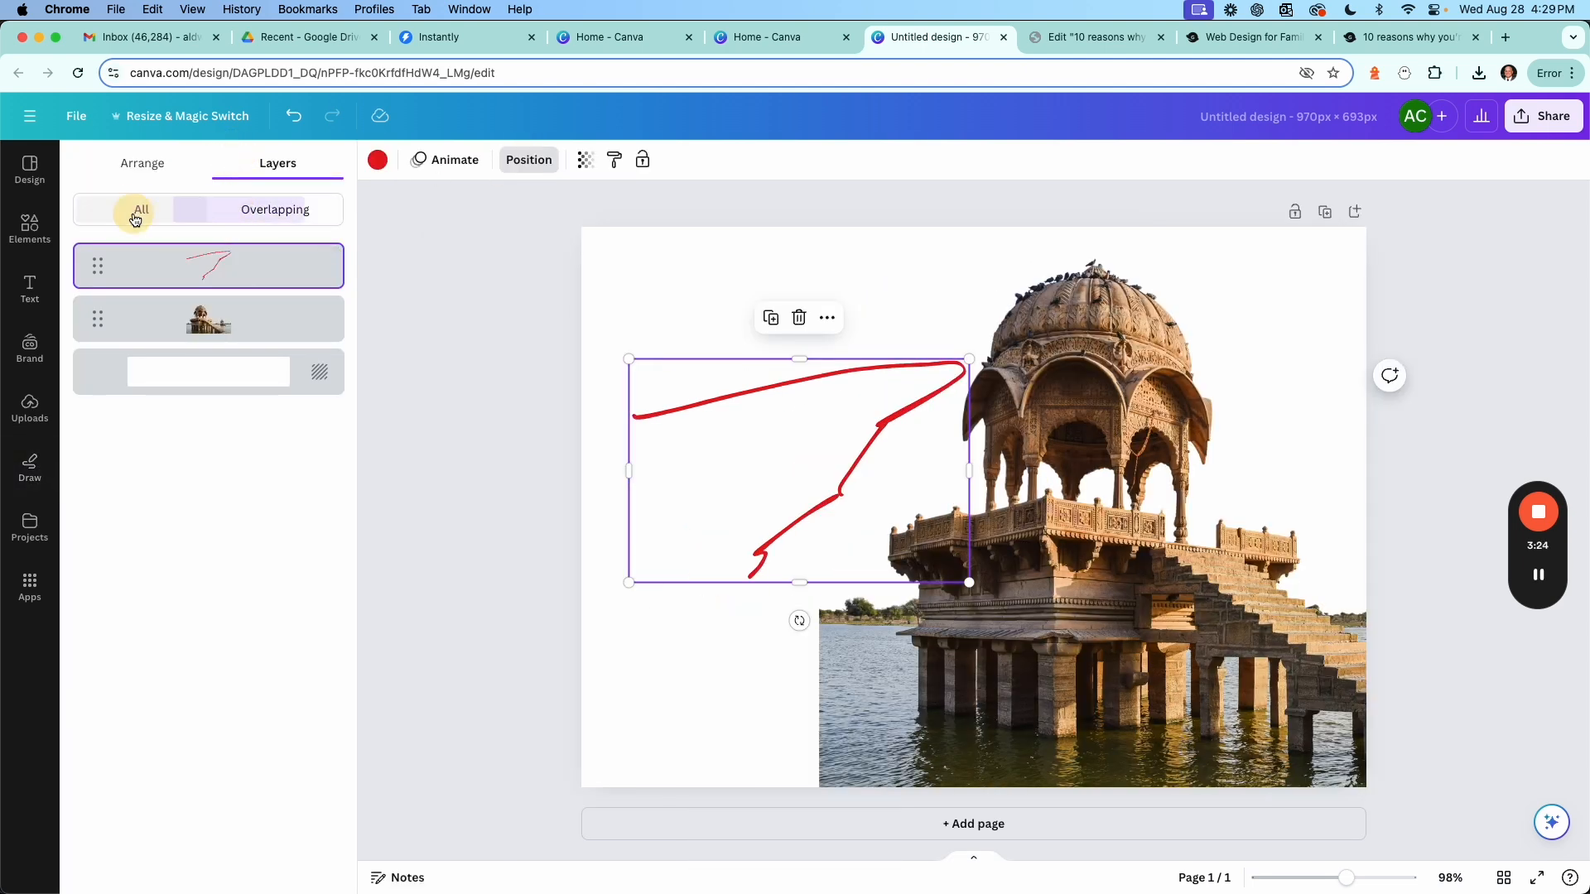
left_click(142, 164)
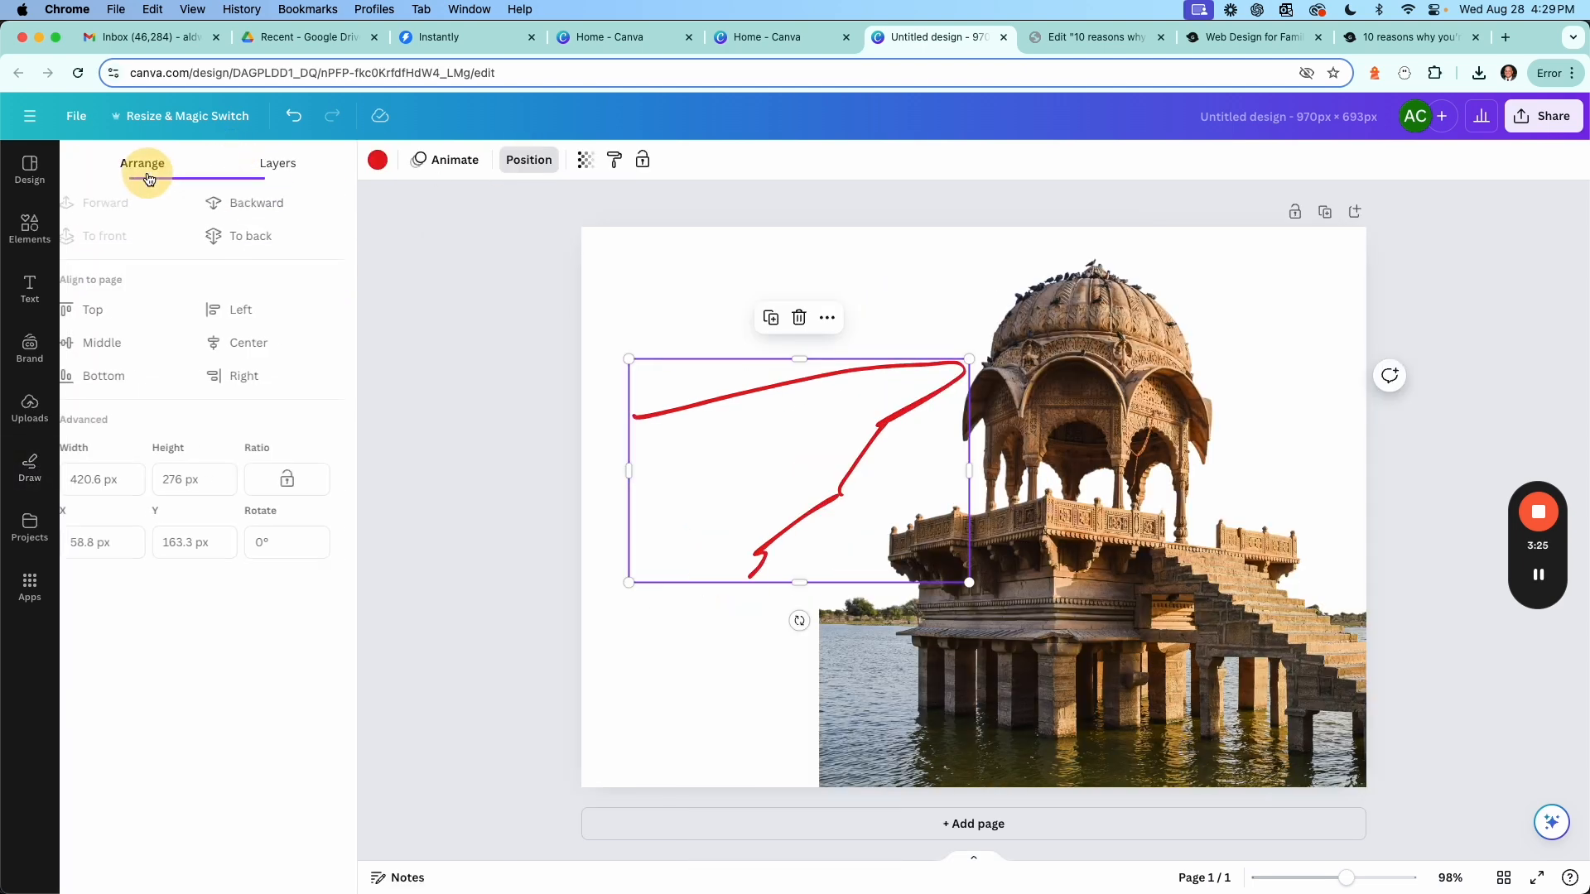
left_click(260, 236)
Shift the photo slightly down and delete the red marker drawing.
left_click(1079, 515)
mouse_move(1142, 574)
left_mouse_down()
mouse_move(933, 578)
mouse_move(787, 543)
mouse_move(706, 571)
mouse_move(1053, 585)
mouse_move(1074, 616)
mouse_move(852, 609)
mouse_move(1004, 654)
mouse_move(1018, 624)
mouse_move(1129, 610)
left_mouse_up()
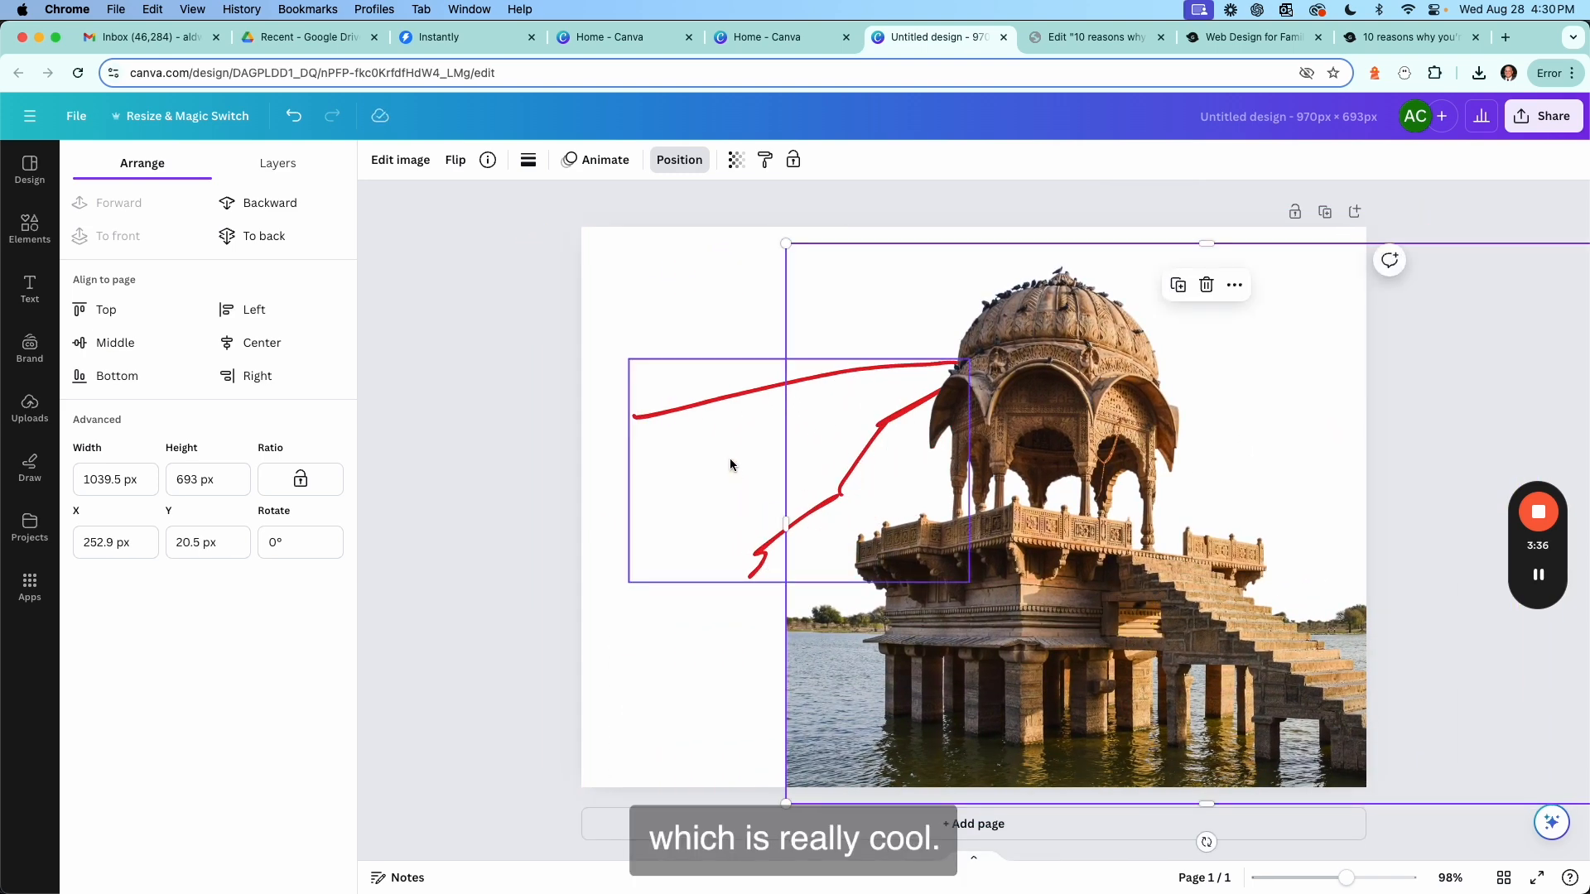
left_click(704, 414)
key("Delete")
Drag the photo left so it aligns with the page's left edge.
left_click(996, 578)
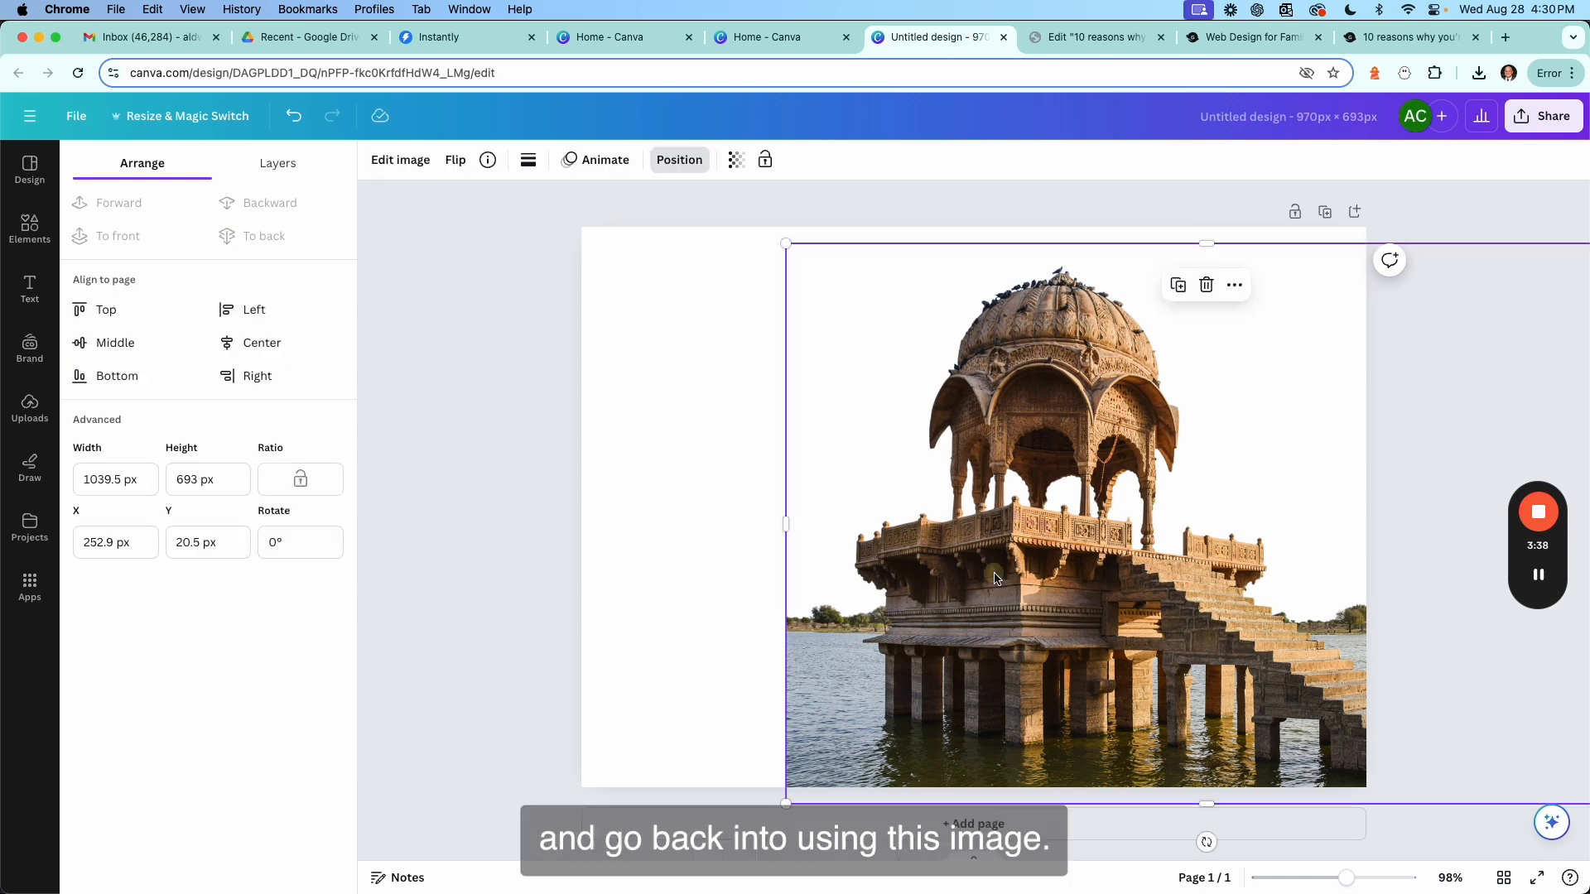
mouse_move(1115, 606)
left_mouse_down()
mouse_move(941, 578)
mouse_move(931, 602)
left_mouse_up()
left_click(29, 467)
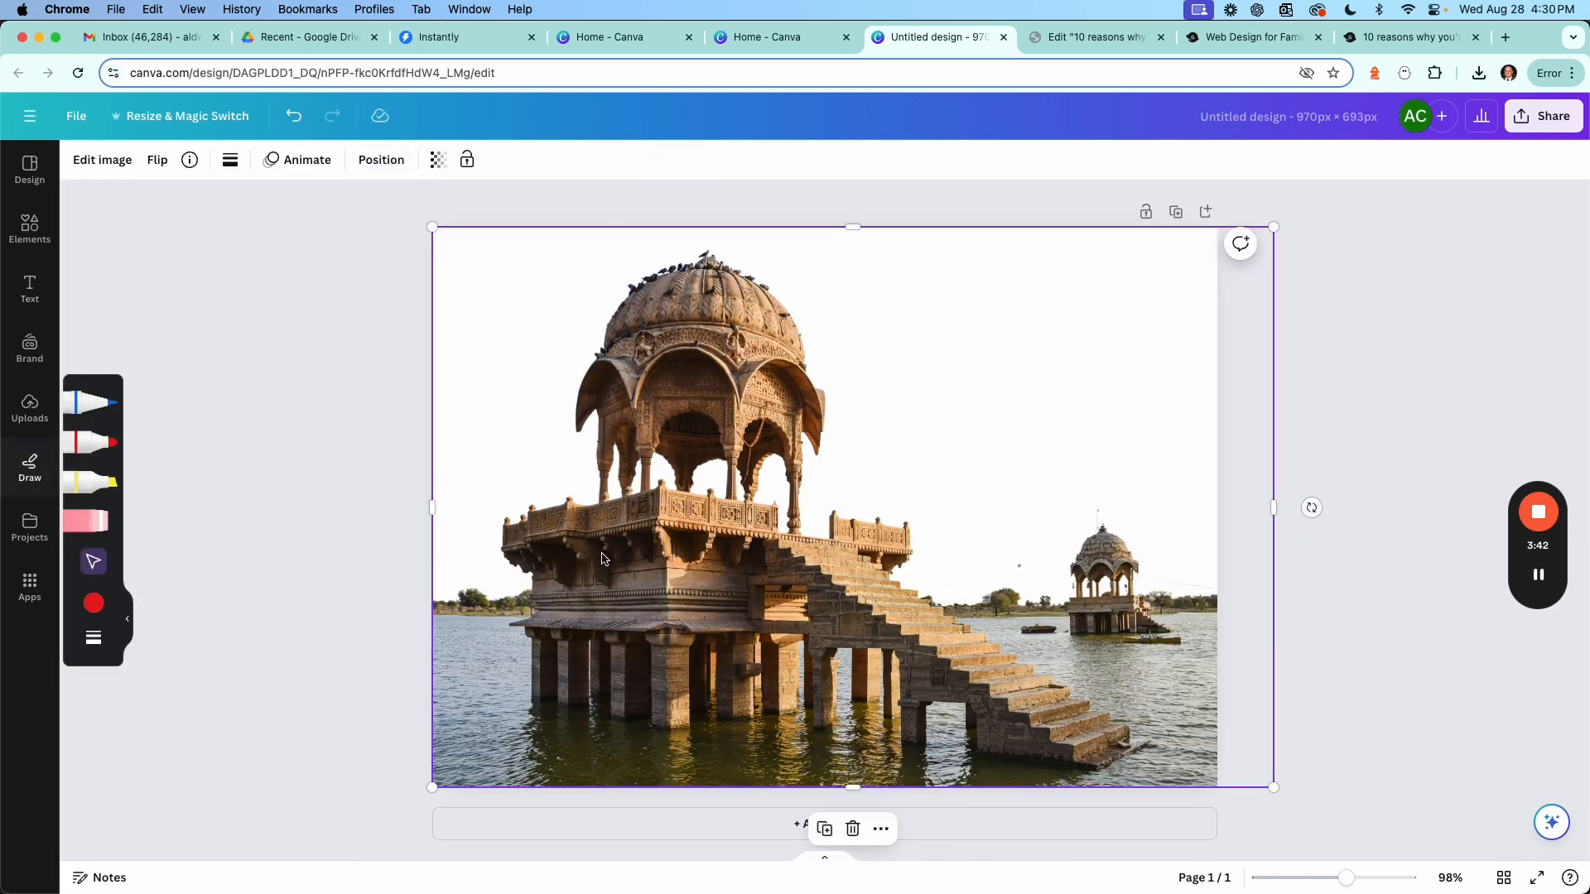
left_click(222, 406)
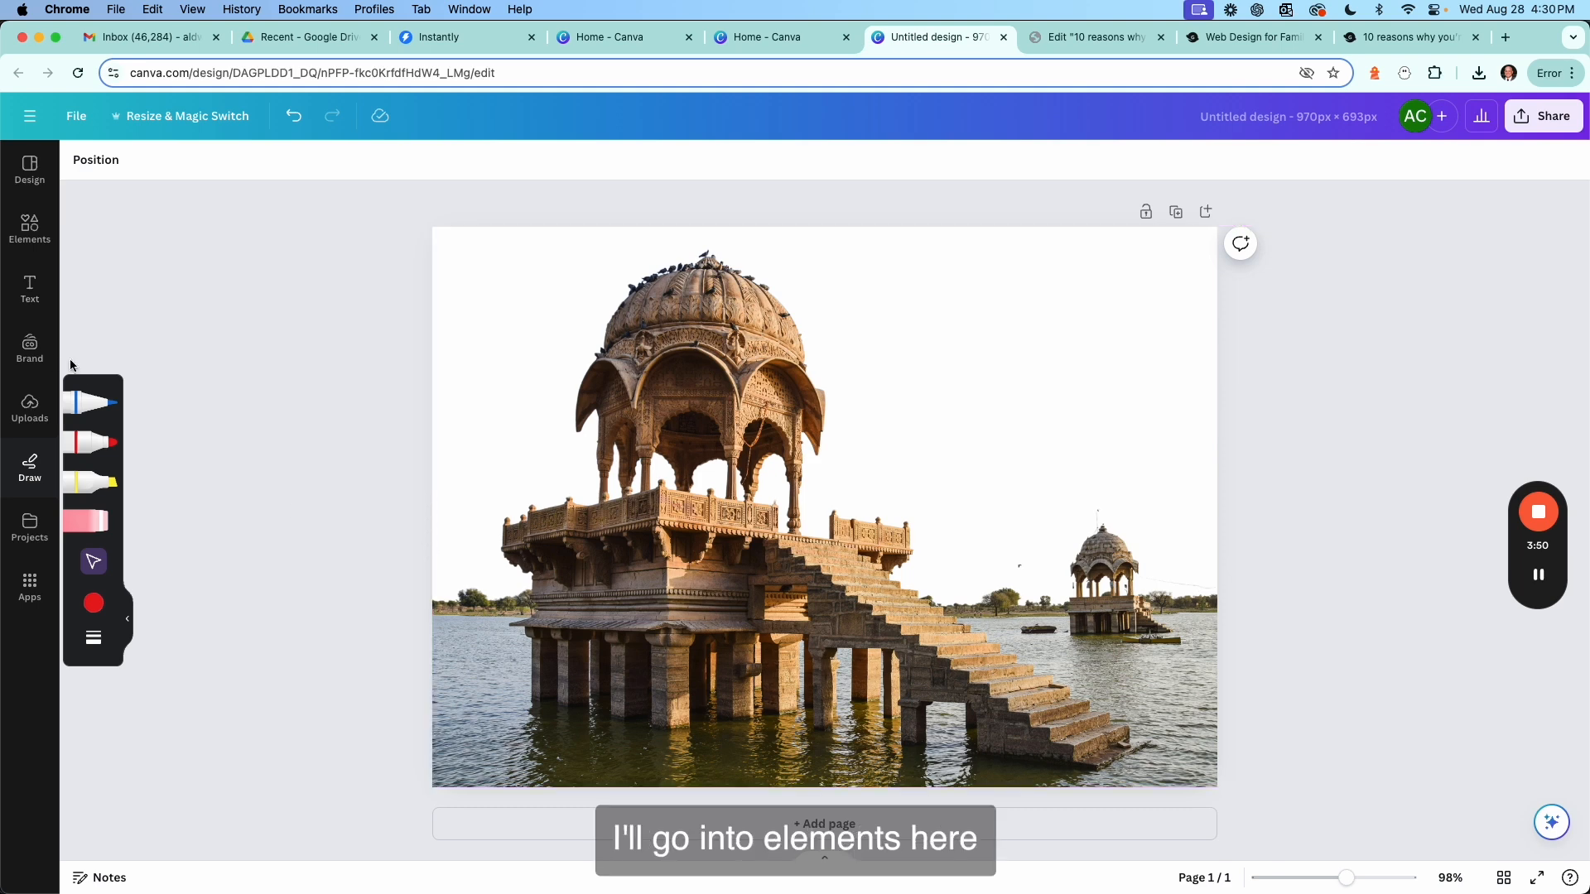
Add a square shape from Elements and place it near the page's upper left.
left_click(30, 229)
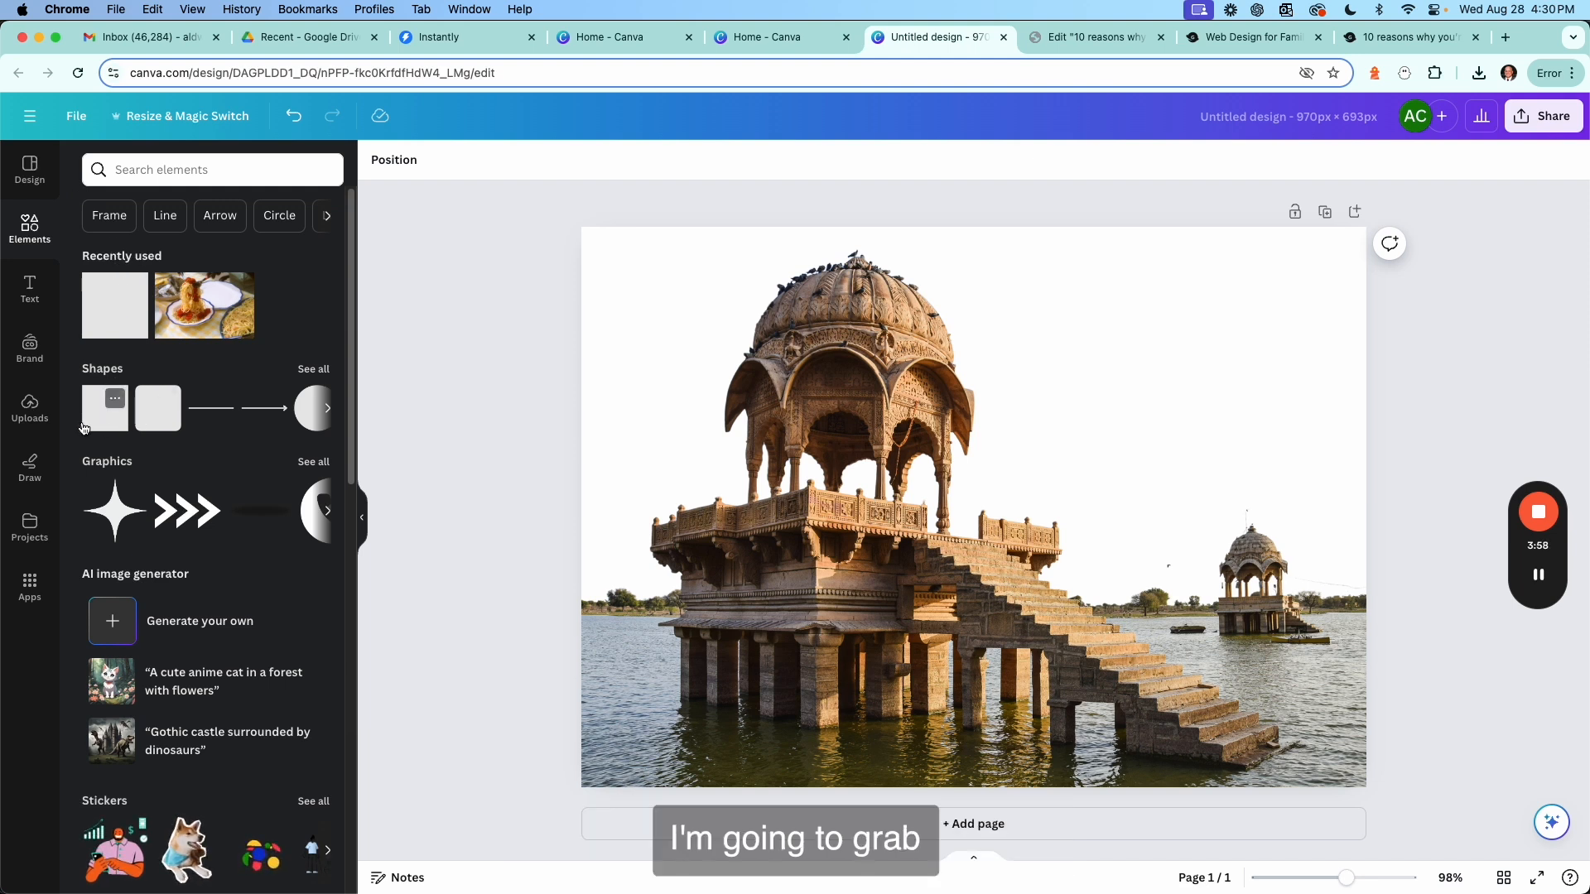
left_click_drag(100, 432, 508, 403)
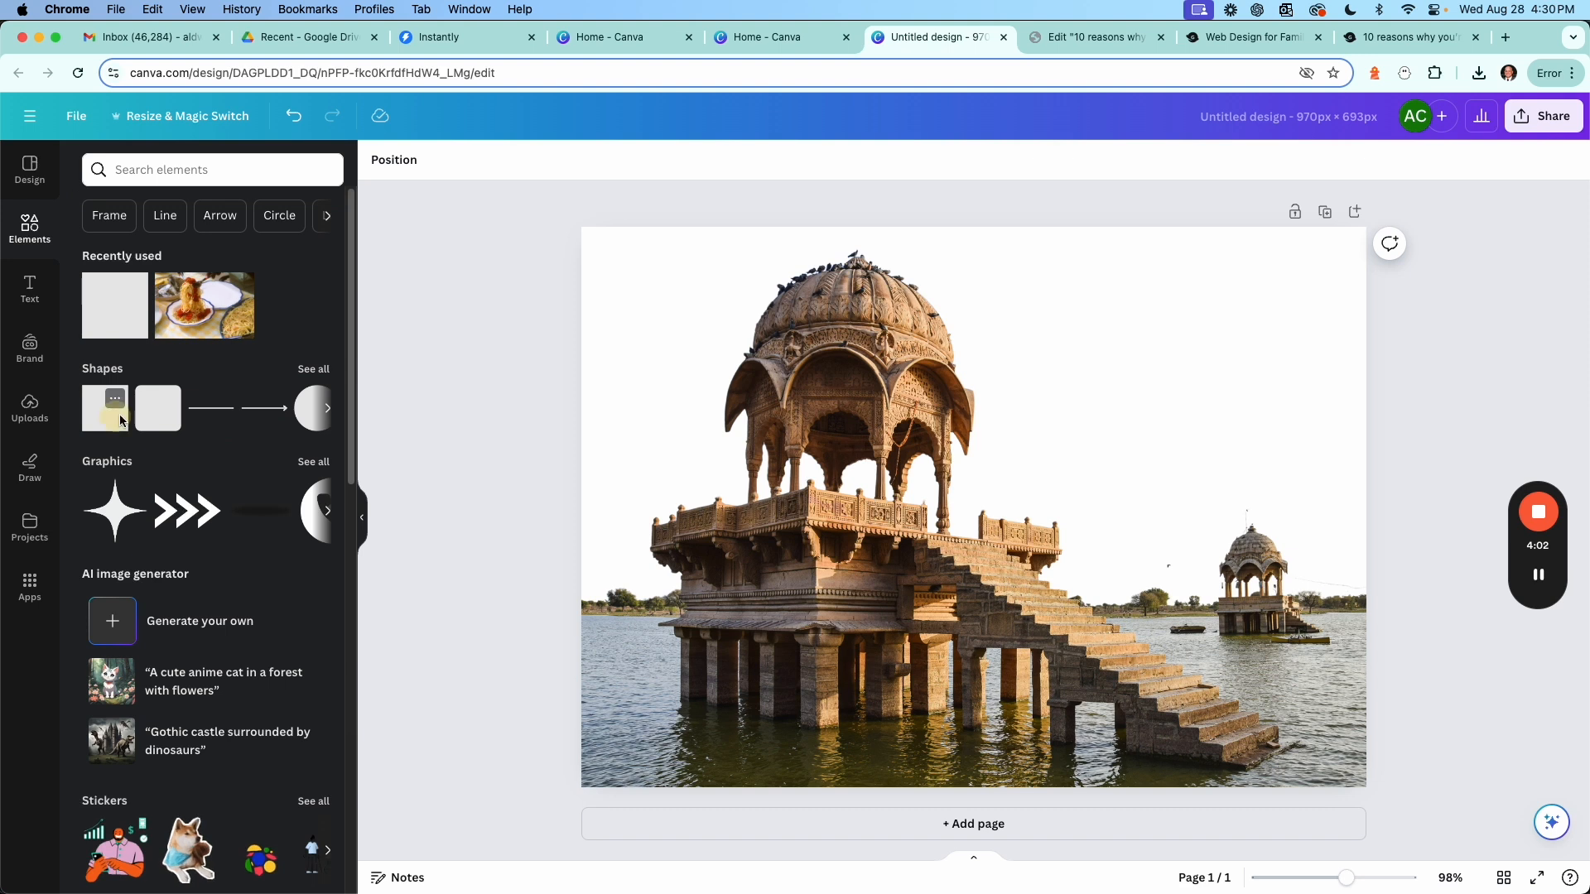
left_click_drag(119, 420, 705, 373)
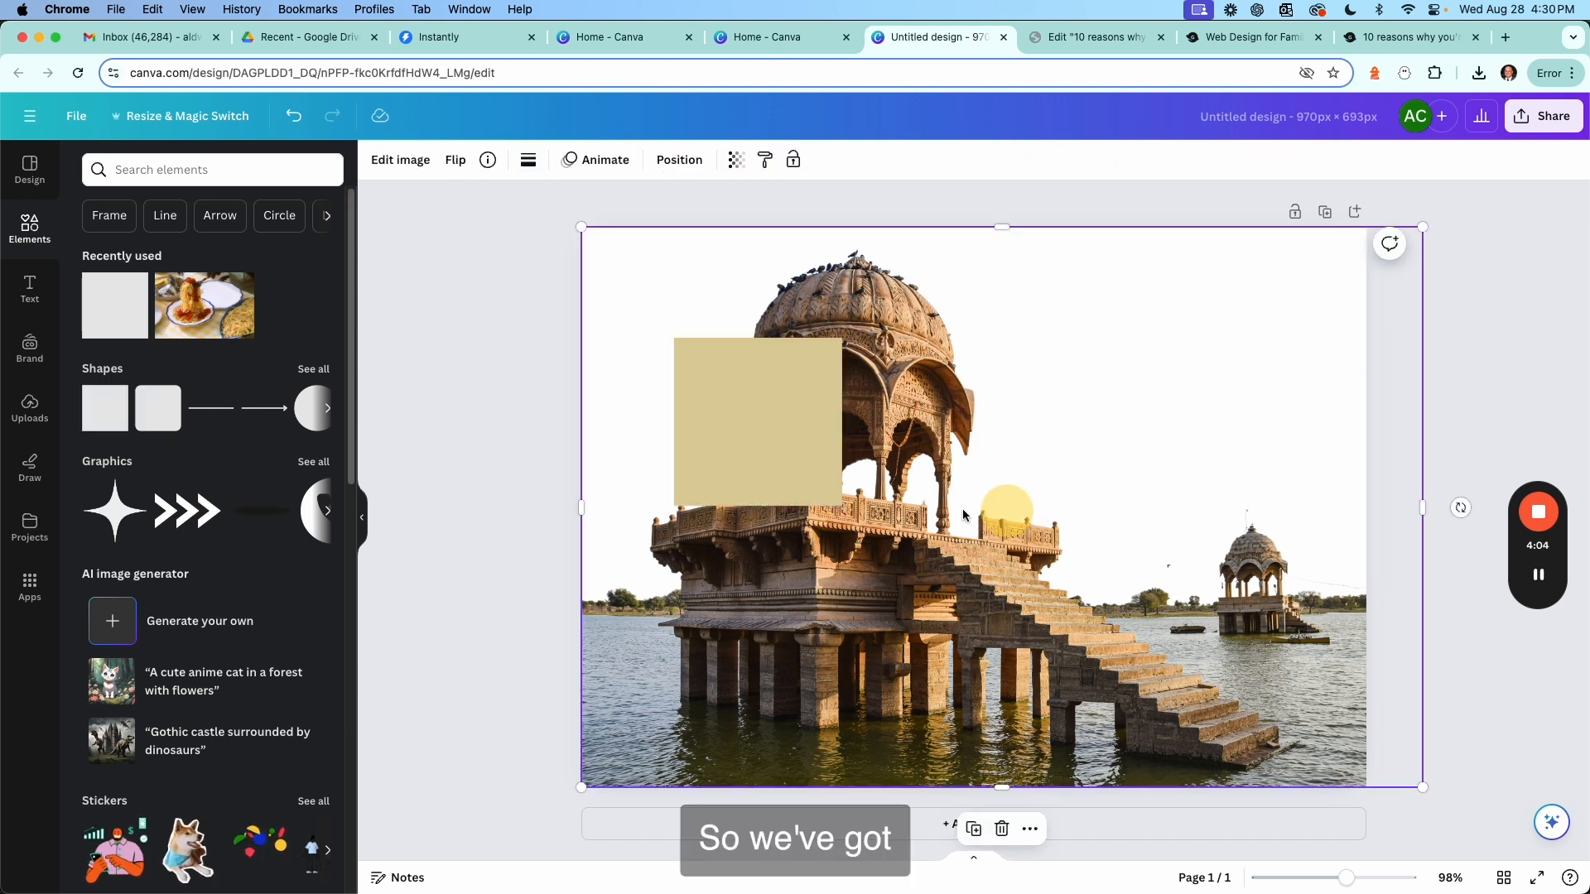
left_click_drag(785, 464, 717, 411)
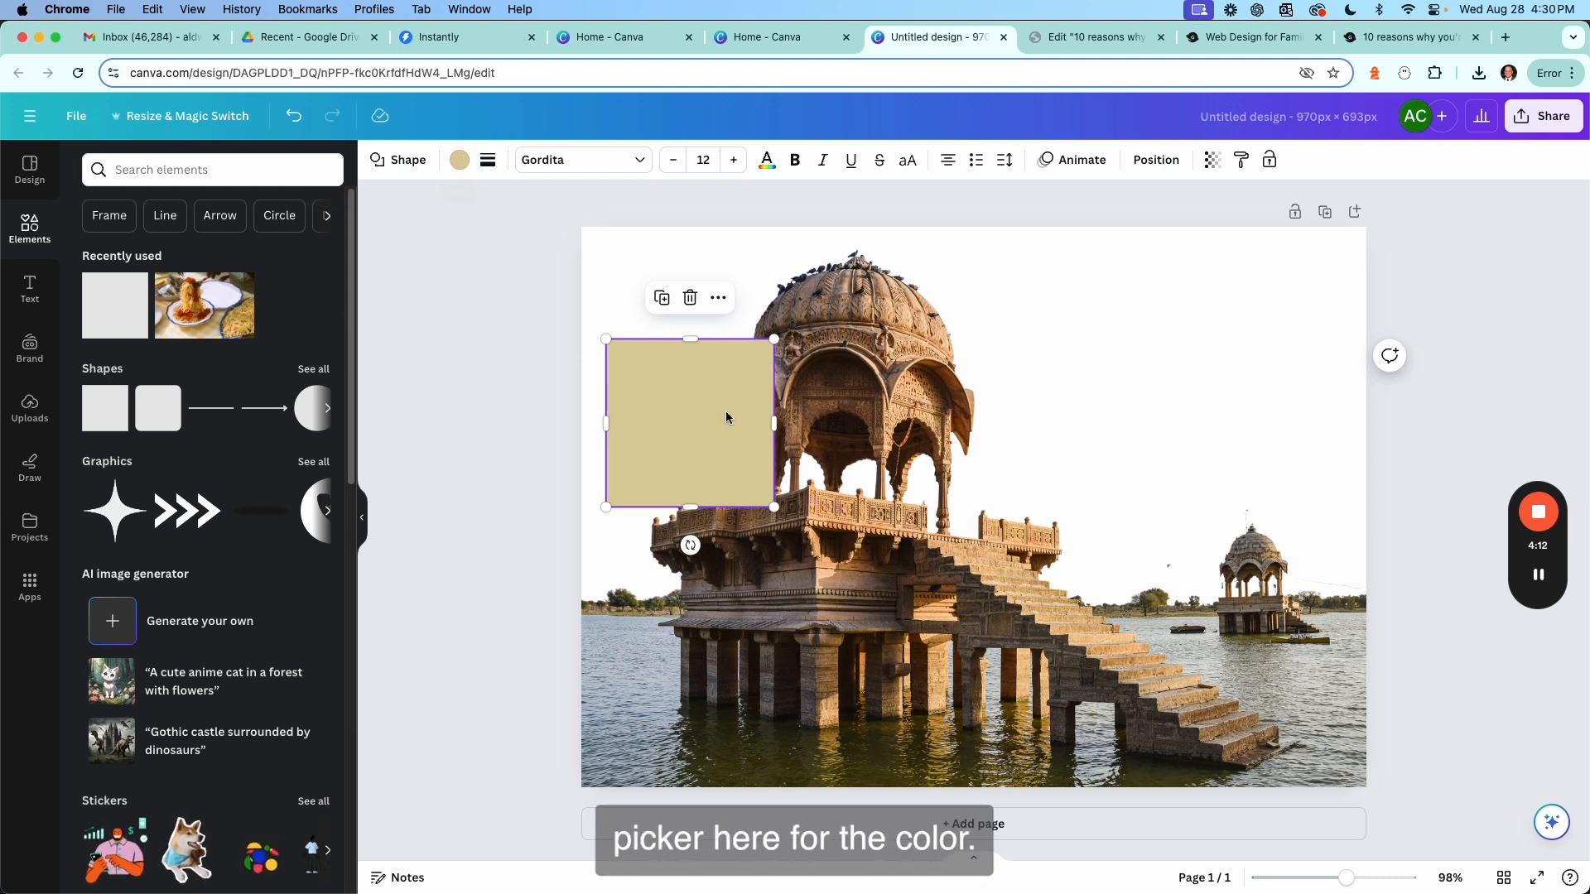
Preview the brand palette colours on the square and apply the beige brand colour.
left_click(460, 161)
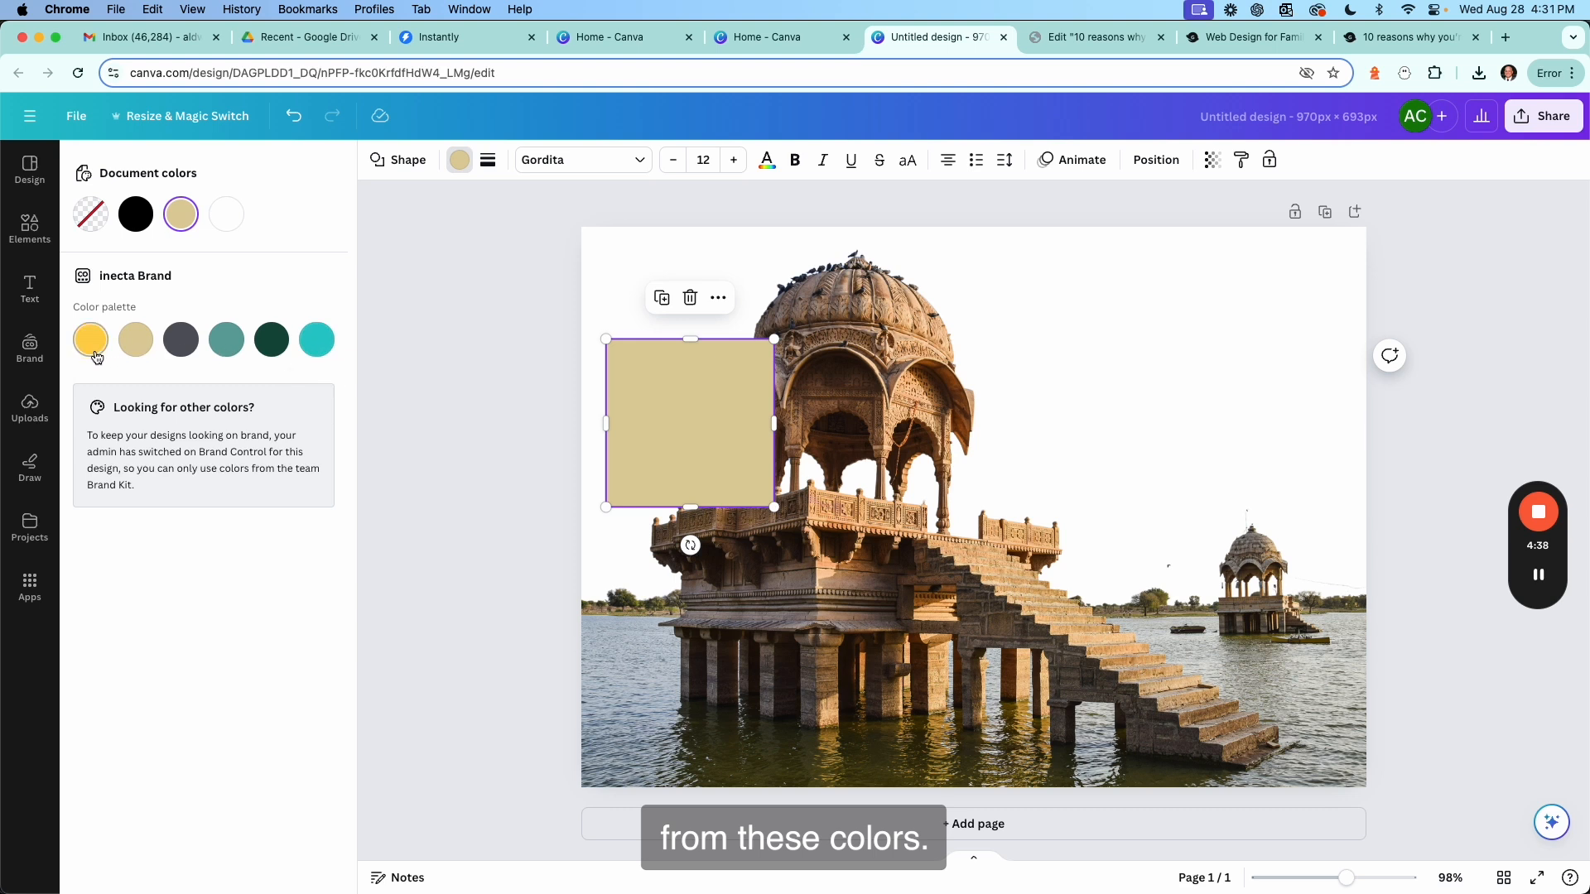
left_click_drag(642, 434, 782, 410)
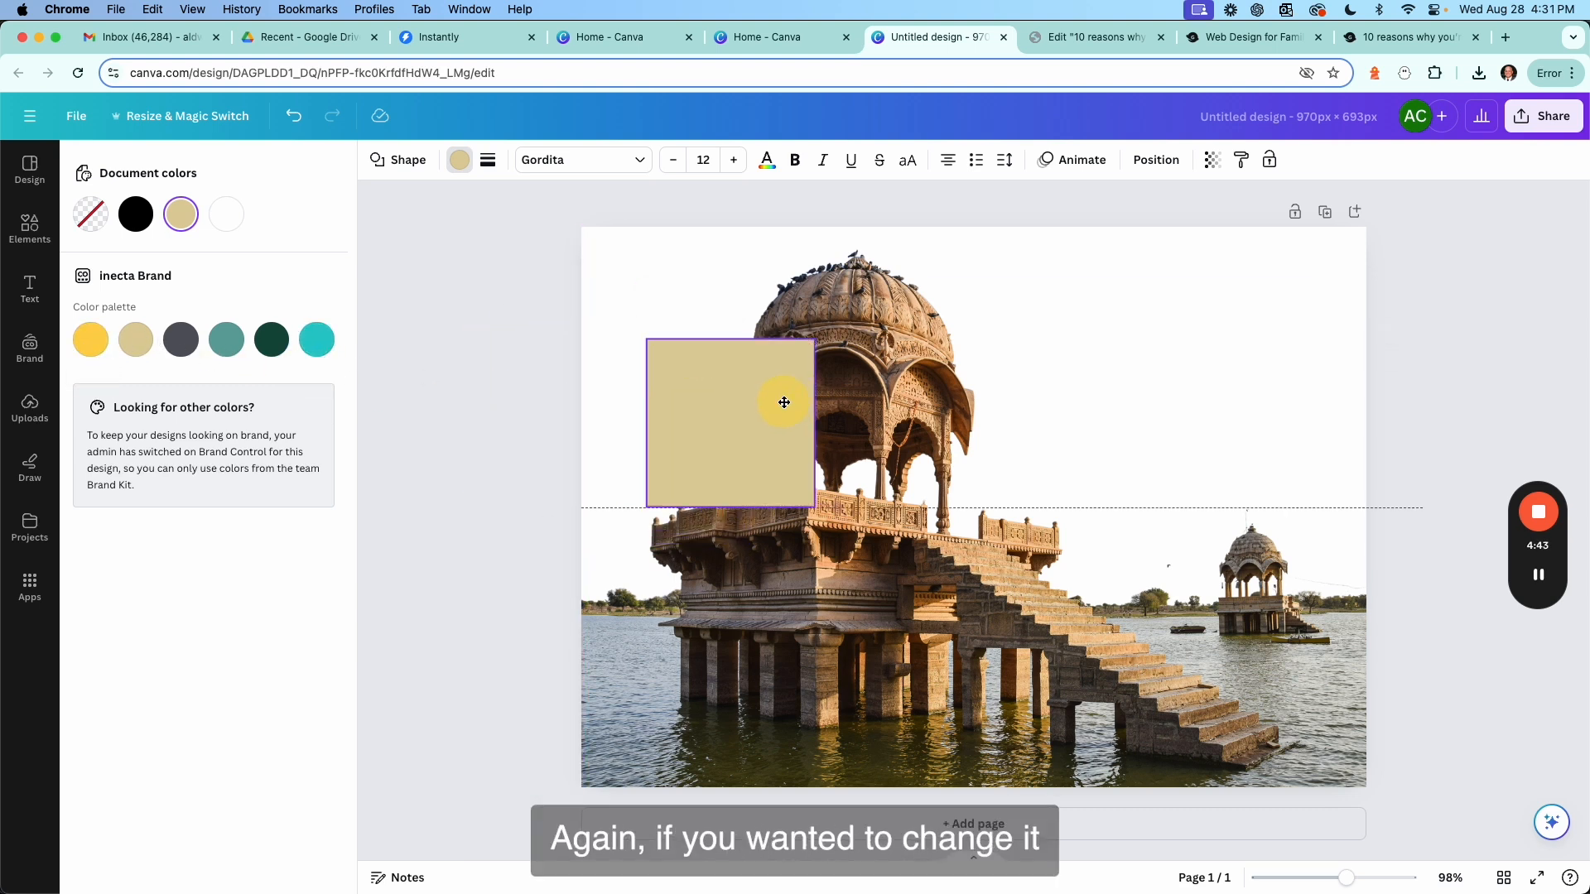
left_click(271, 346)
left_click(223, 341)
left_click(172, 341)
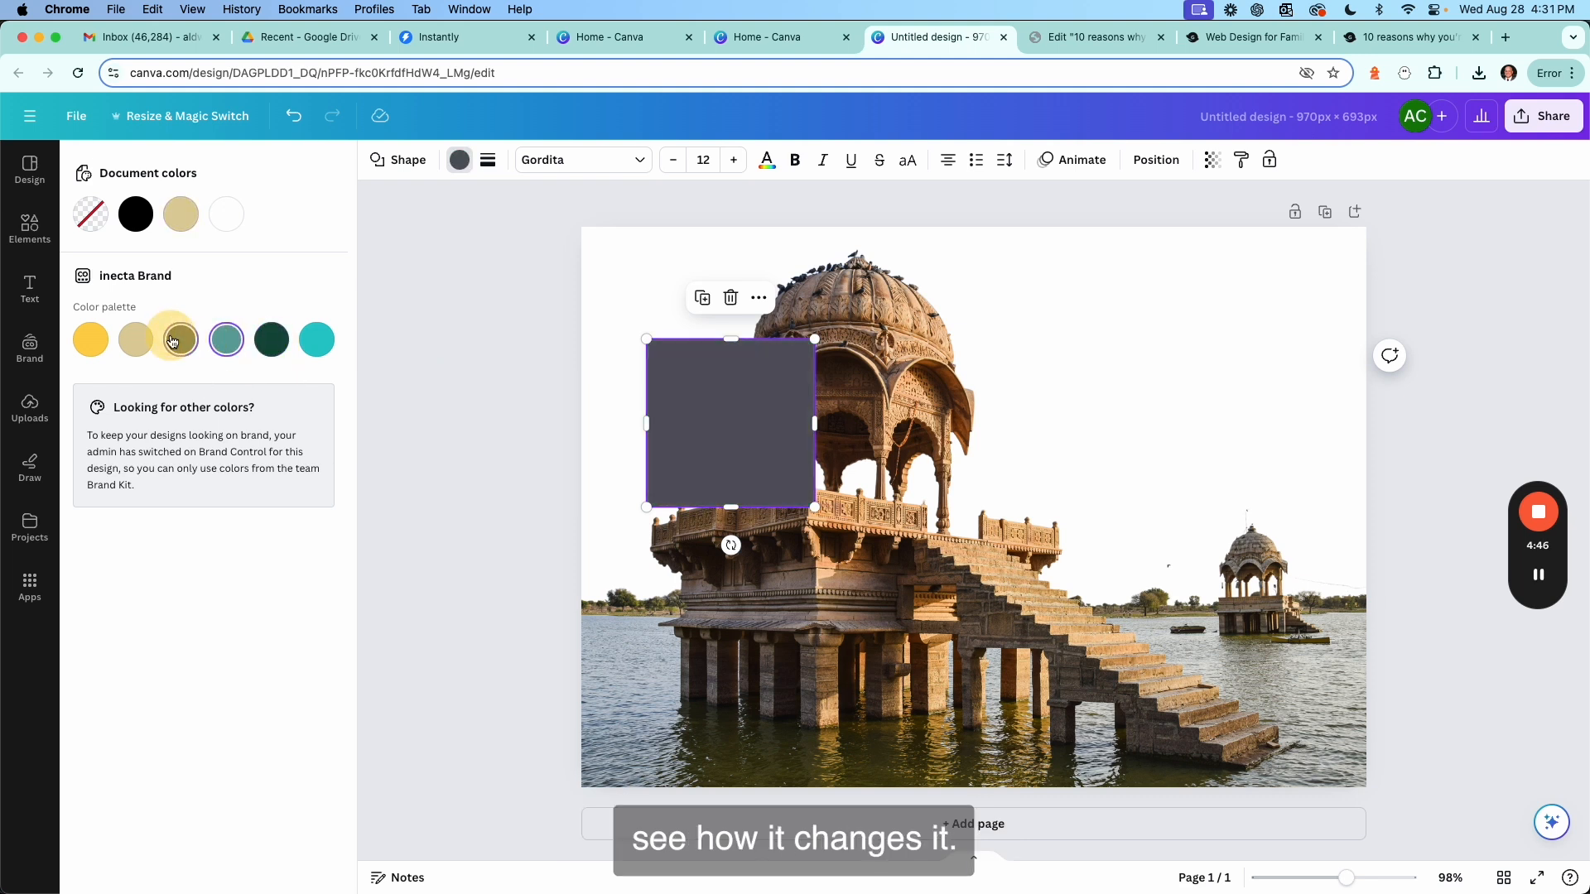
left_click(136, 341)
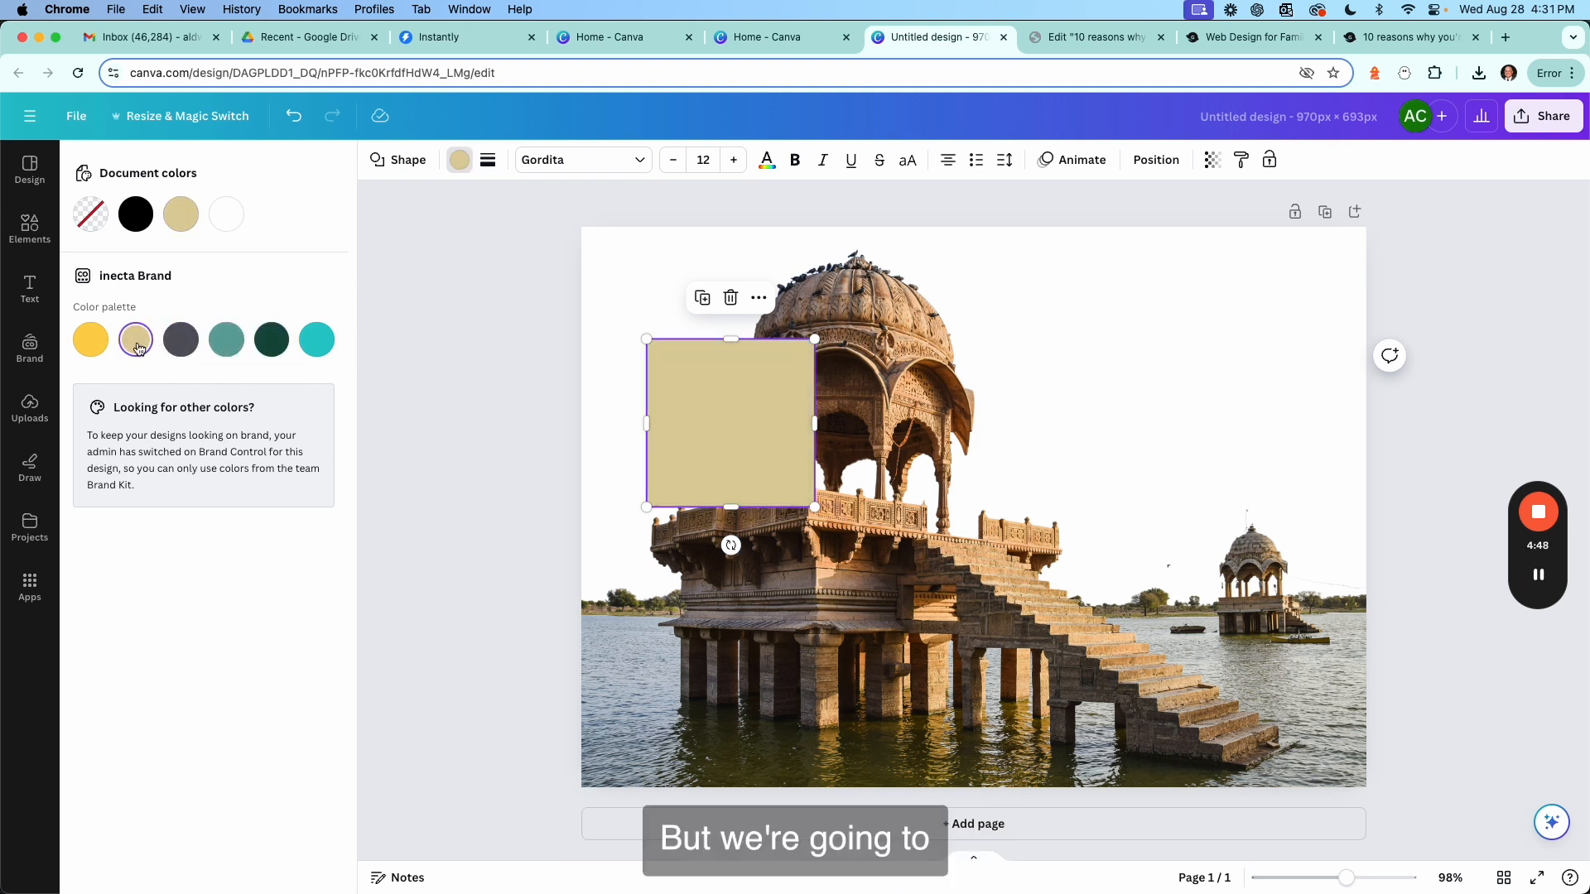
Move the square flush against the page's left edge.
left_click_drag(732, 415, 669, 411)
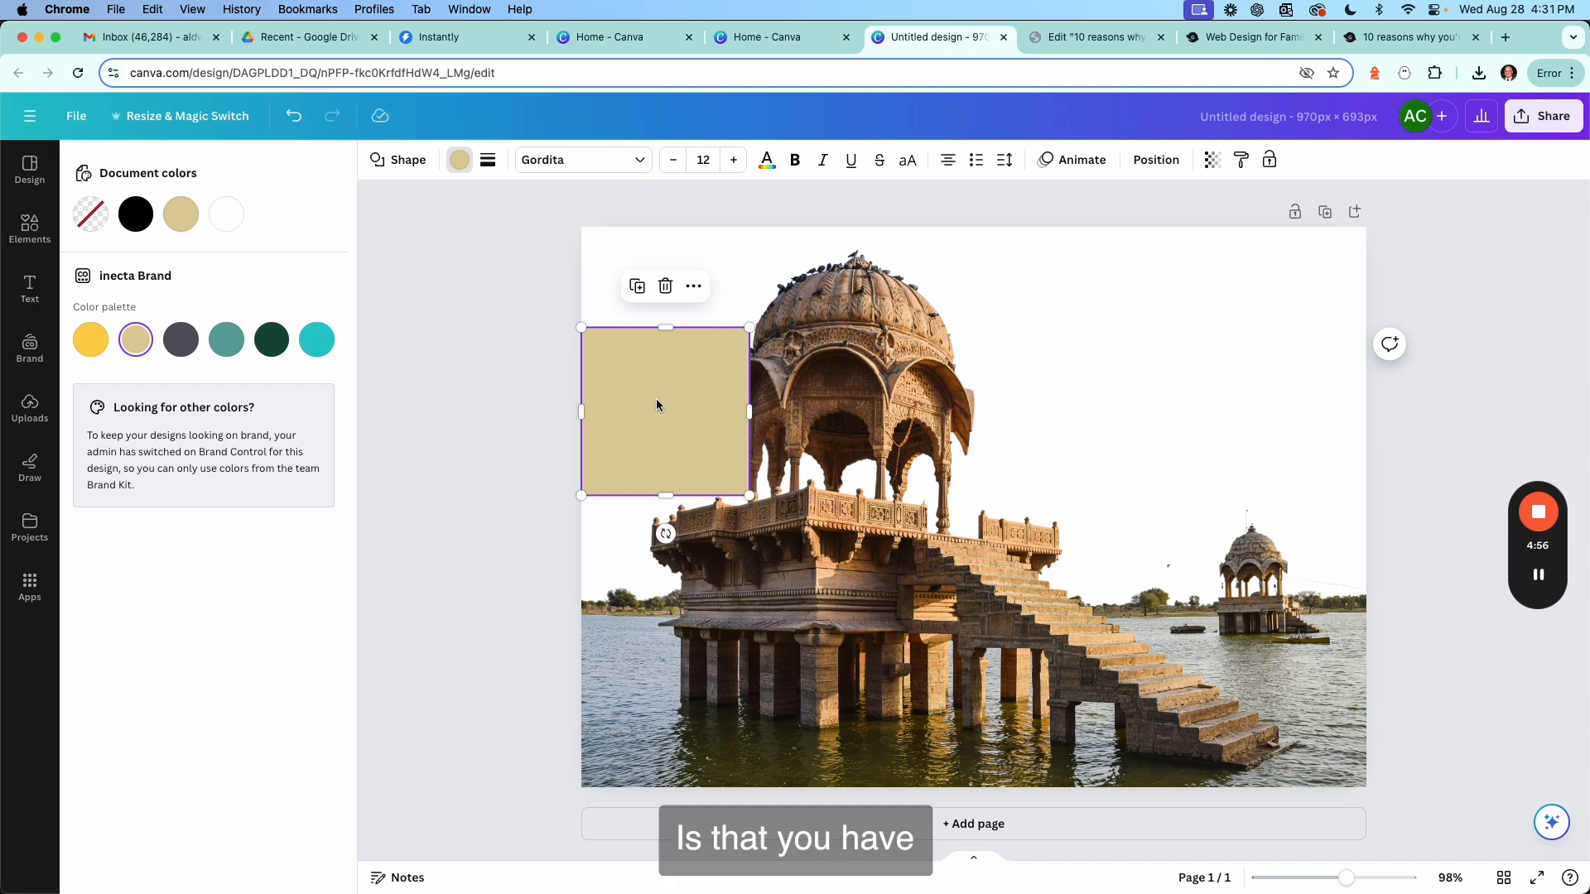
mouse_move(656, 399)
left_mouse_down()
mouse_move(643, 322)
mouse_move(664, 305)
mouse_move(737, 430)
mouse_move(731, 475)
mouse_move(823, 504)
mouse_move(873, 408)
mouse_move(817, 437)
mouse_move(686, 429)
mouse_move(665, 410)
left_mouse_up()
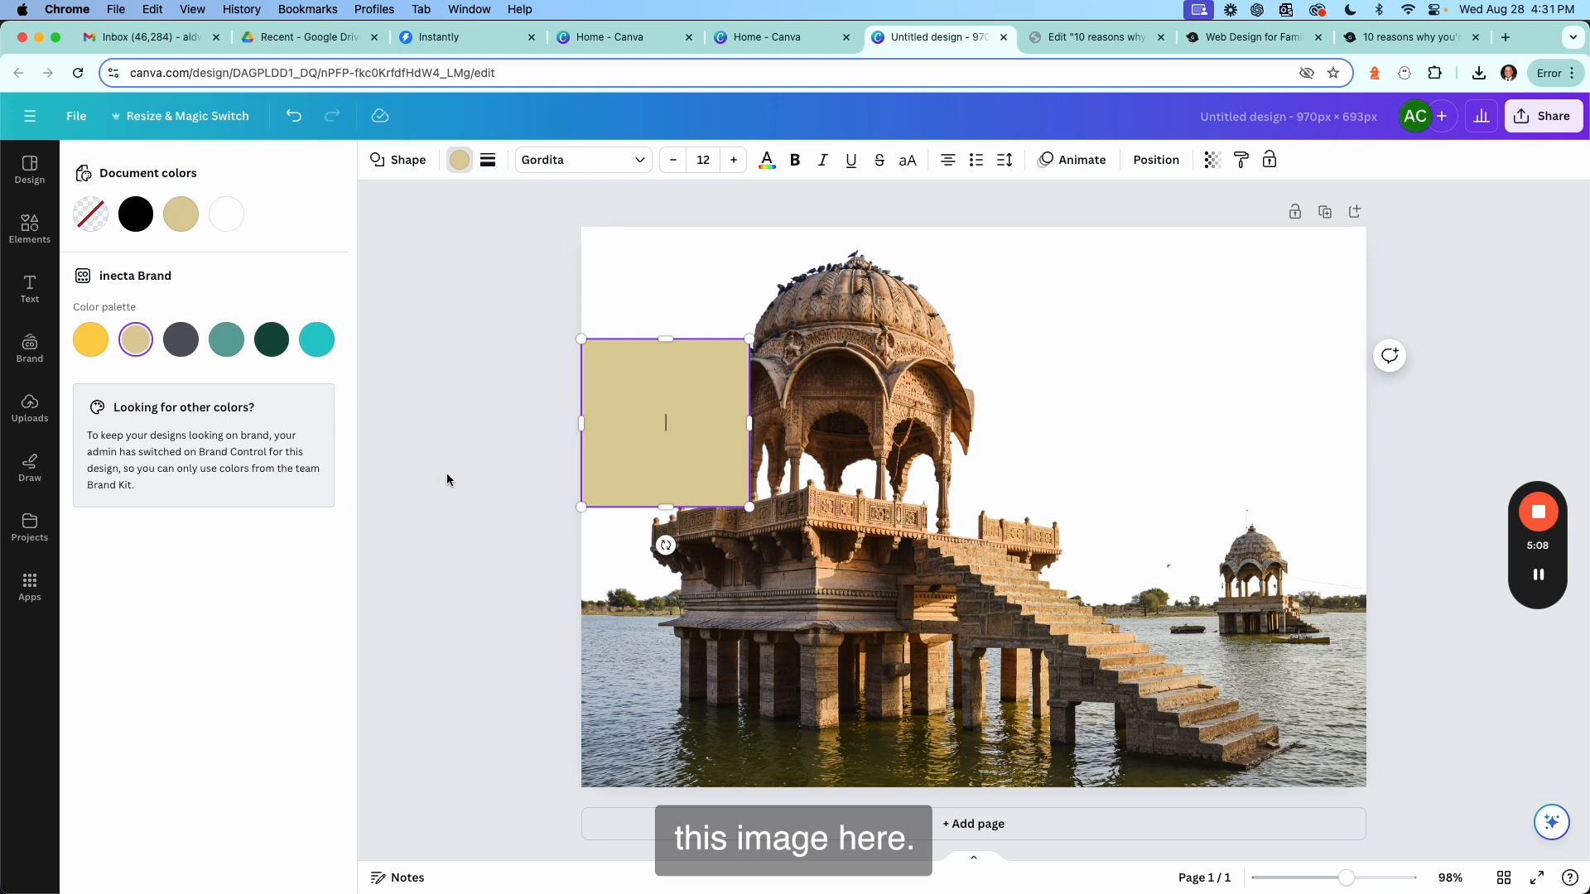
key("Escape")
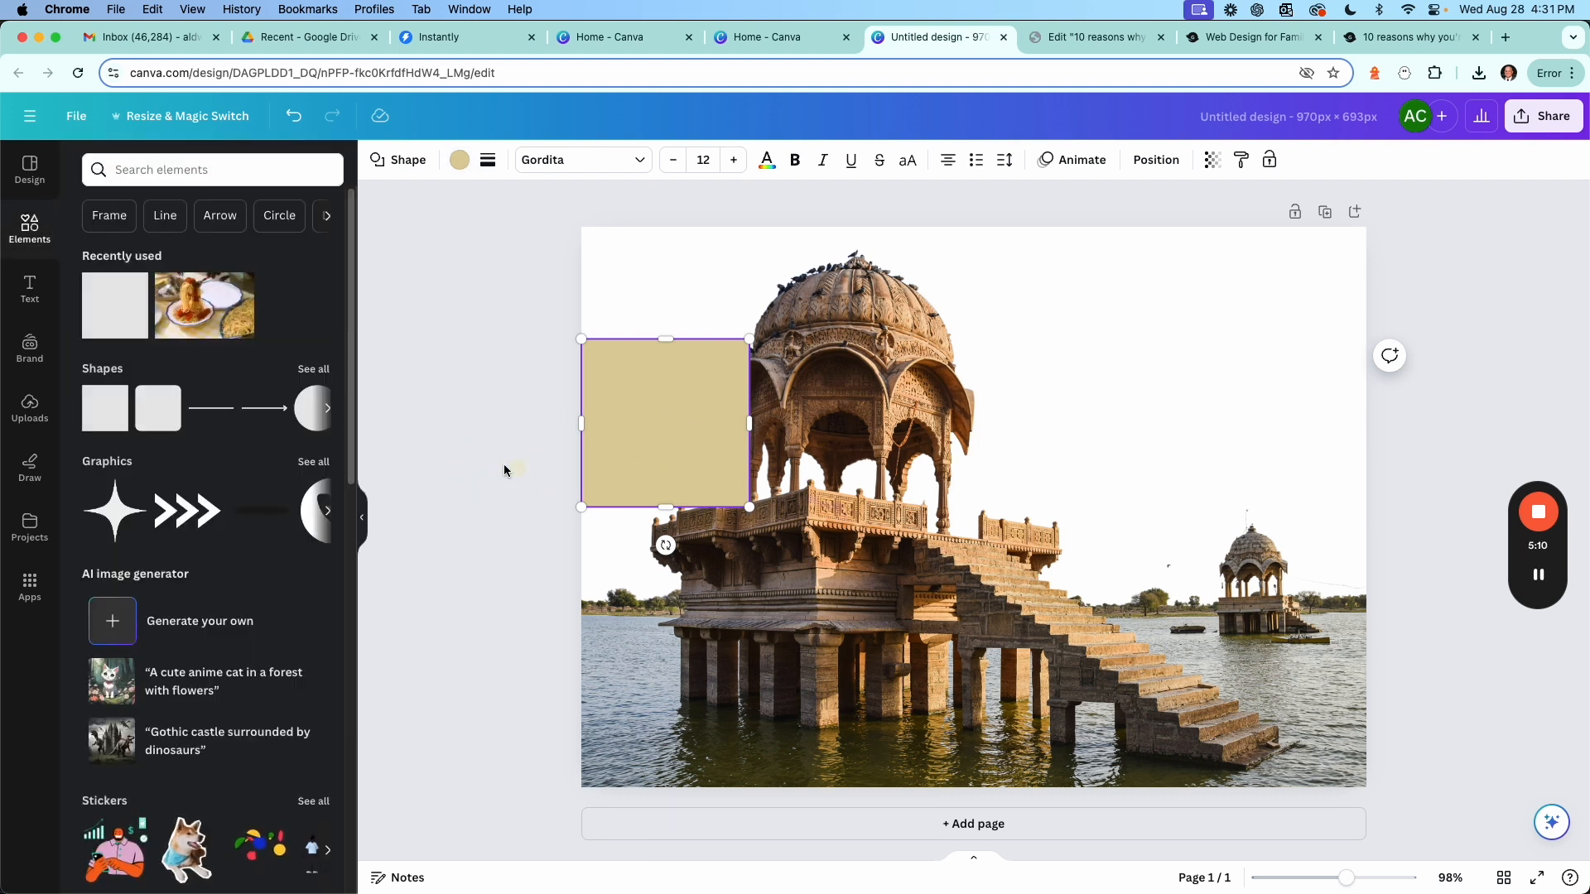
left_click(504, 470)
left_click(669, 460)
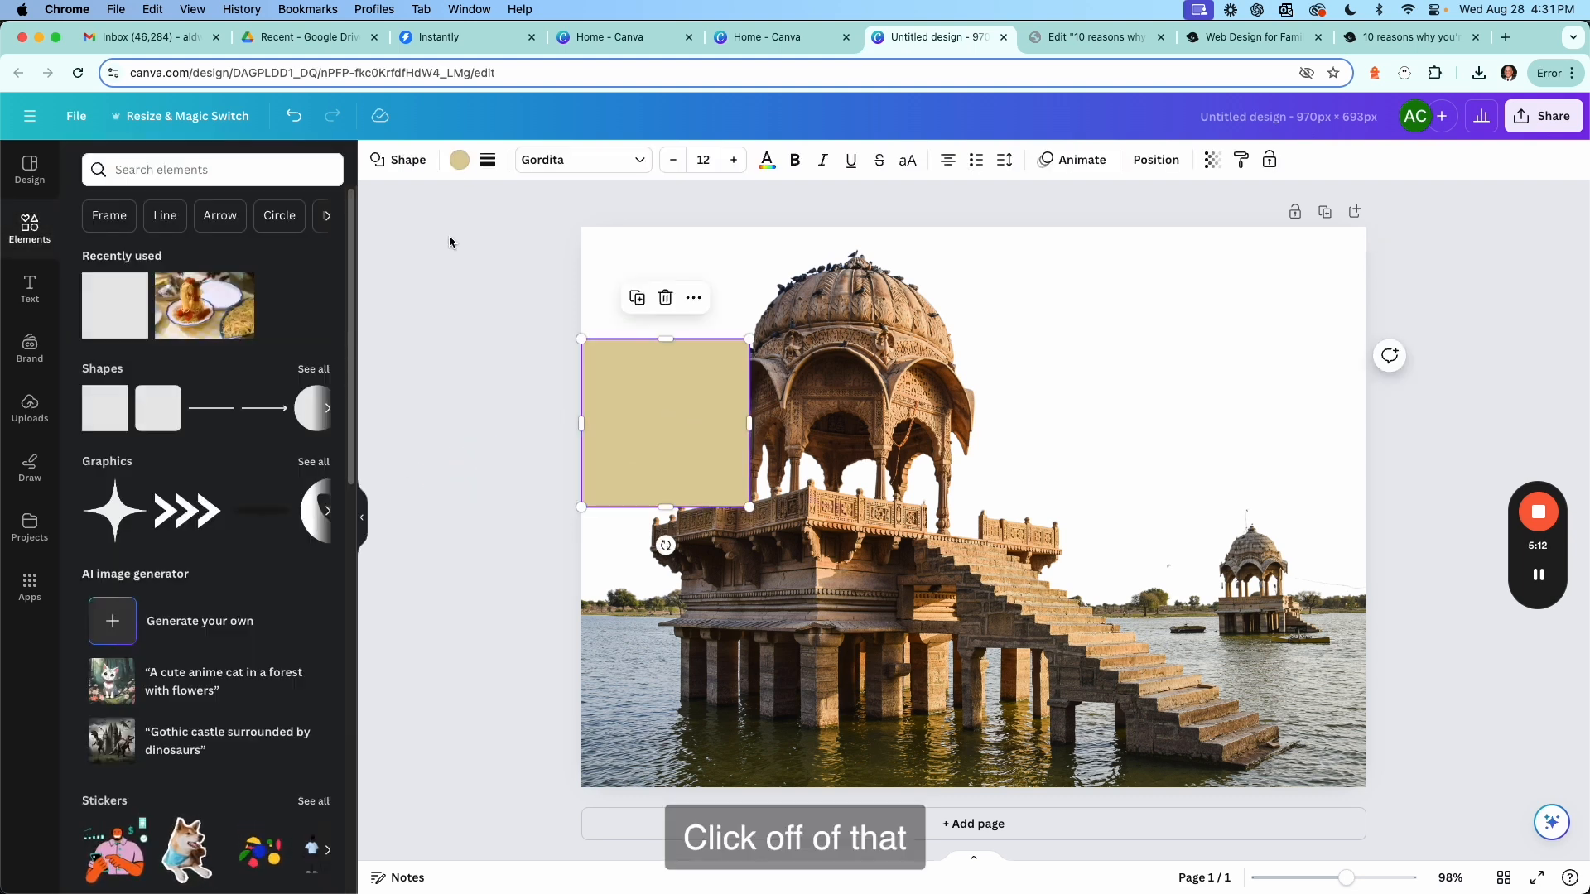
Send the square to the back and stretch it to cover the whole page at 970 × 693 px.
left_click(1158, 161)
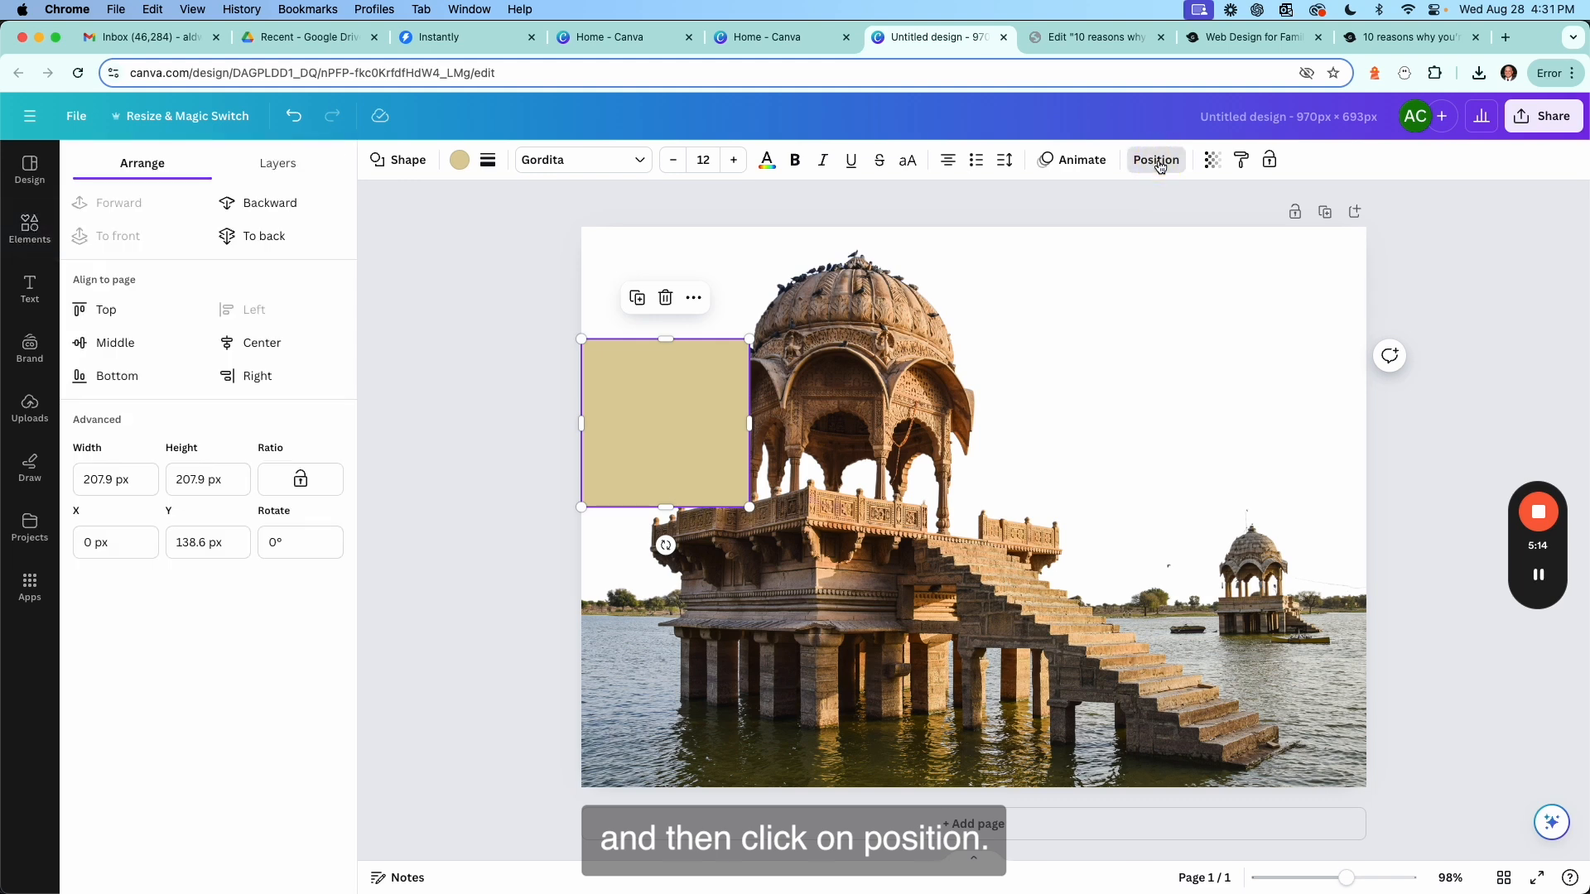
left_click(276, 239)
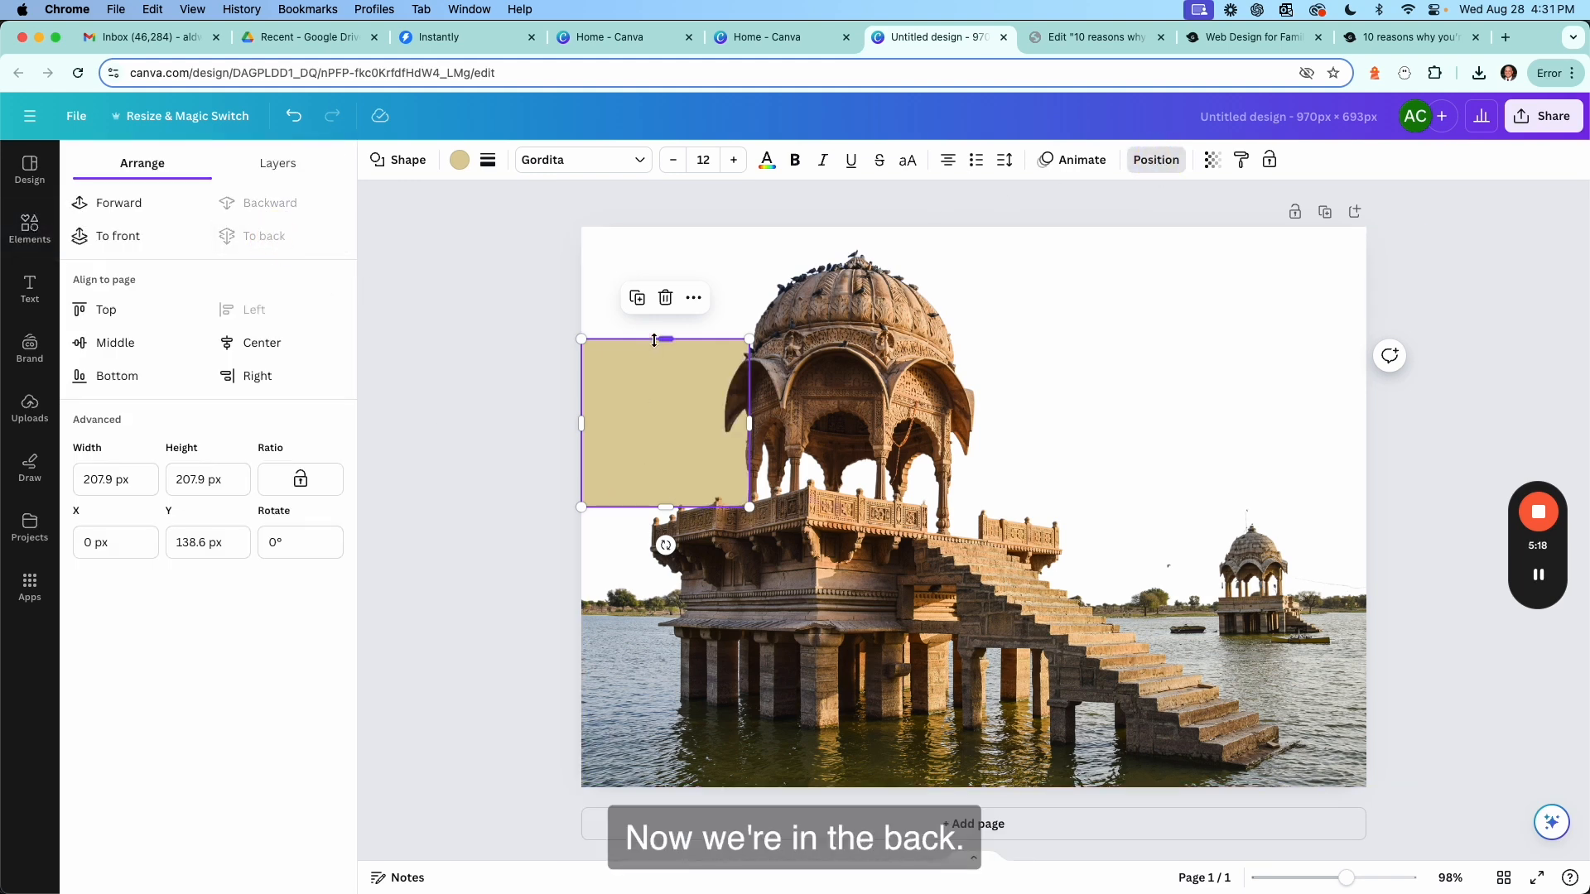
left_click_drag(659, 340, 657, 228)
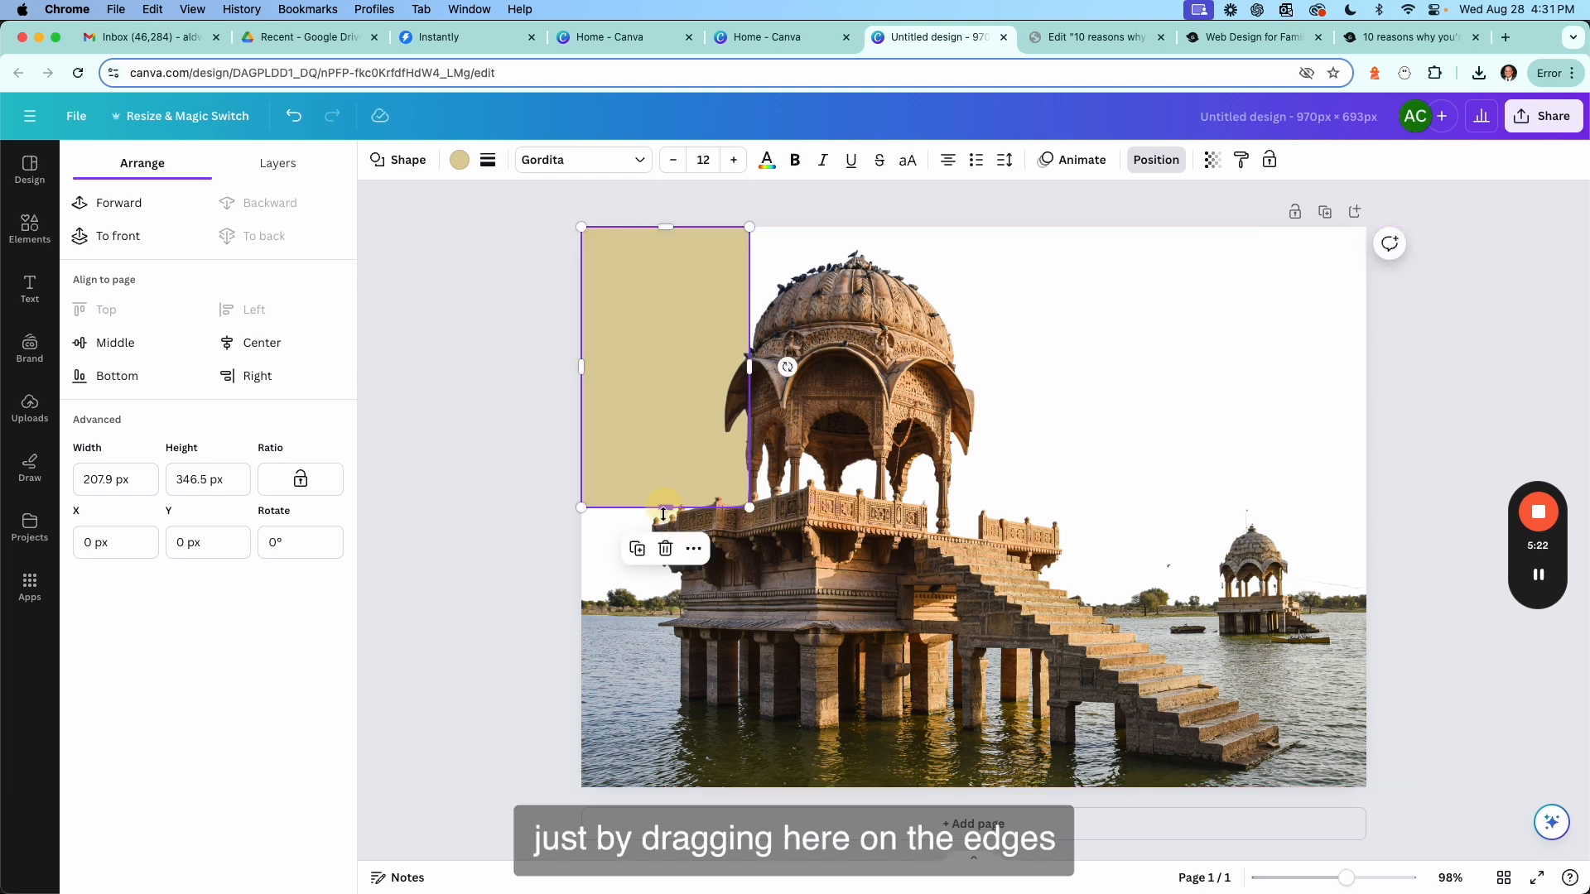
left_click_drag(663, 515, 634, 786)
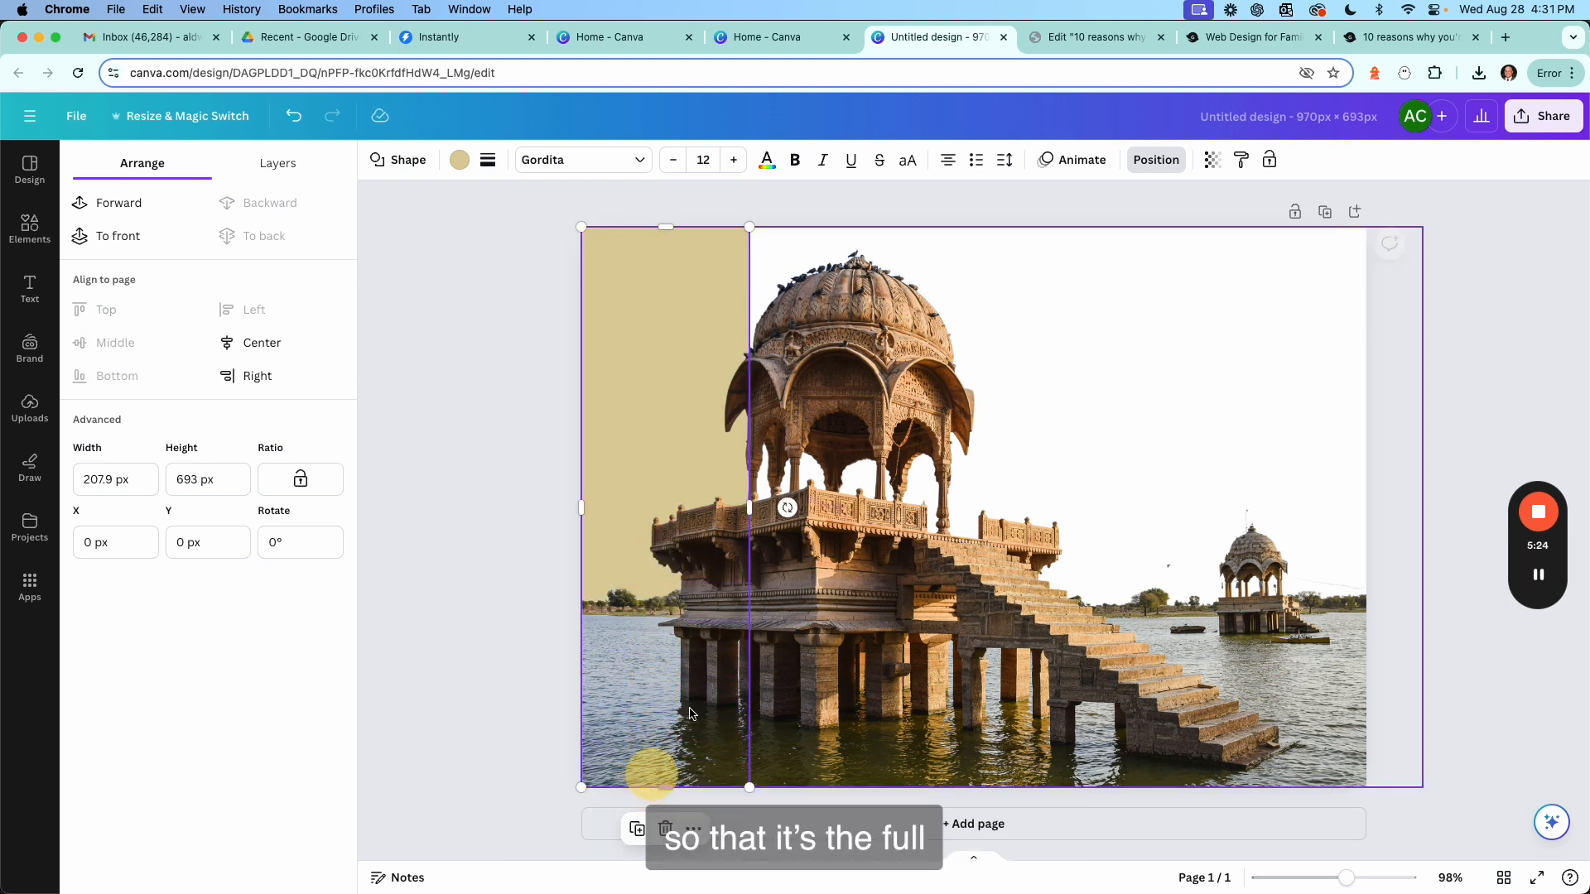
left_click_drag(750, 507, 1362, 557)
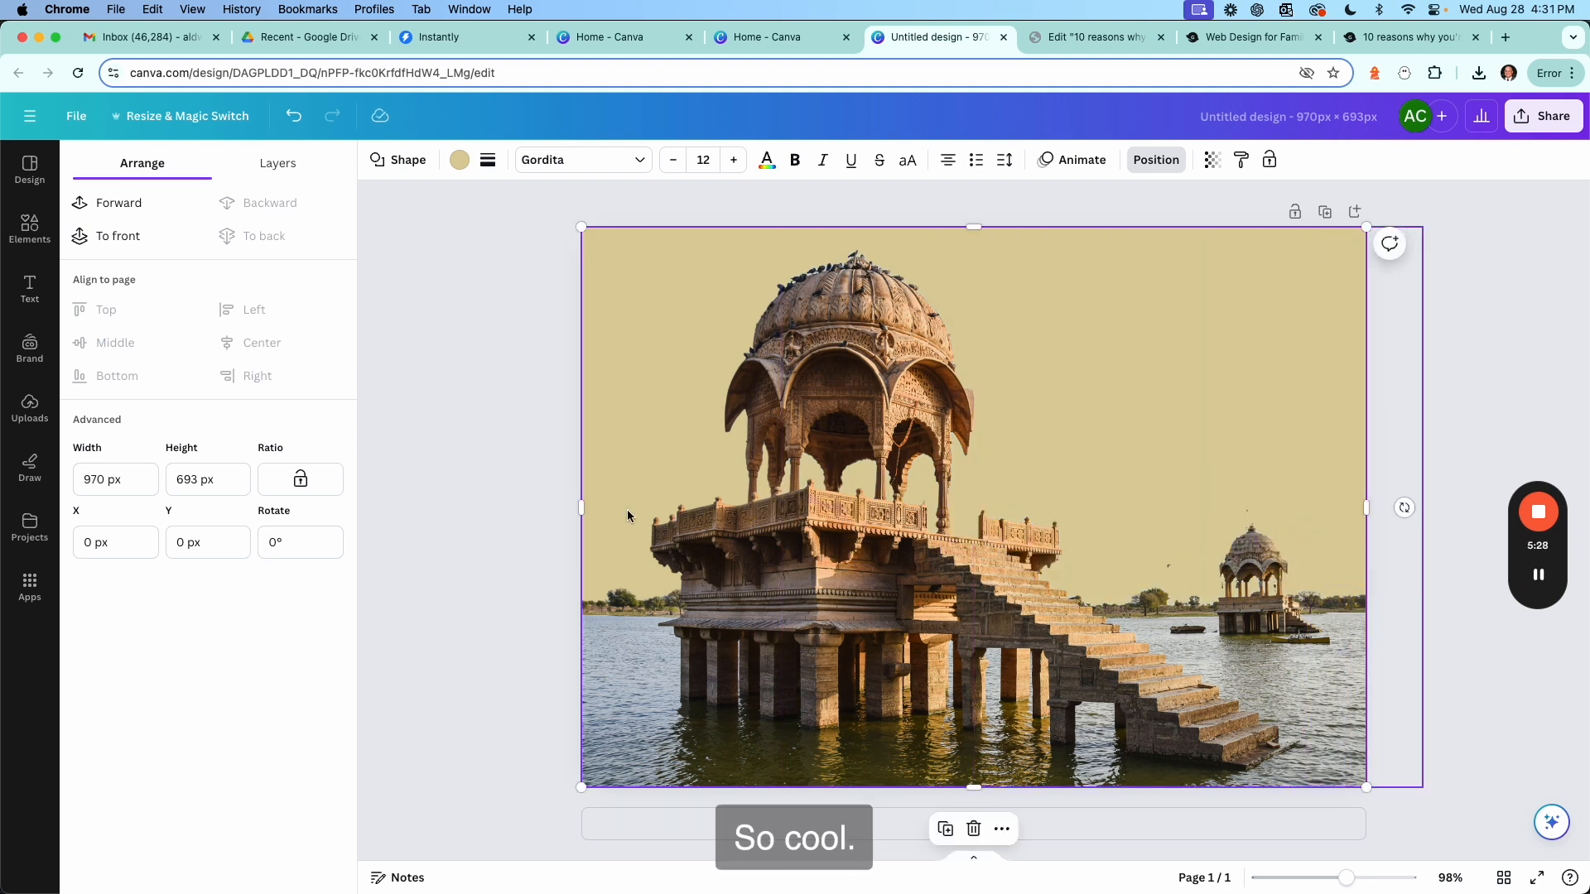
Browse the font combinations in the Text panel.
left_click(479, 414)
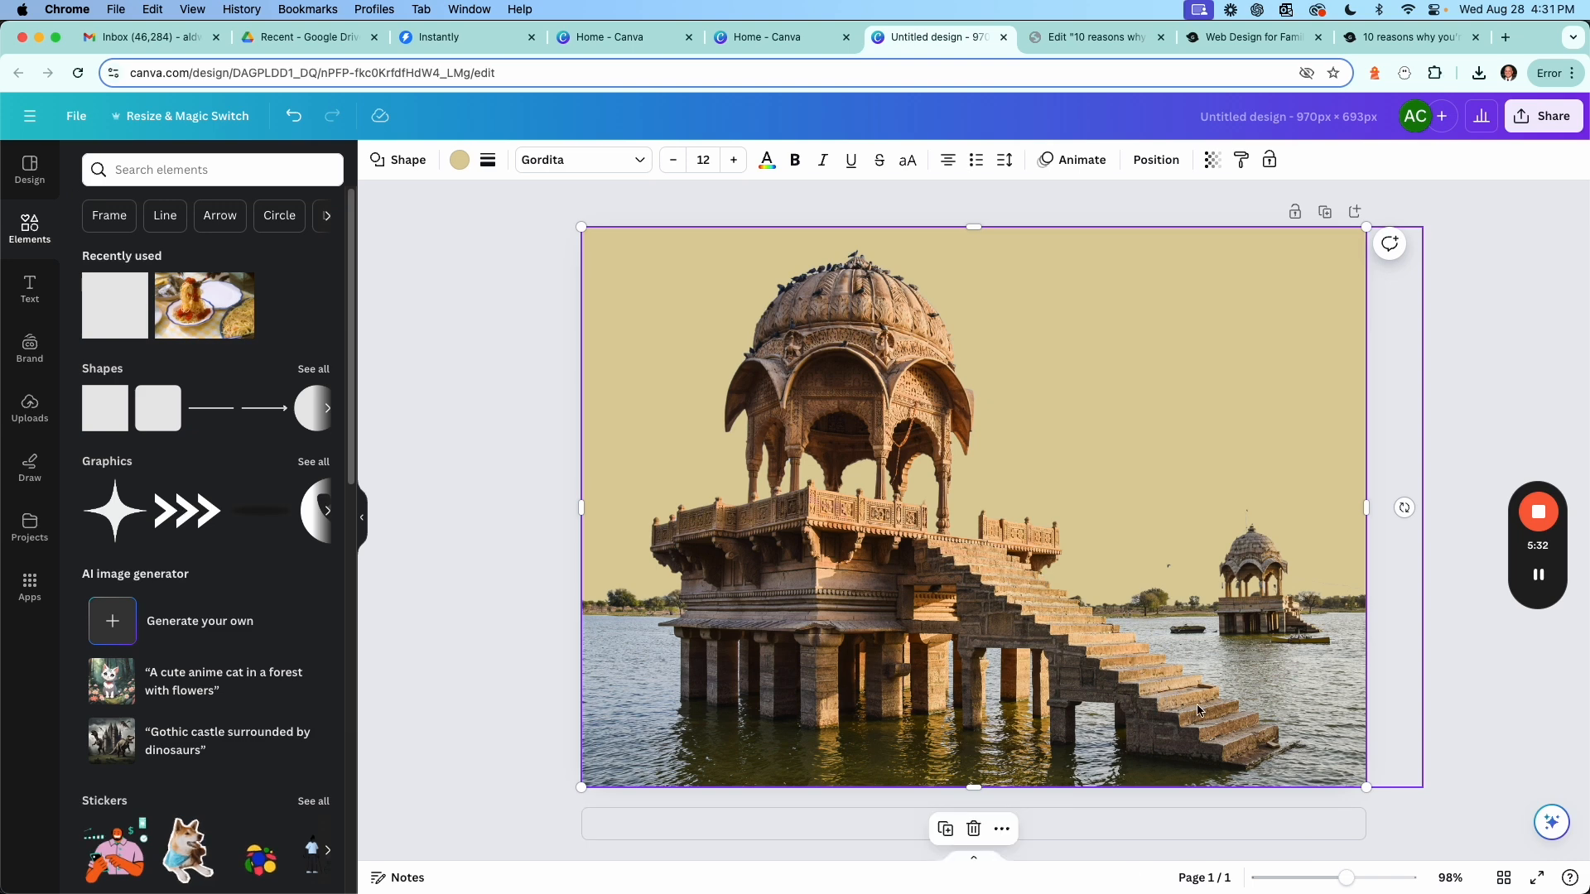
left_click(521, 476)
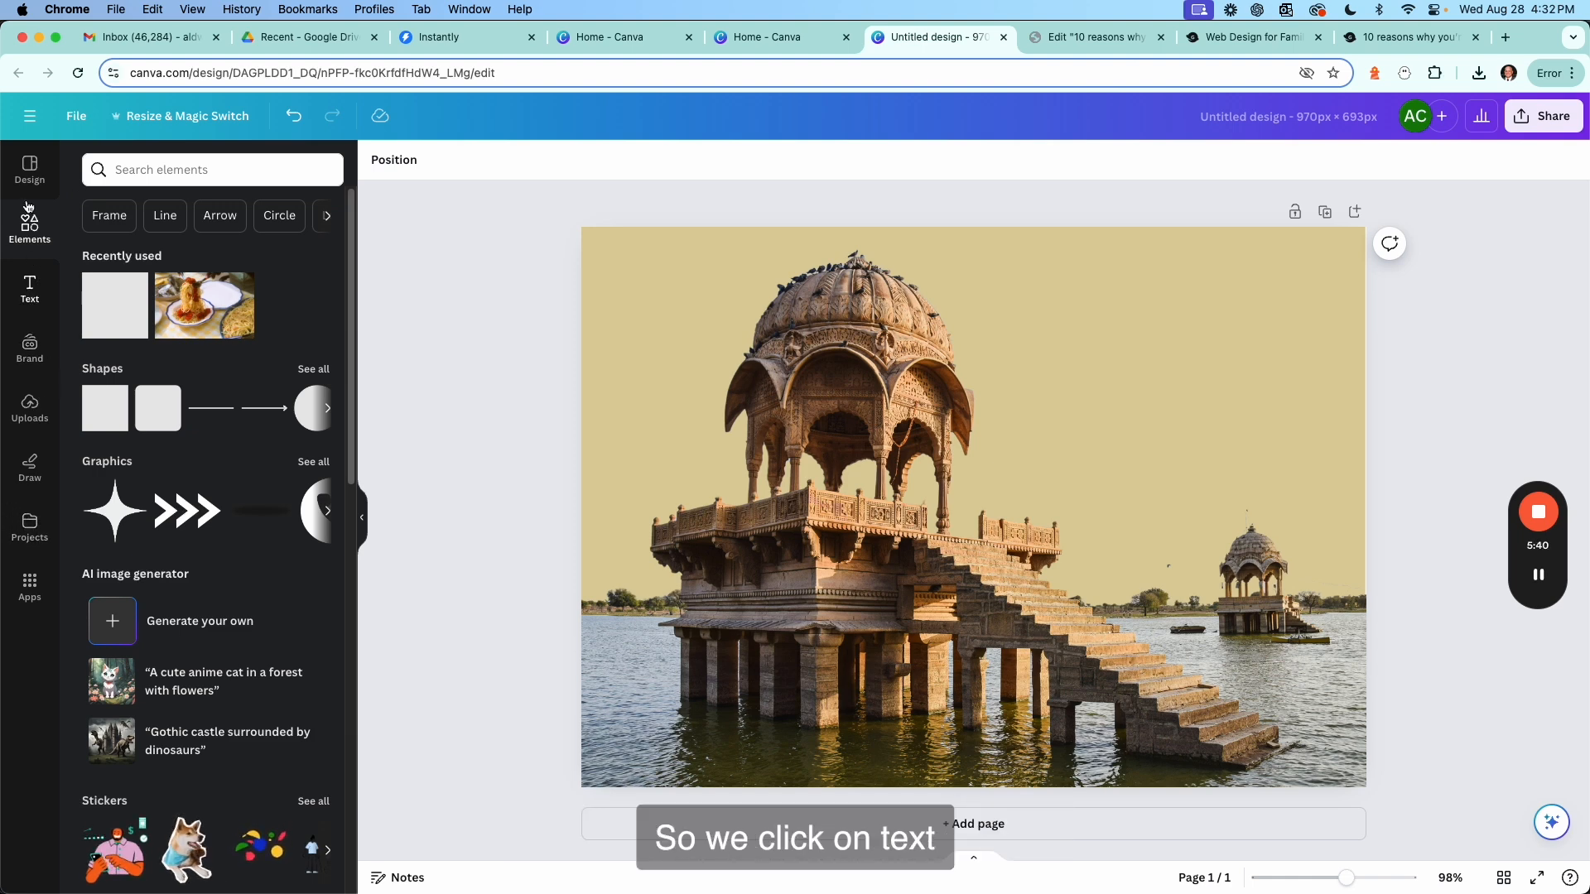
left_click(30, 292)
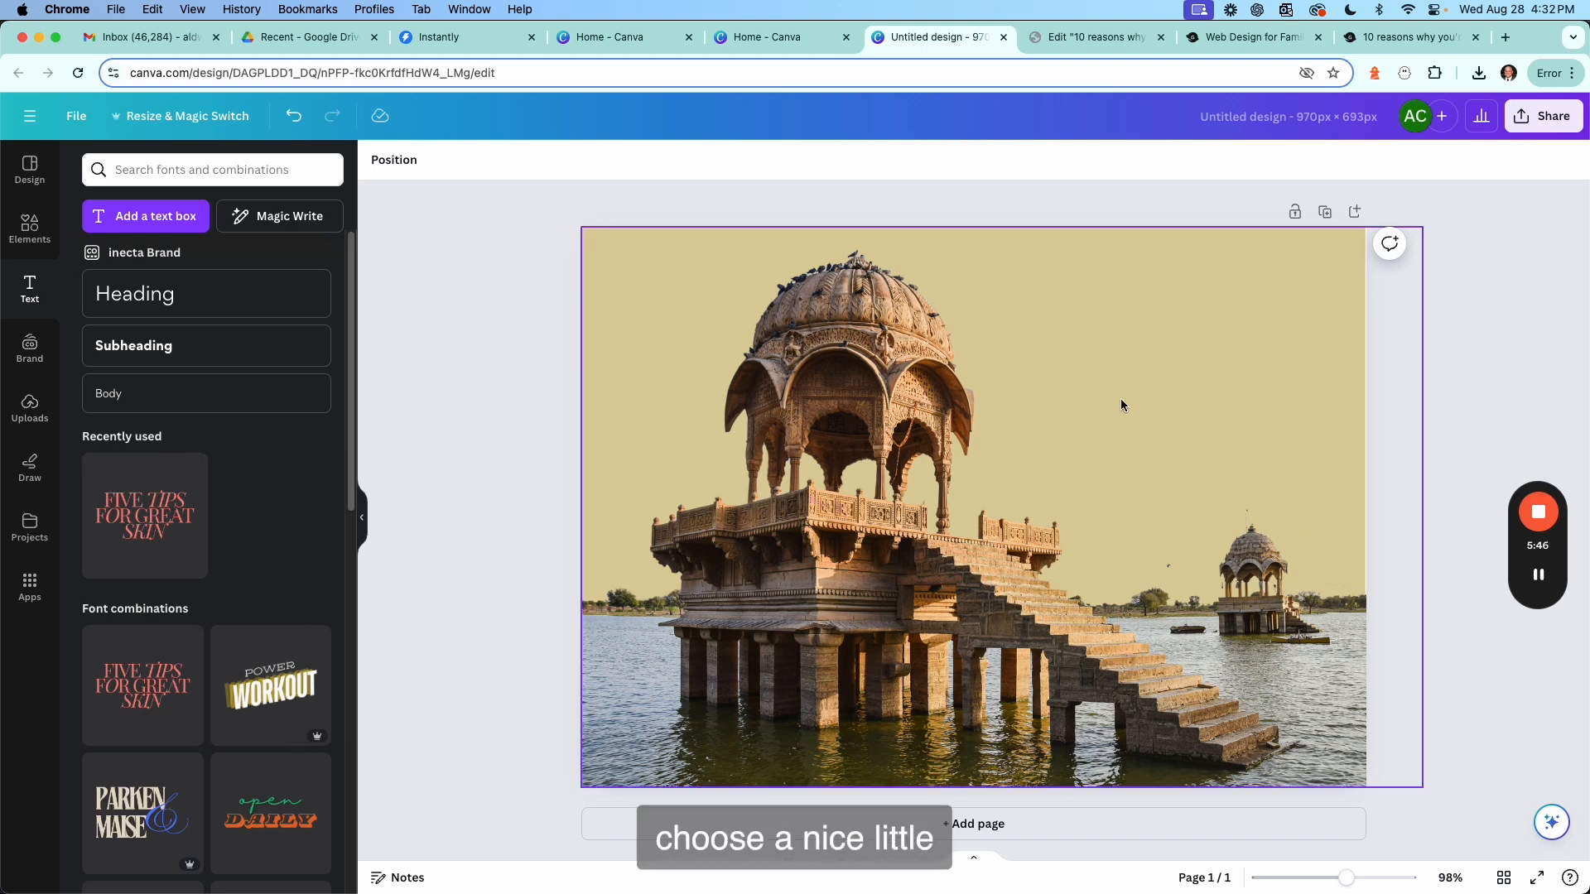
scroll(225, 595, "down", 10)
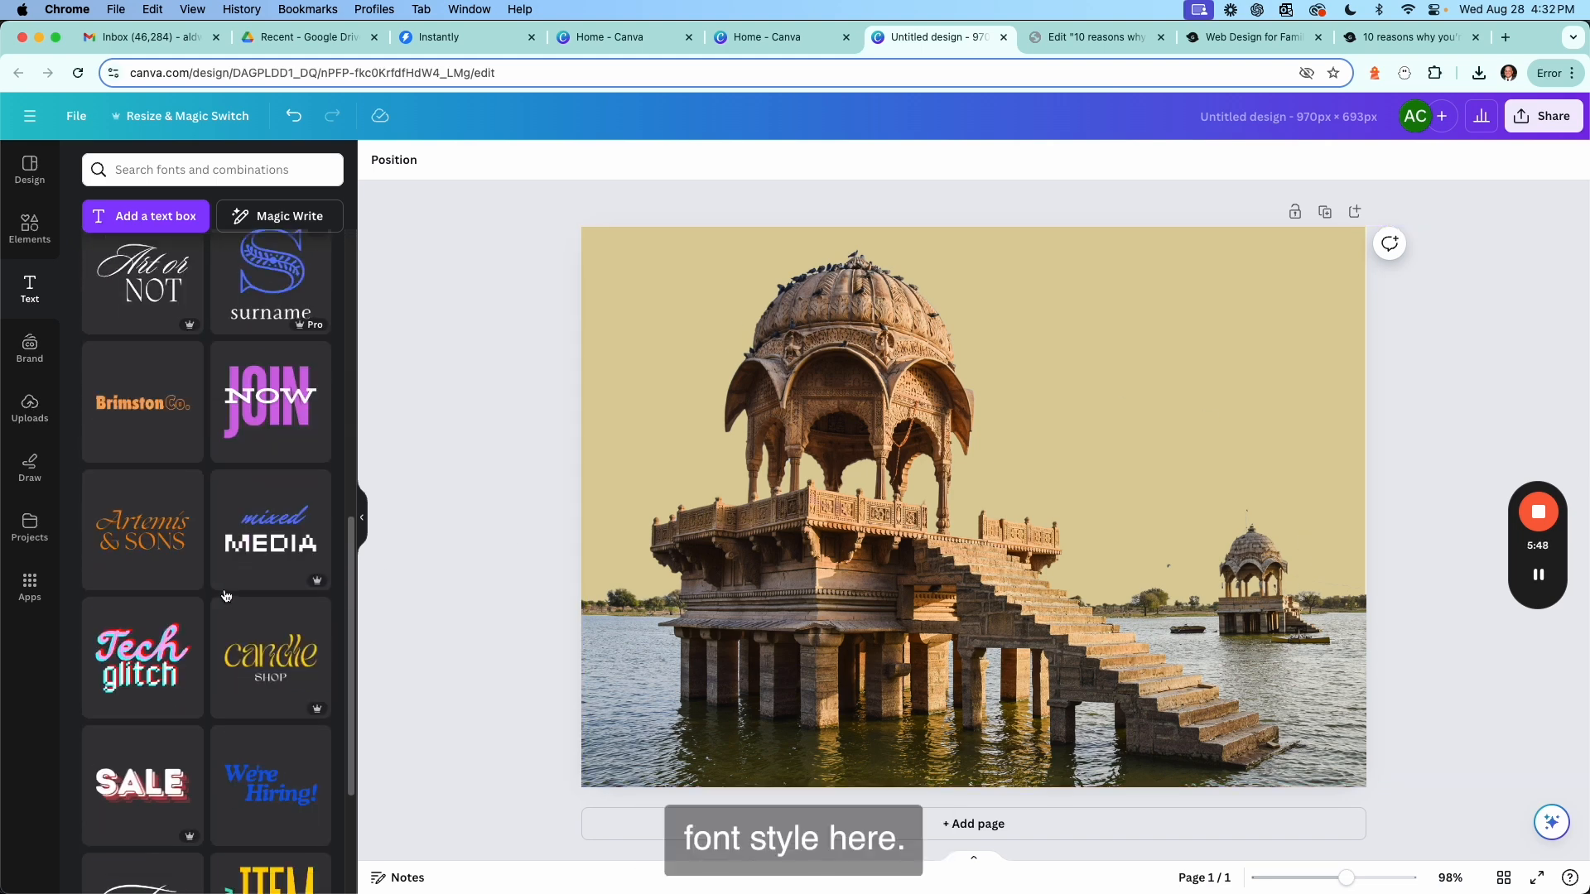
scroll(225, 595, "down", 7)
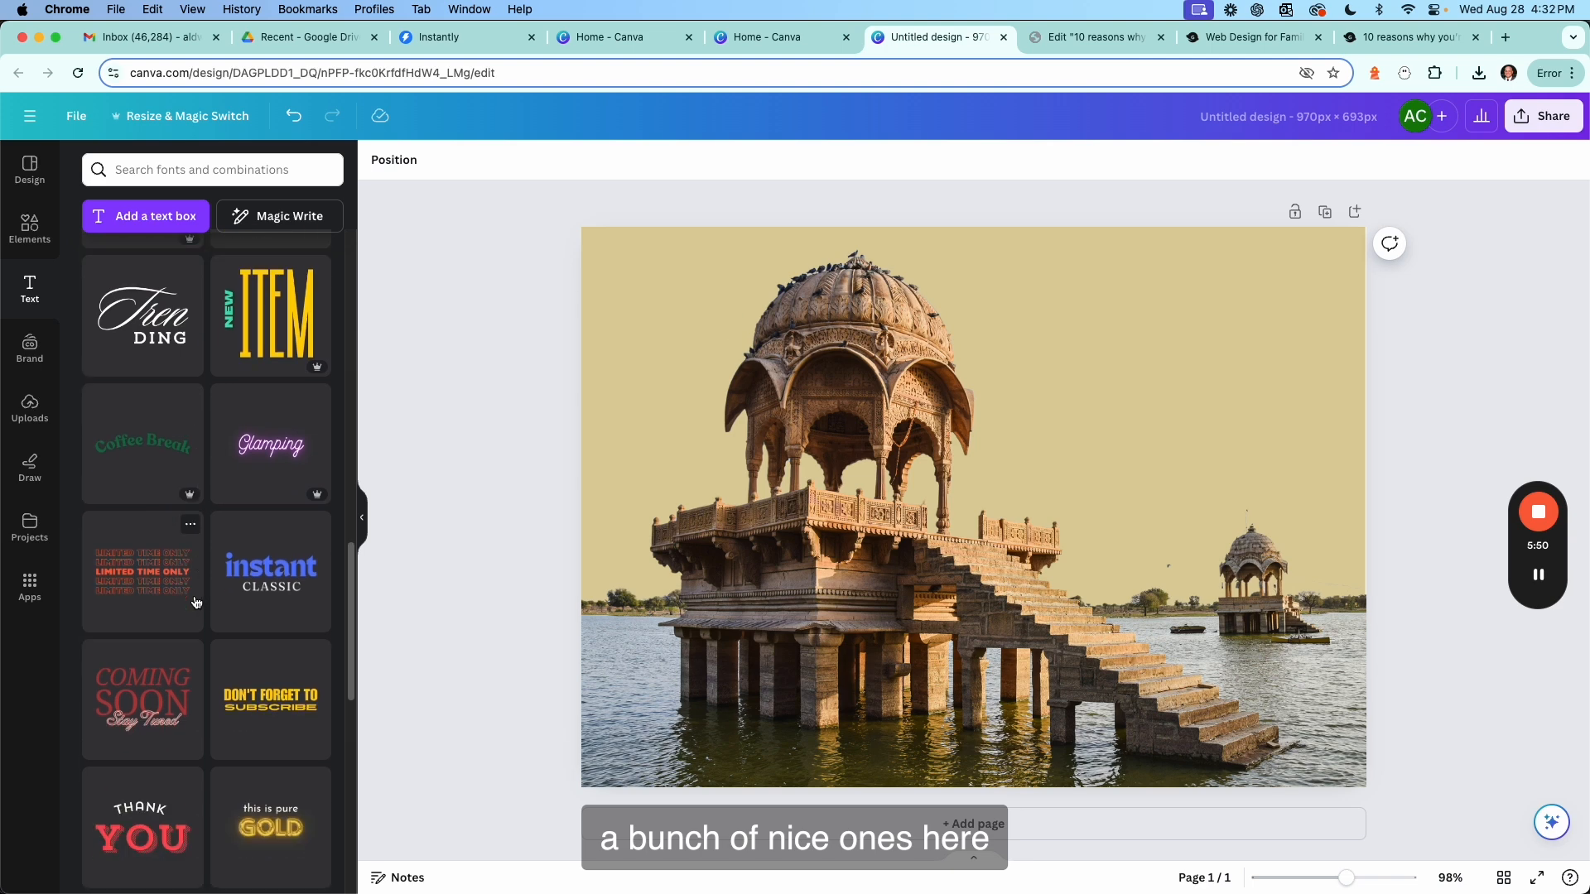
scroll(203, 621, "down", 5)
scroll(226, 606, "down", 5)
scroll(225, 606, "up", 20)
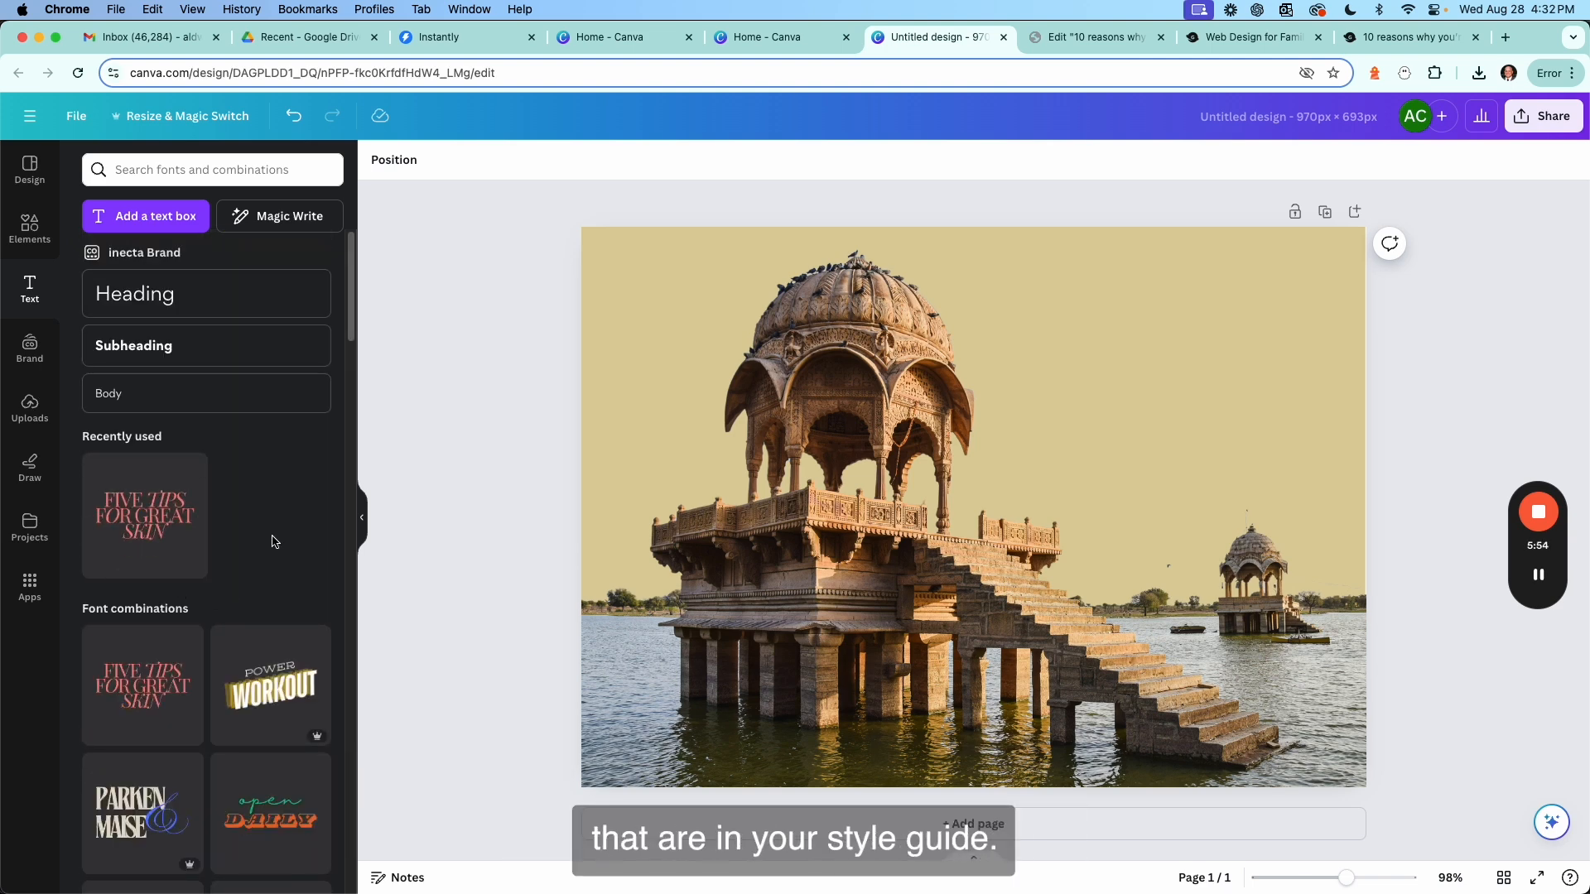
left_click(143, 295)
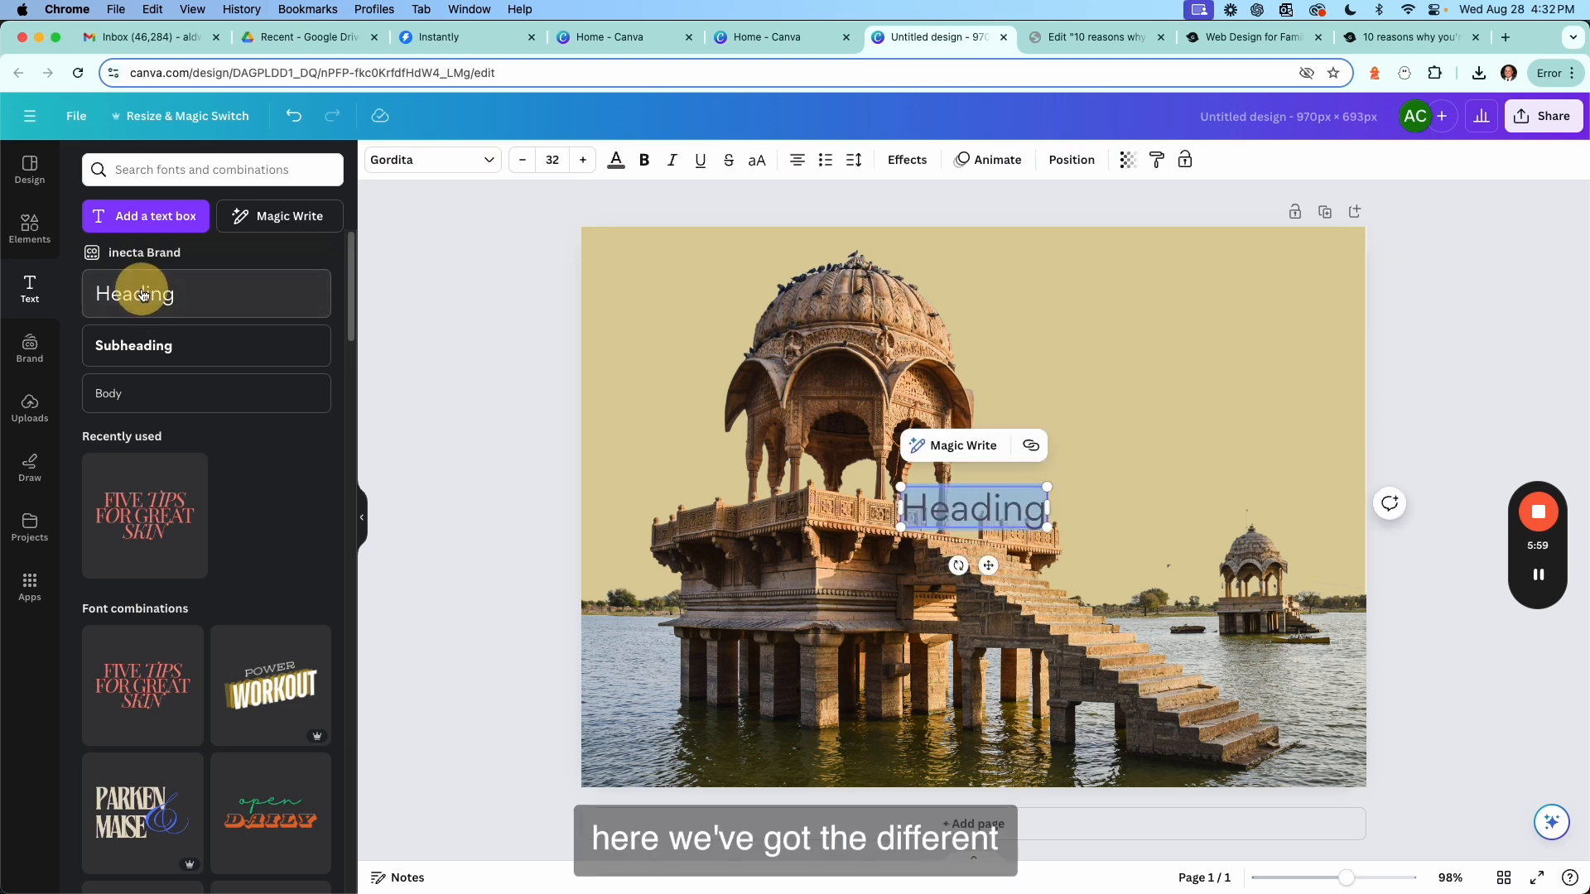
left_click(169, 362)
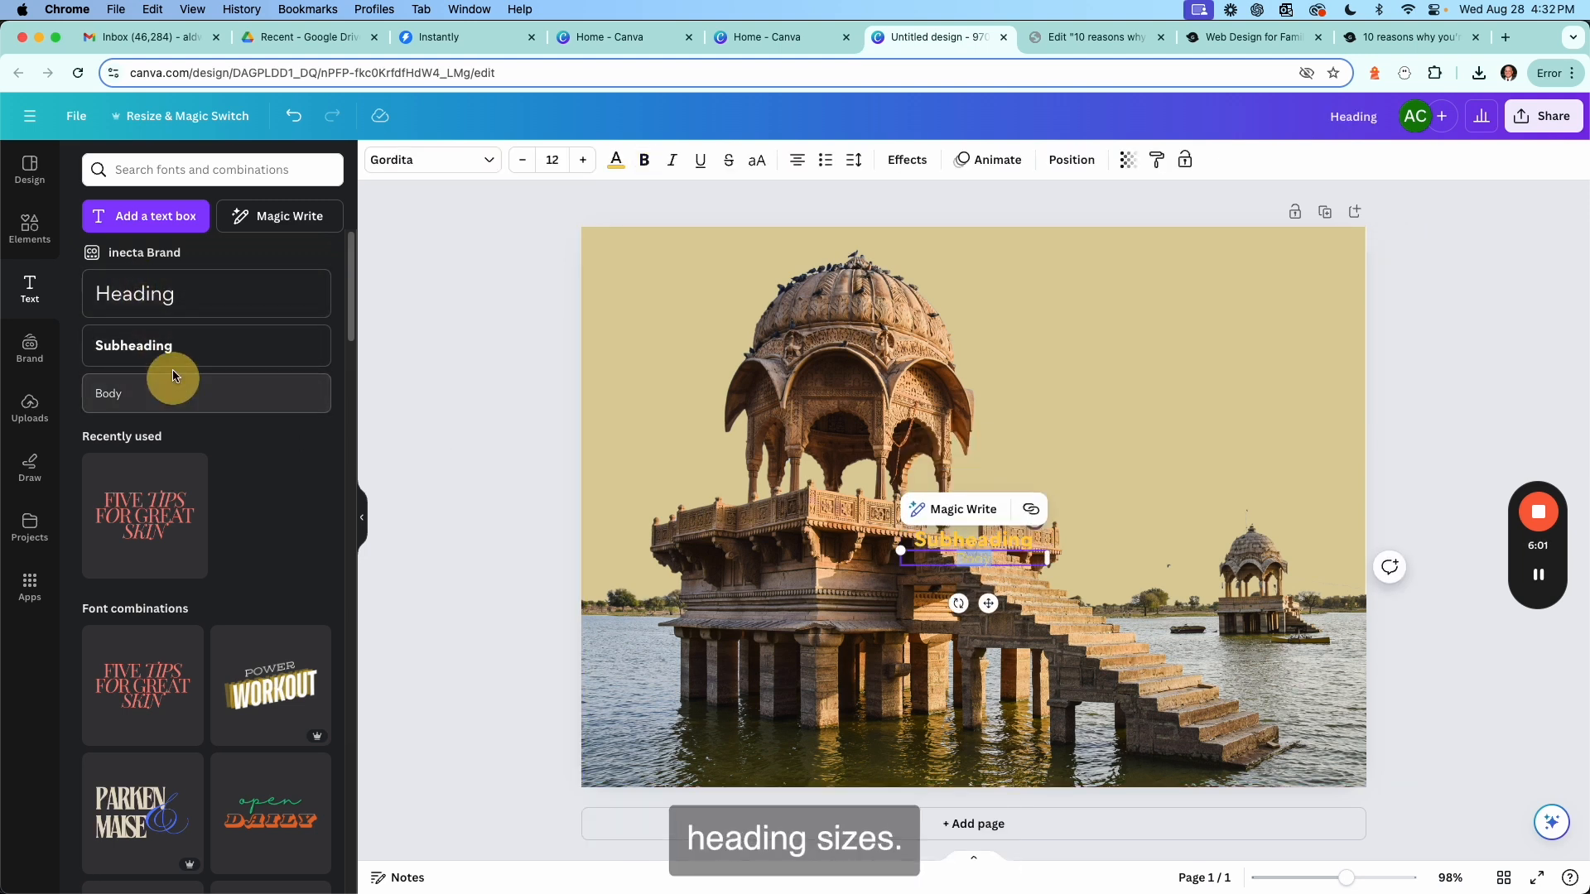
left_click(218, 304)
key("BackSpace")
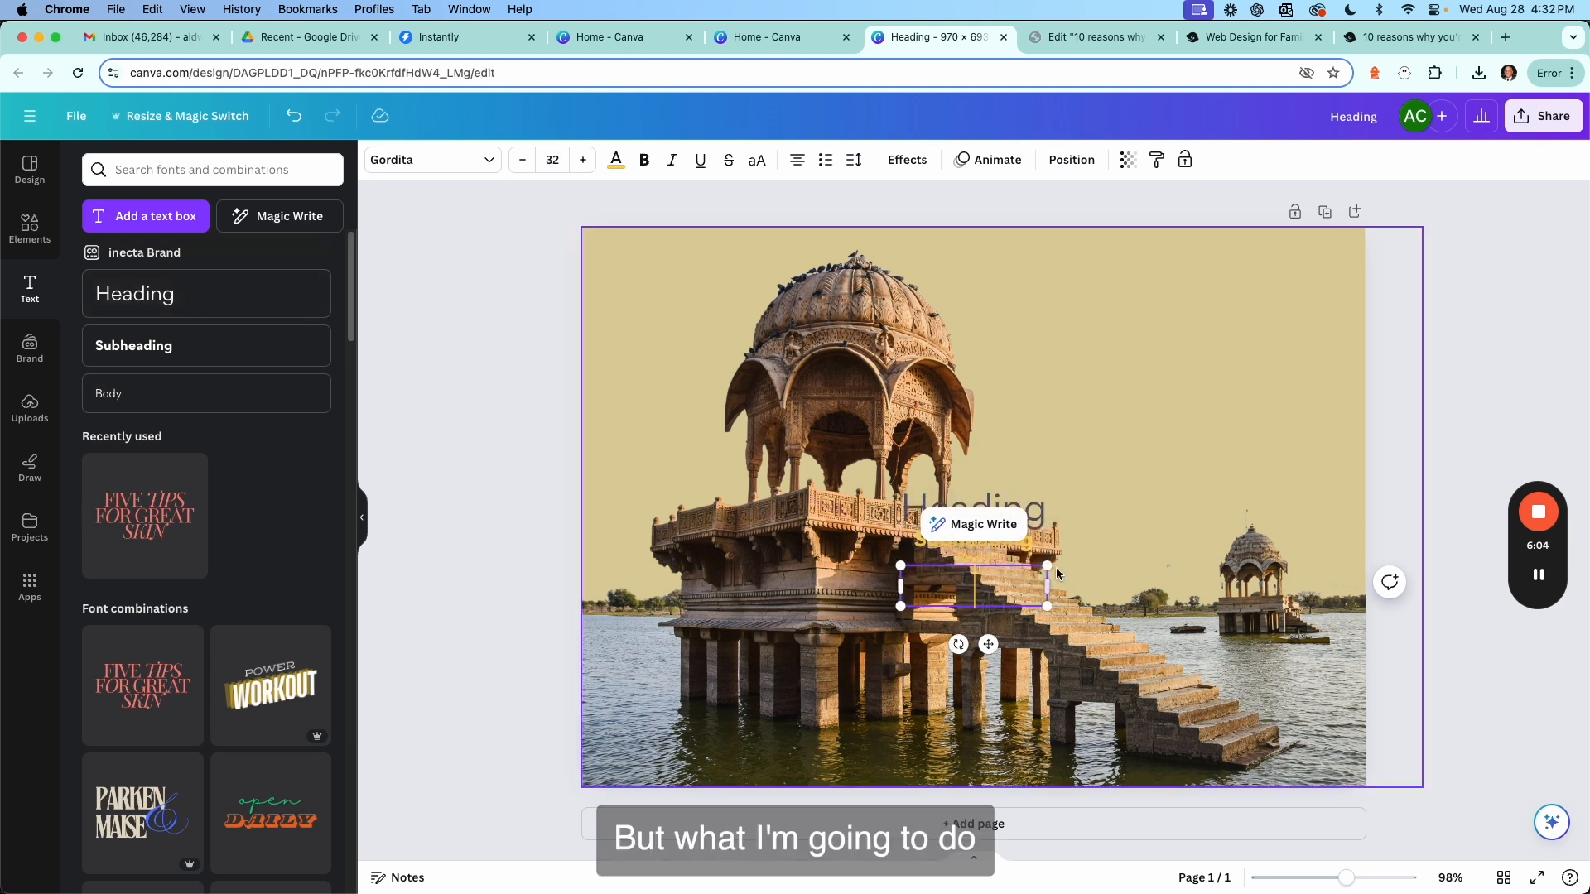
left_click(1040, 498)
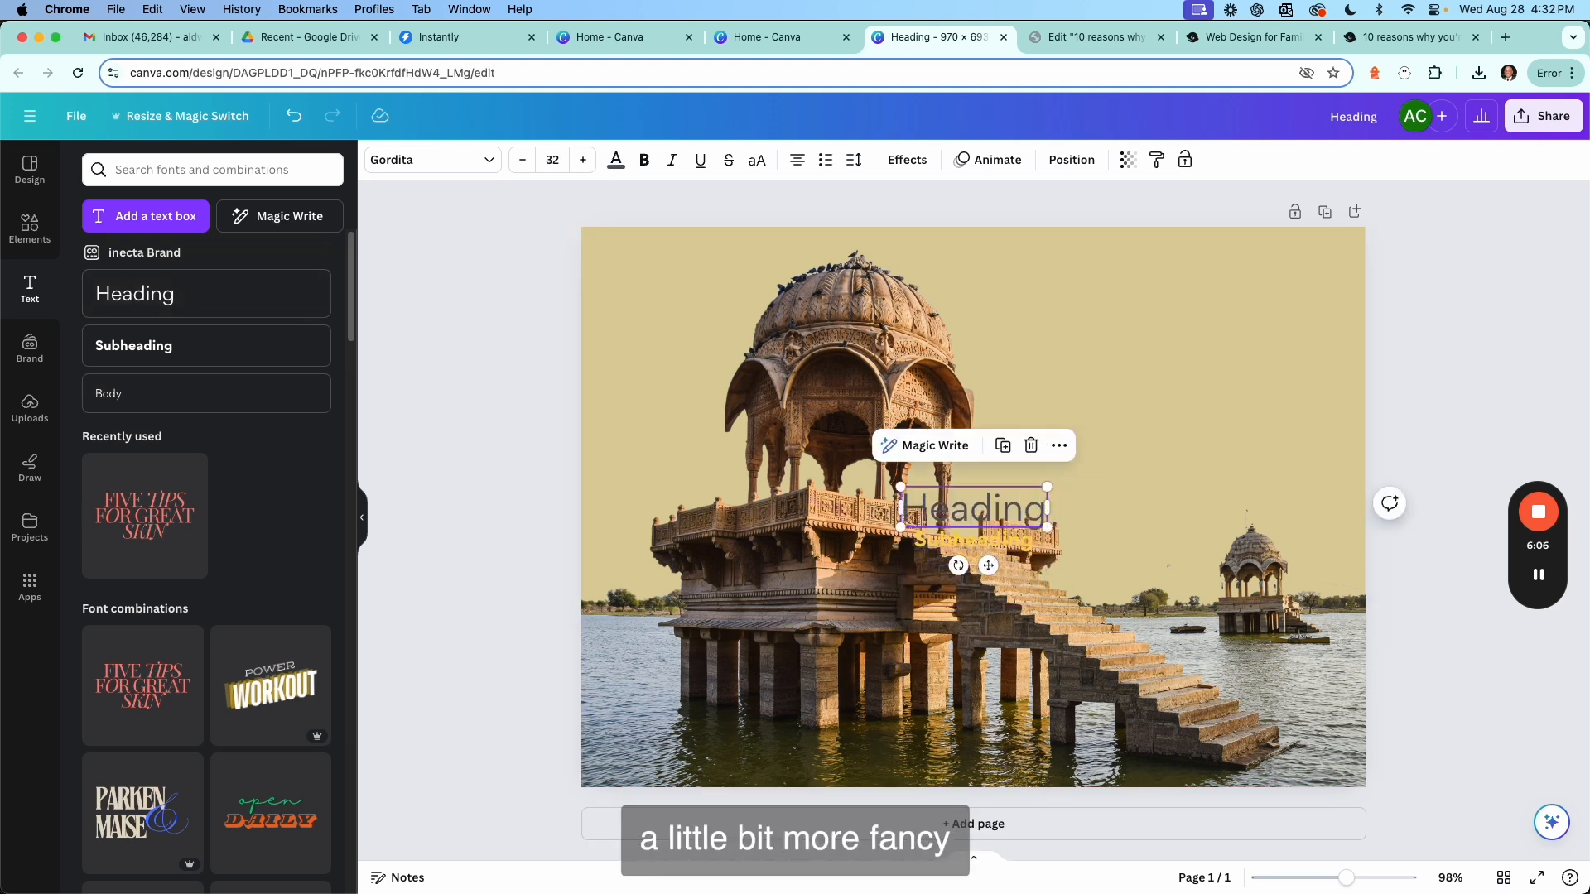
key("BackSpace")
left_click(992, 535)
key("BackSpace")
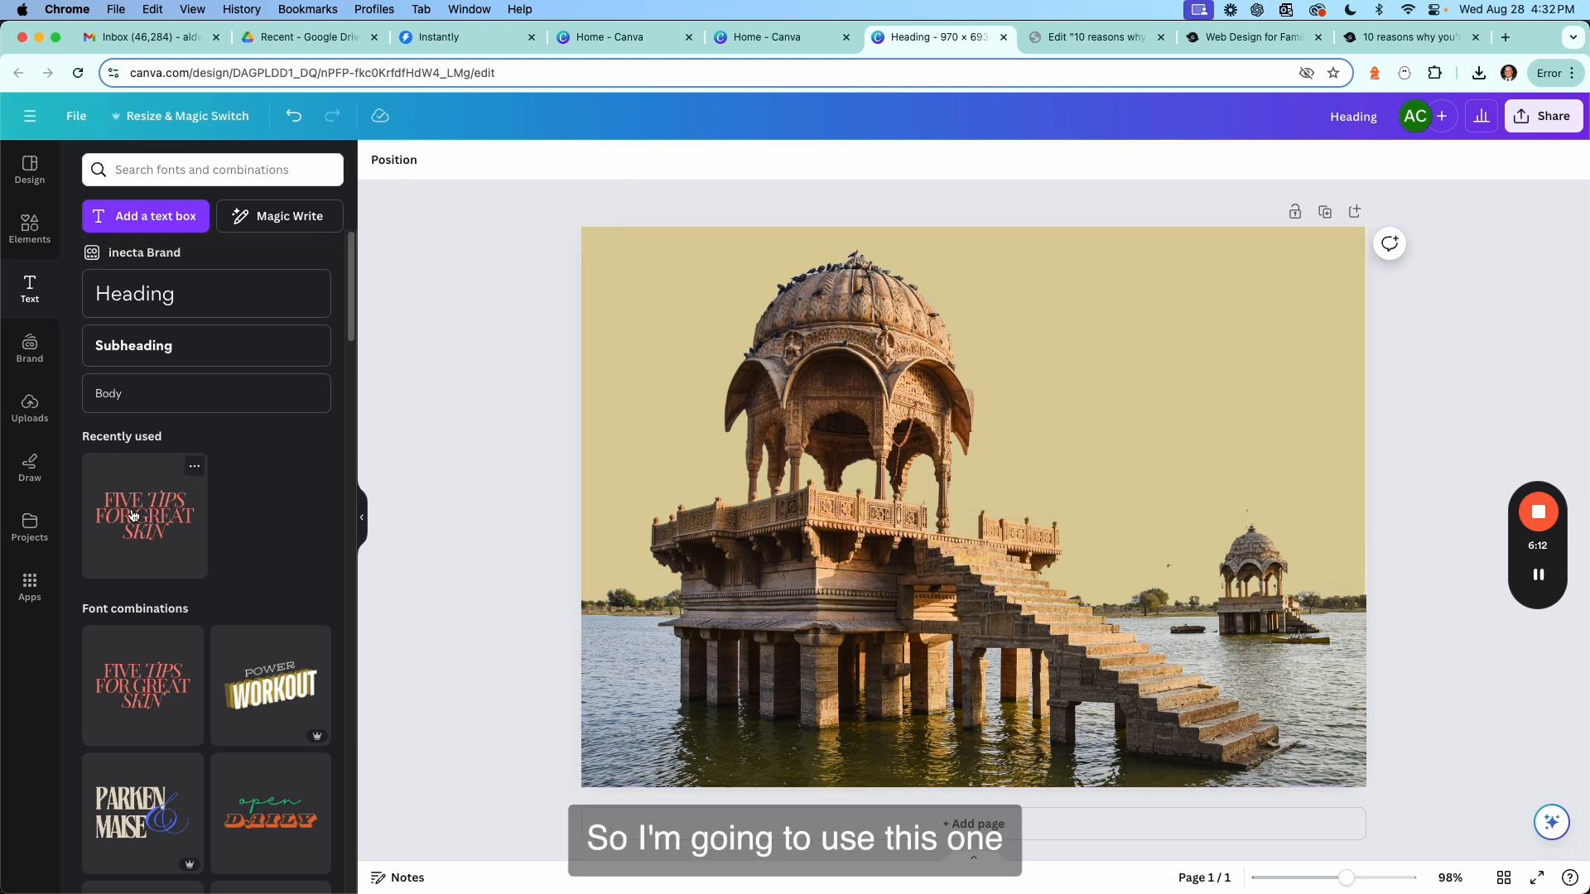
Add the recently used 'FIVE TIPS FOR GREAT SKIN' text combination onto the page.
left_click_drag(146, 528, 955, 356)
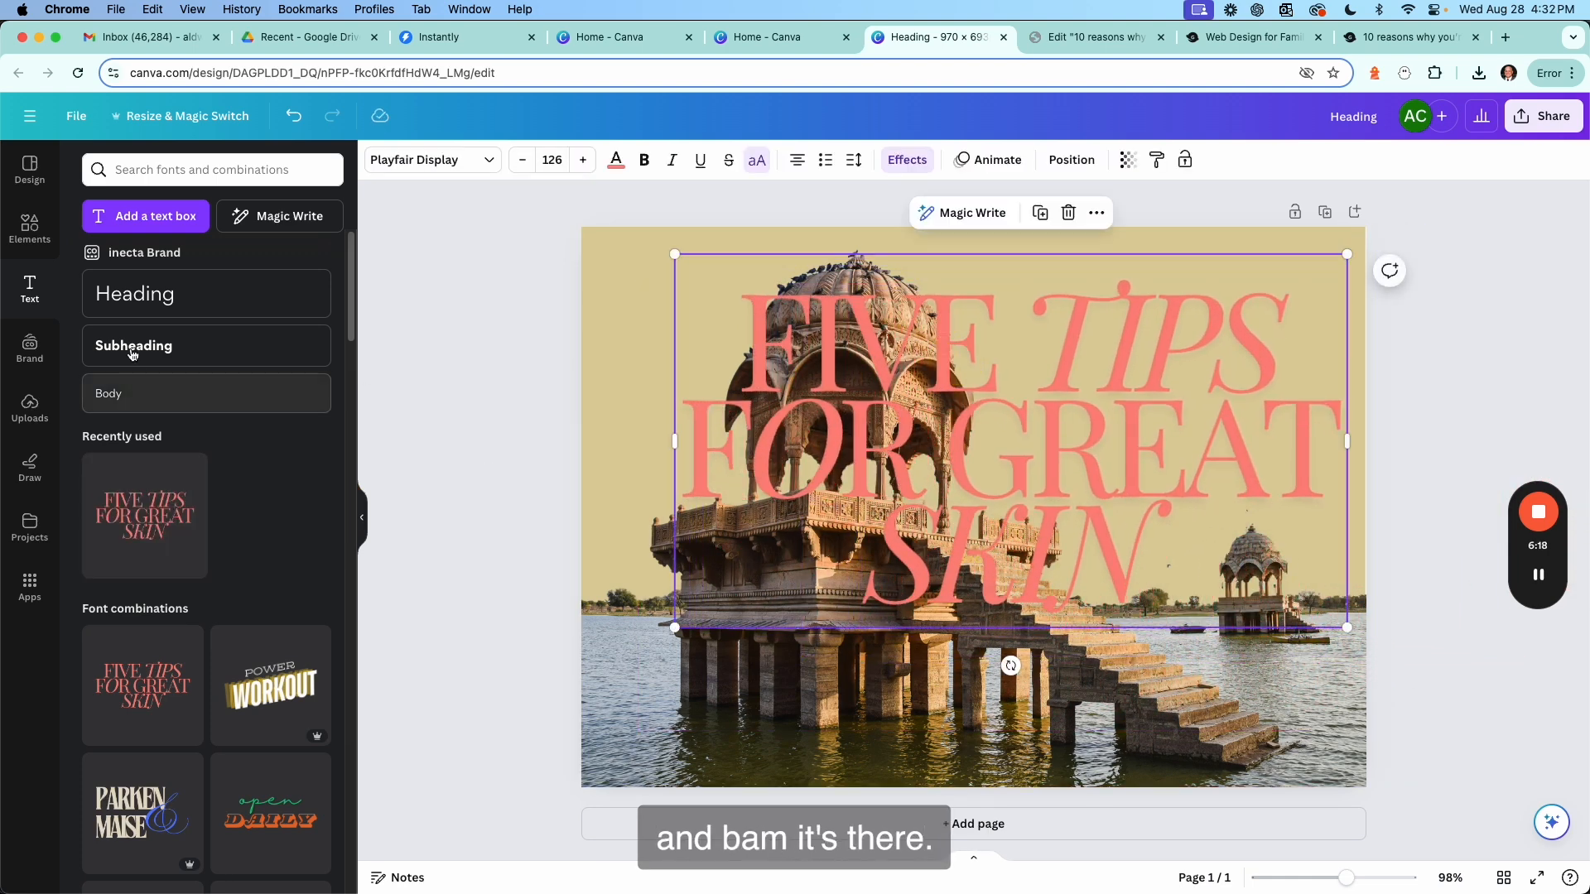
Change the headline text colour to the dark green brand colour and scale the text box down to about 70 pt.
left_click(617, 166)
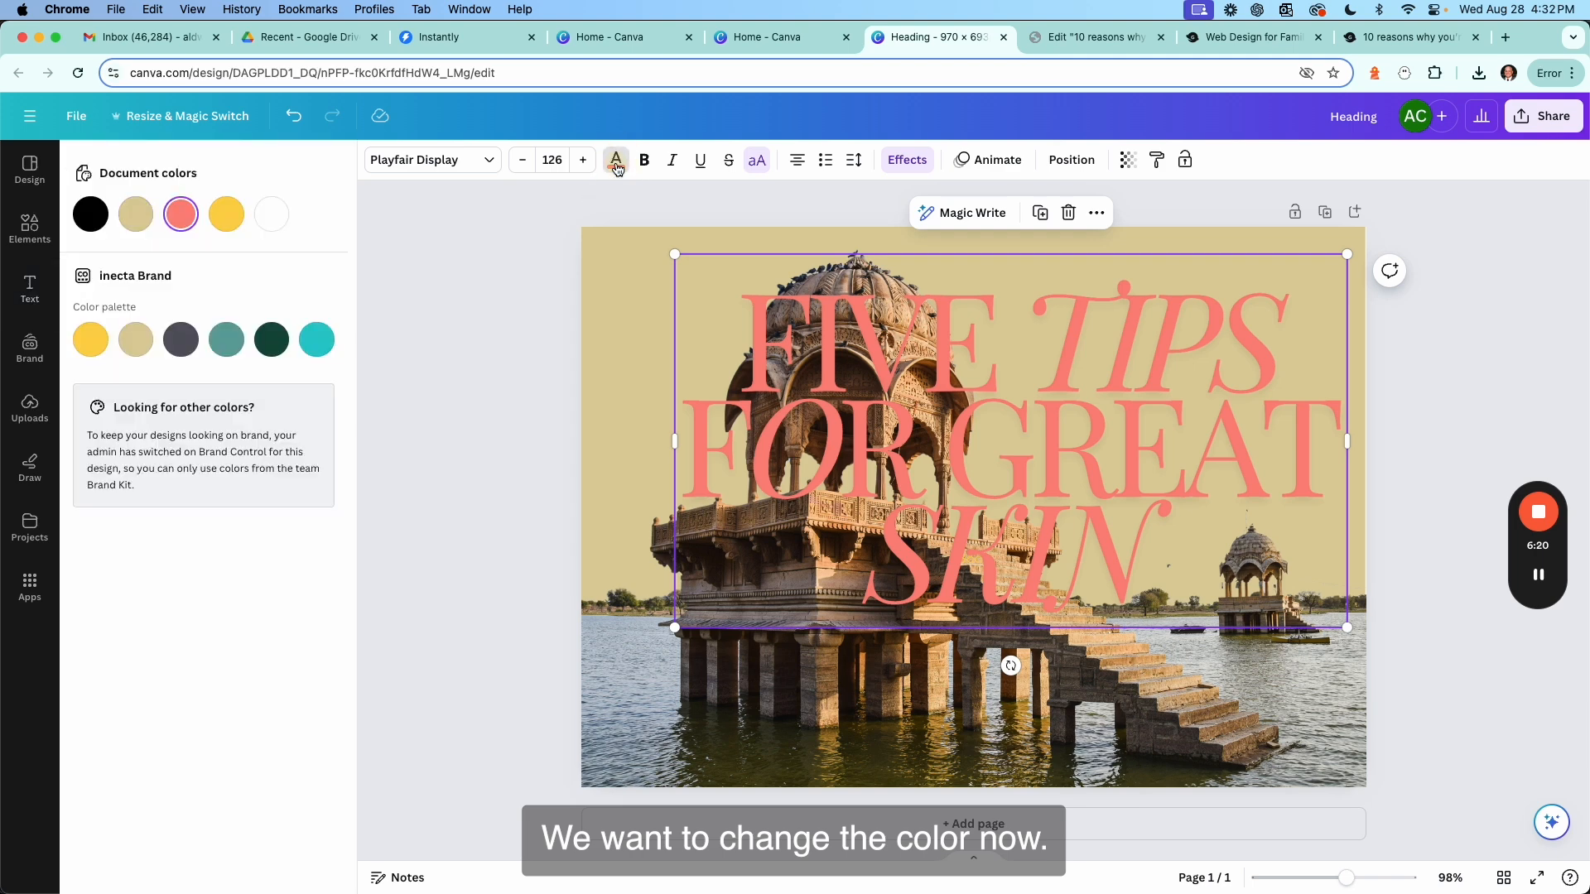
left_click(272, 339)
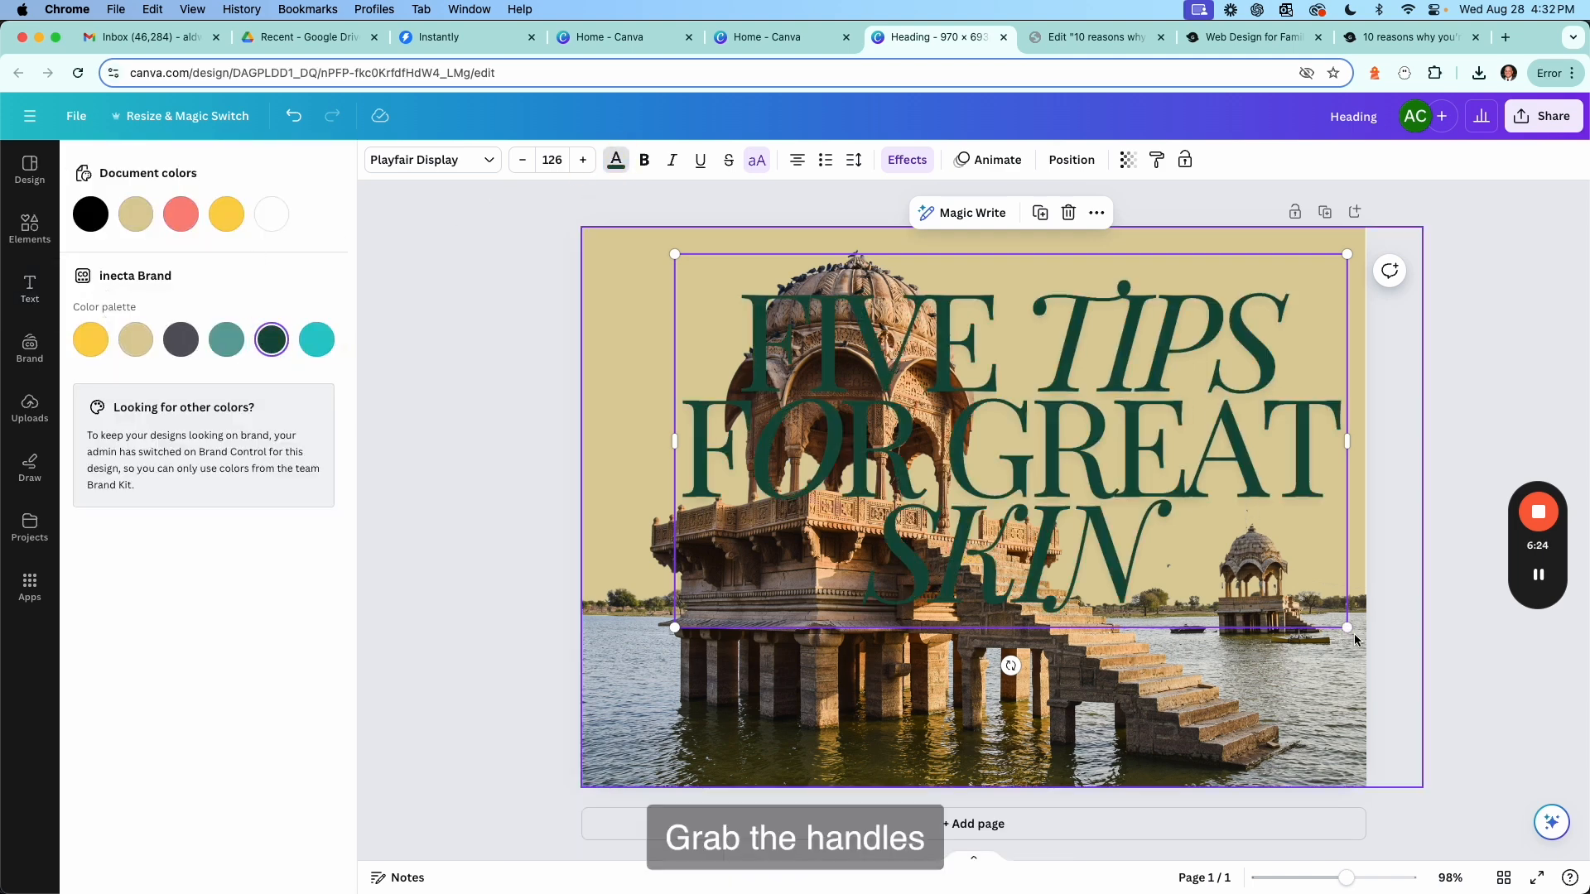
left_click_drag(1347, 628, 1060, 422)
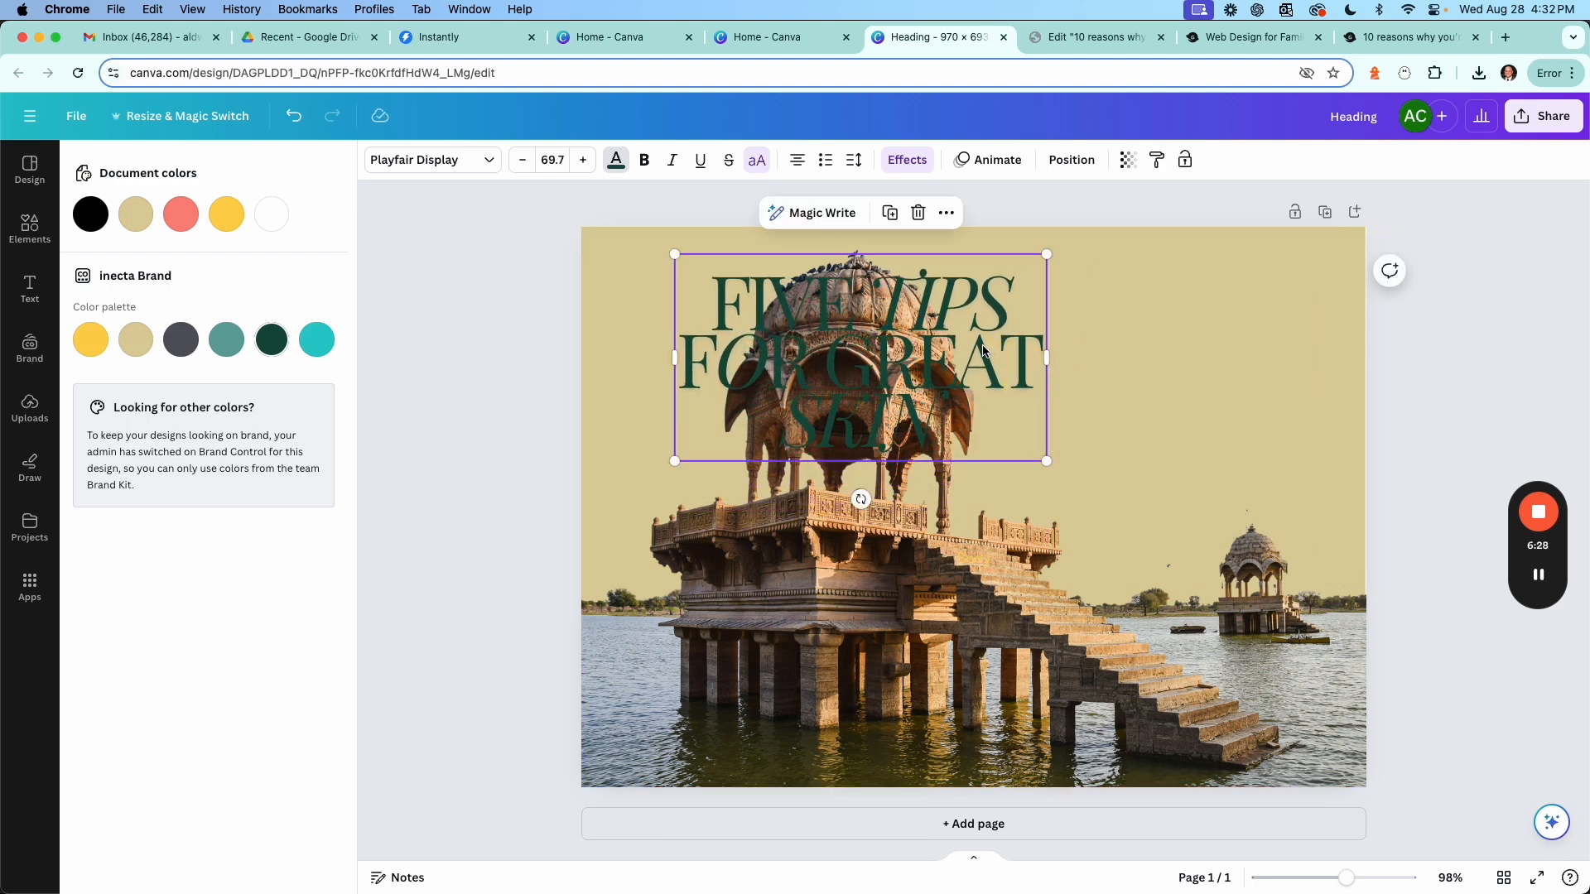
Move the headline into the beige area at the page's upper right and shrink it slightly to about 63 pt.
left_click_drag(982, 348, 1284, 377)
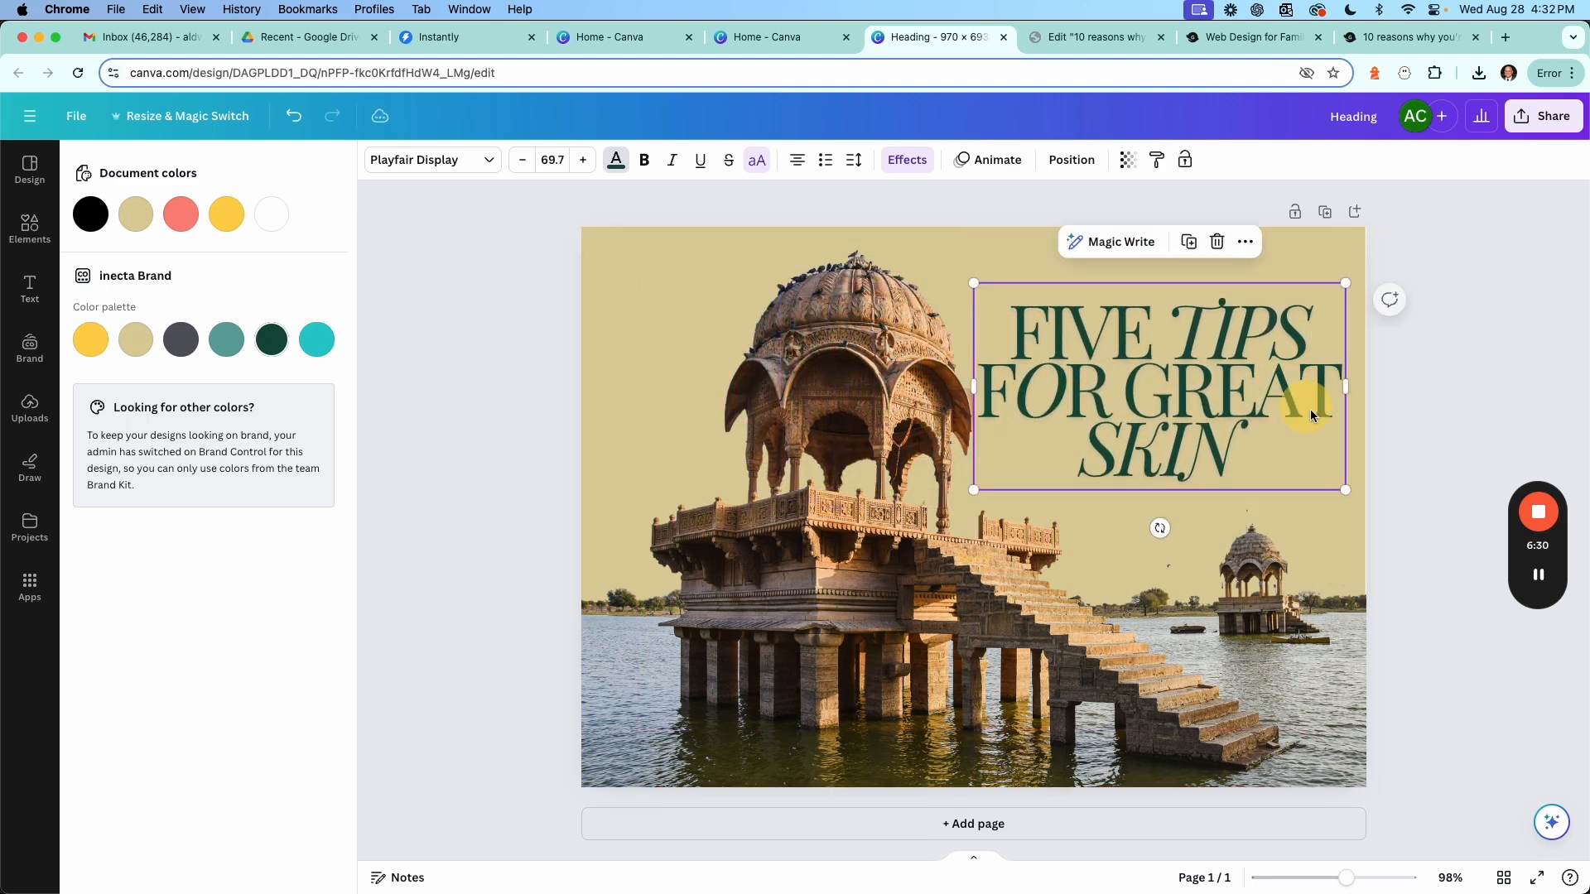
left_click_drag(1344, 490, 1307, 473)
key("Escape")
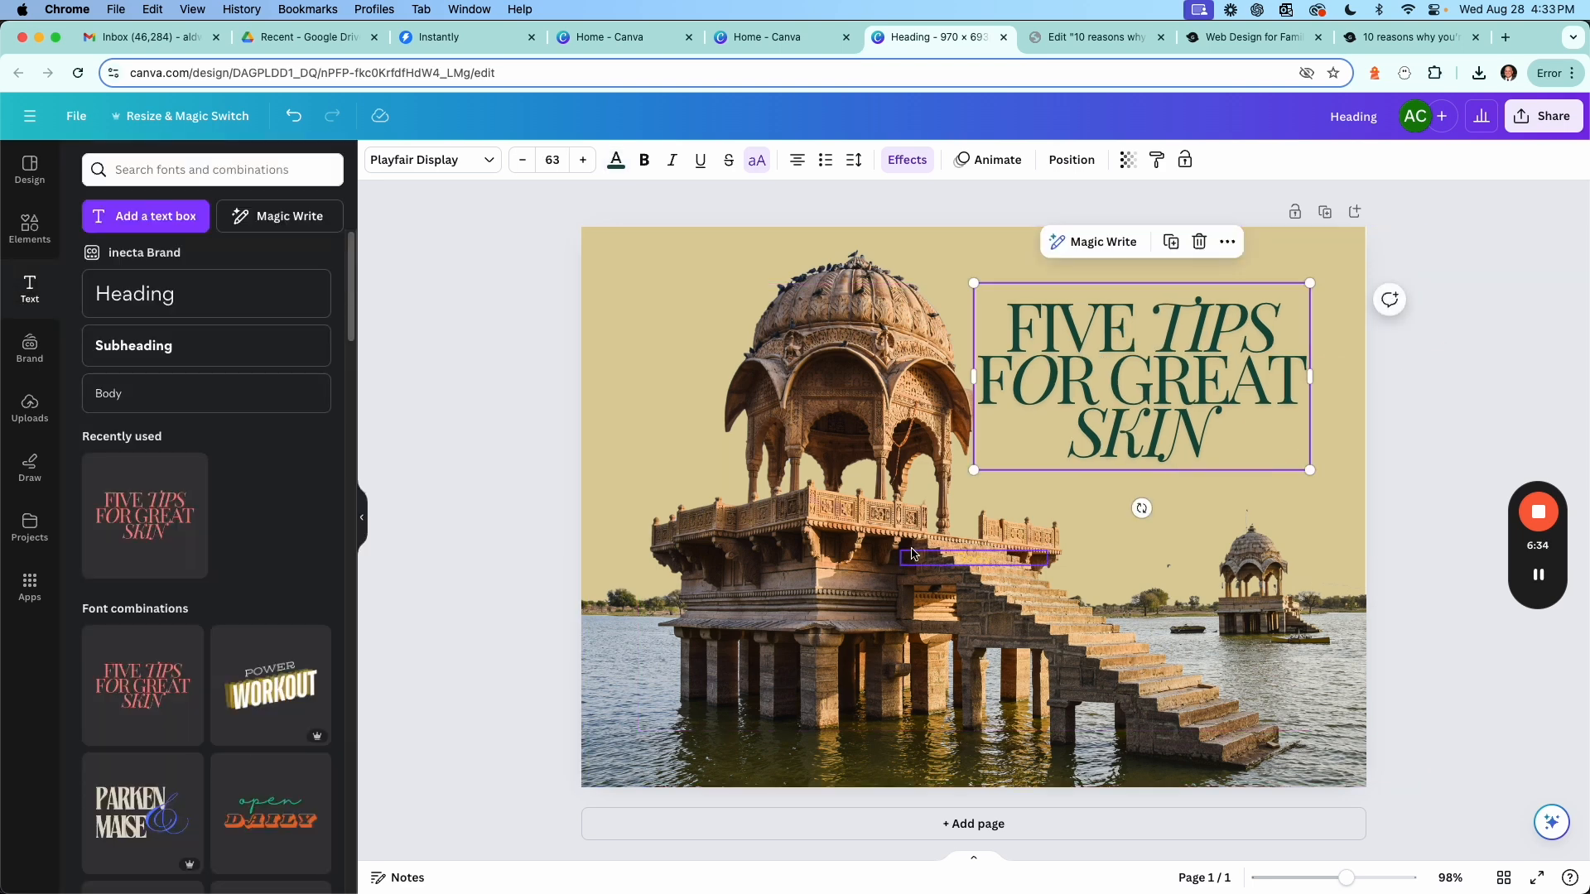
Shift the cut-out photo slightly to the left on the page.
left_click(853, 543)
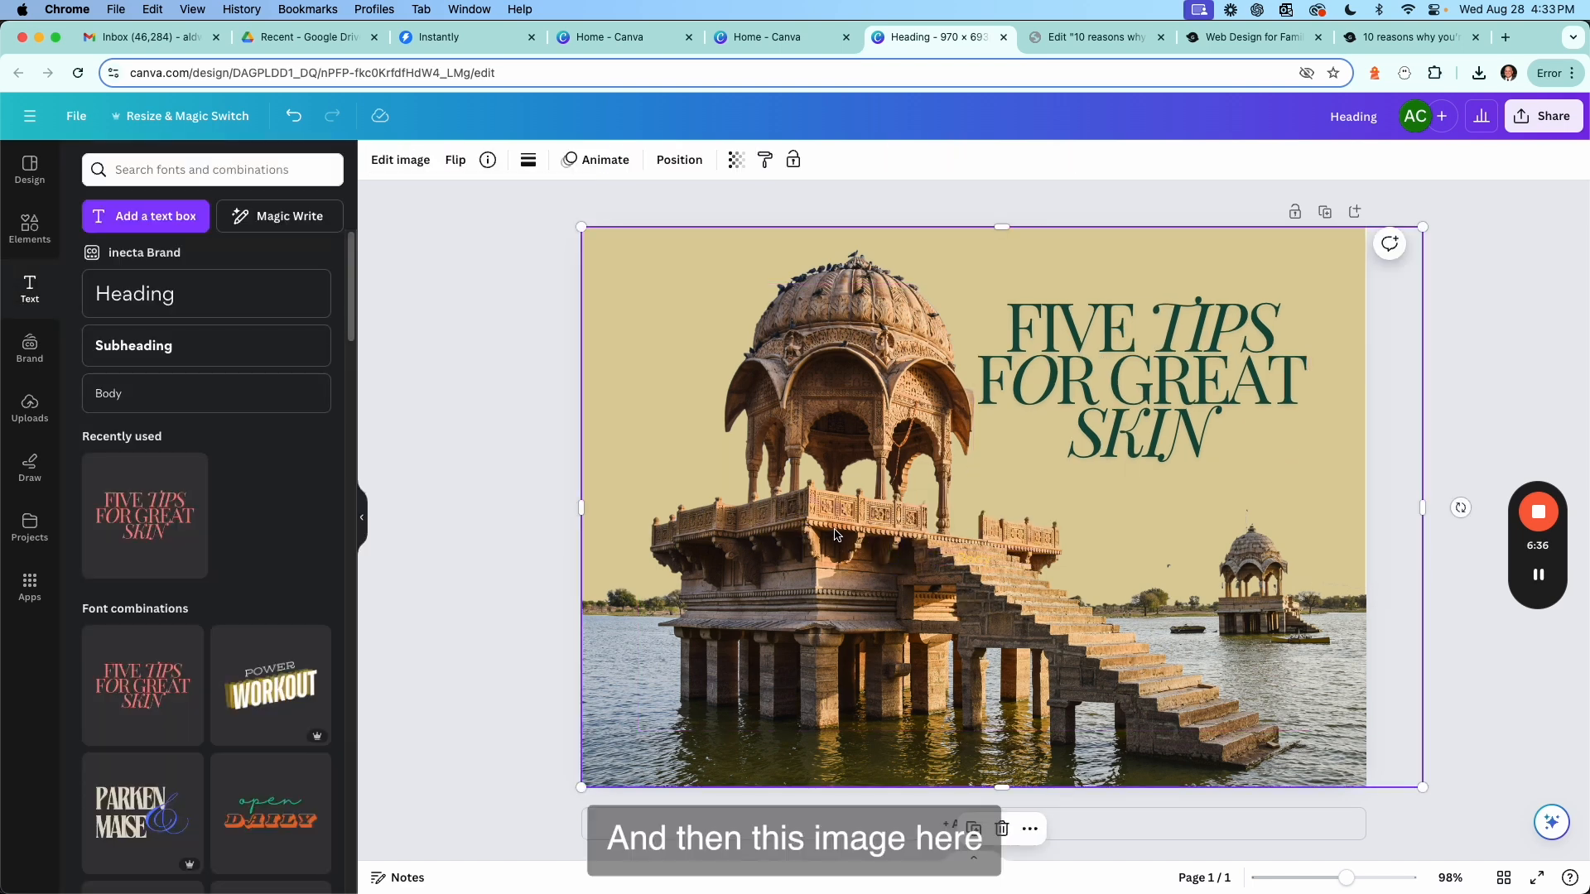
left_click_drag(834, 534, 779, 540)
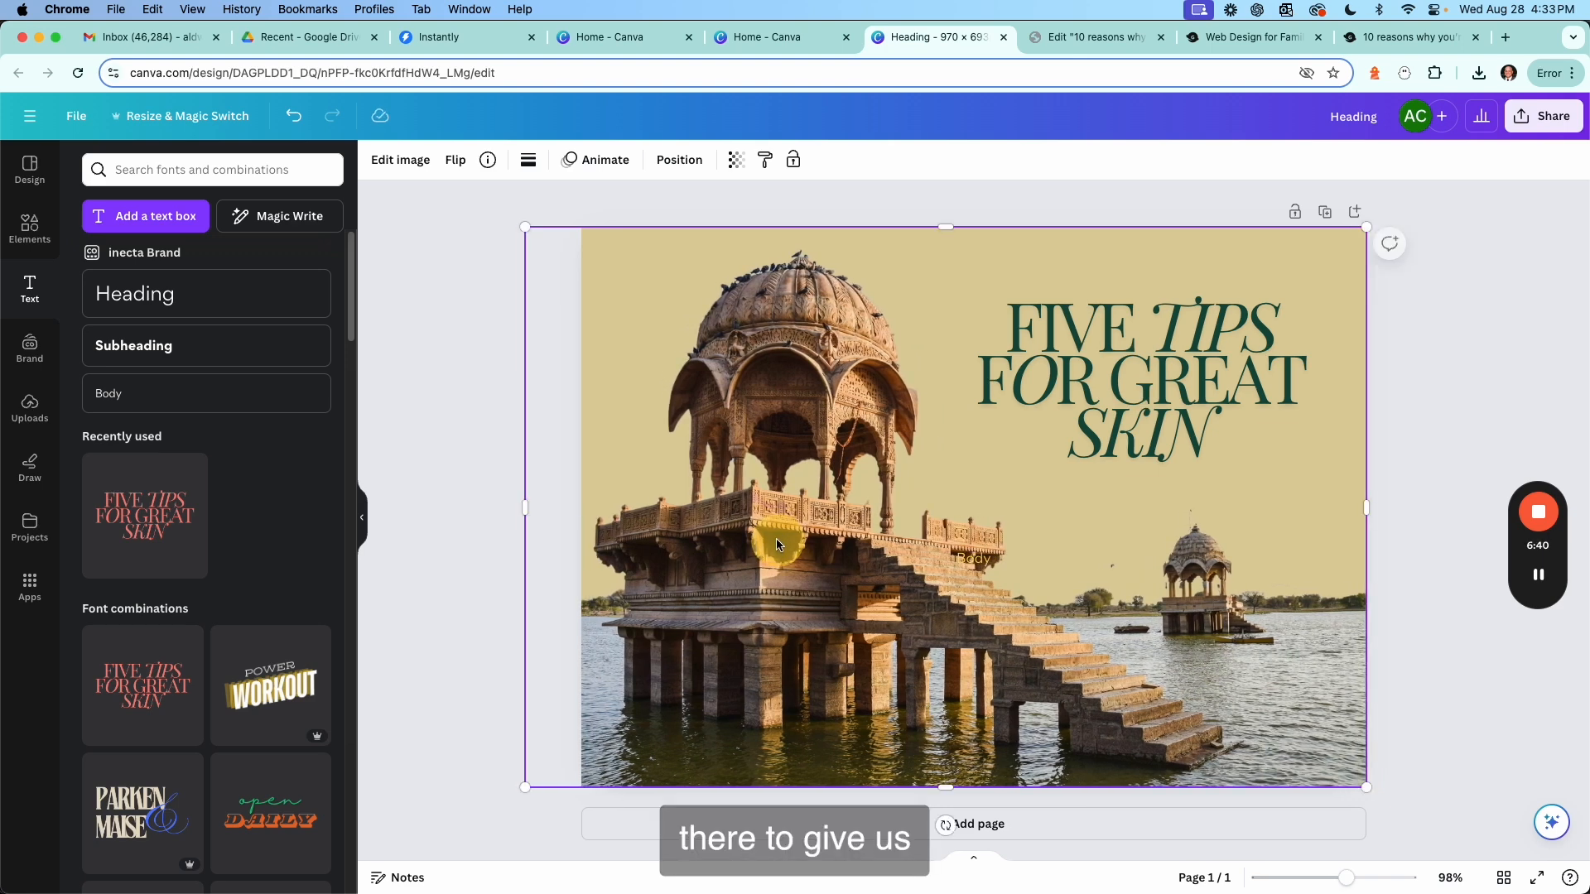
Nudge the headline text box slightly down and to the left.
left_click(1100, 396)
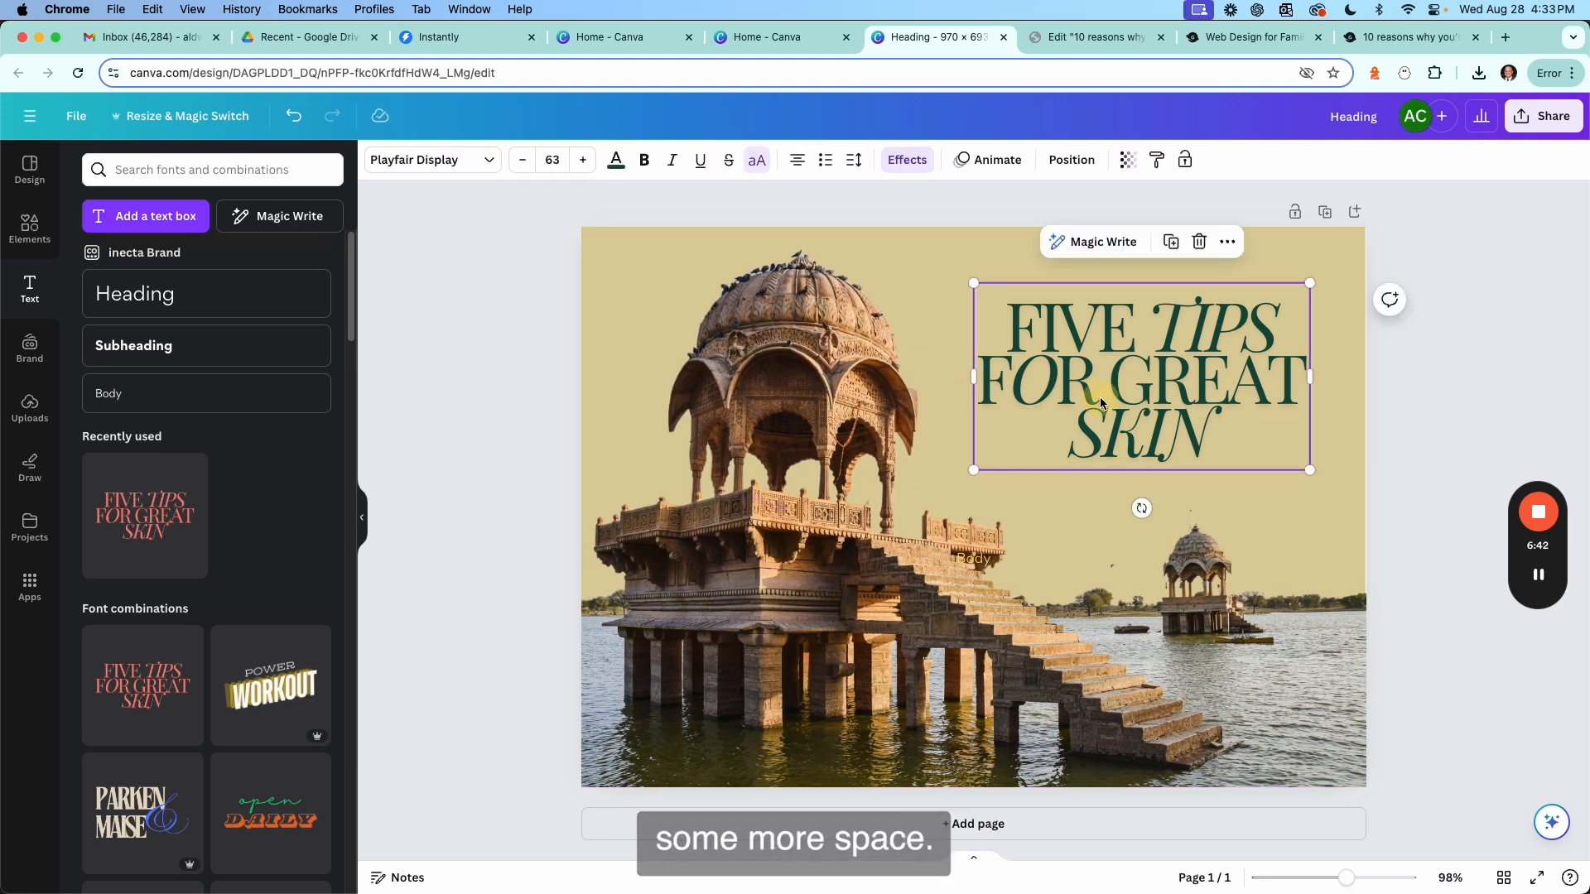
mouse_move(1146, 400)
left_mouse_down()
mouse_move(1120, 400)
mouse_move(1169, 414)
left_mouse_up()
left_click(1153, 385)
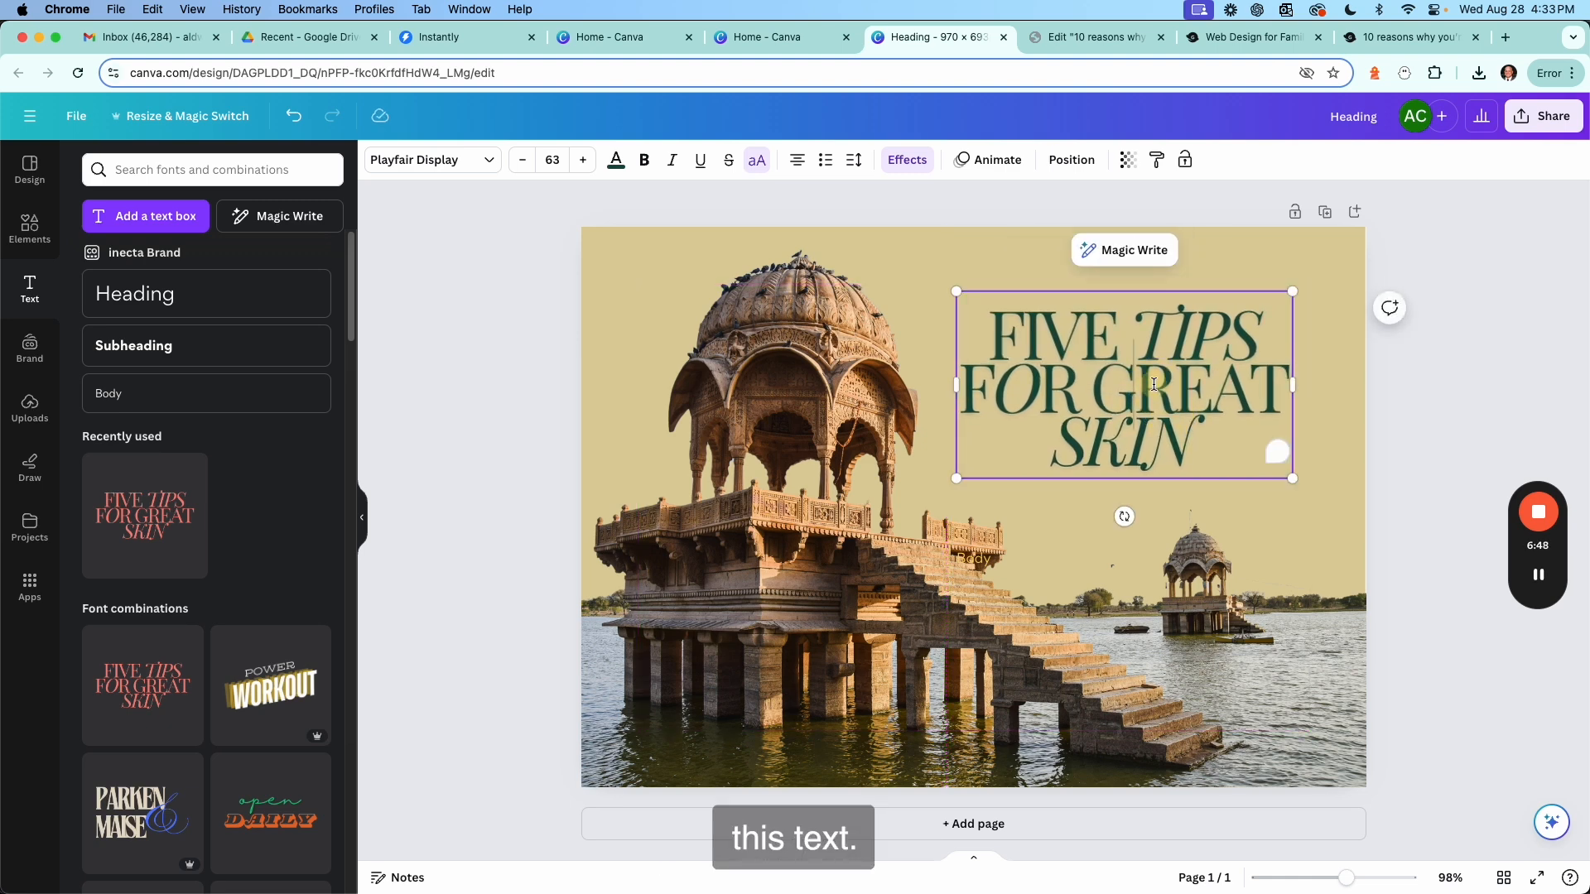
Replace the headline text with 'THE VOYAGE' and 'BEYOND' on a new line.
double_click(1052, 380)
left_click(1128, 435)
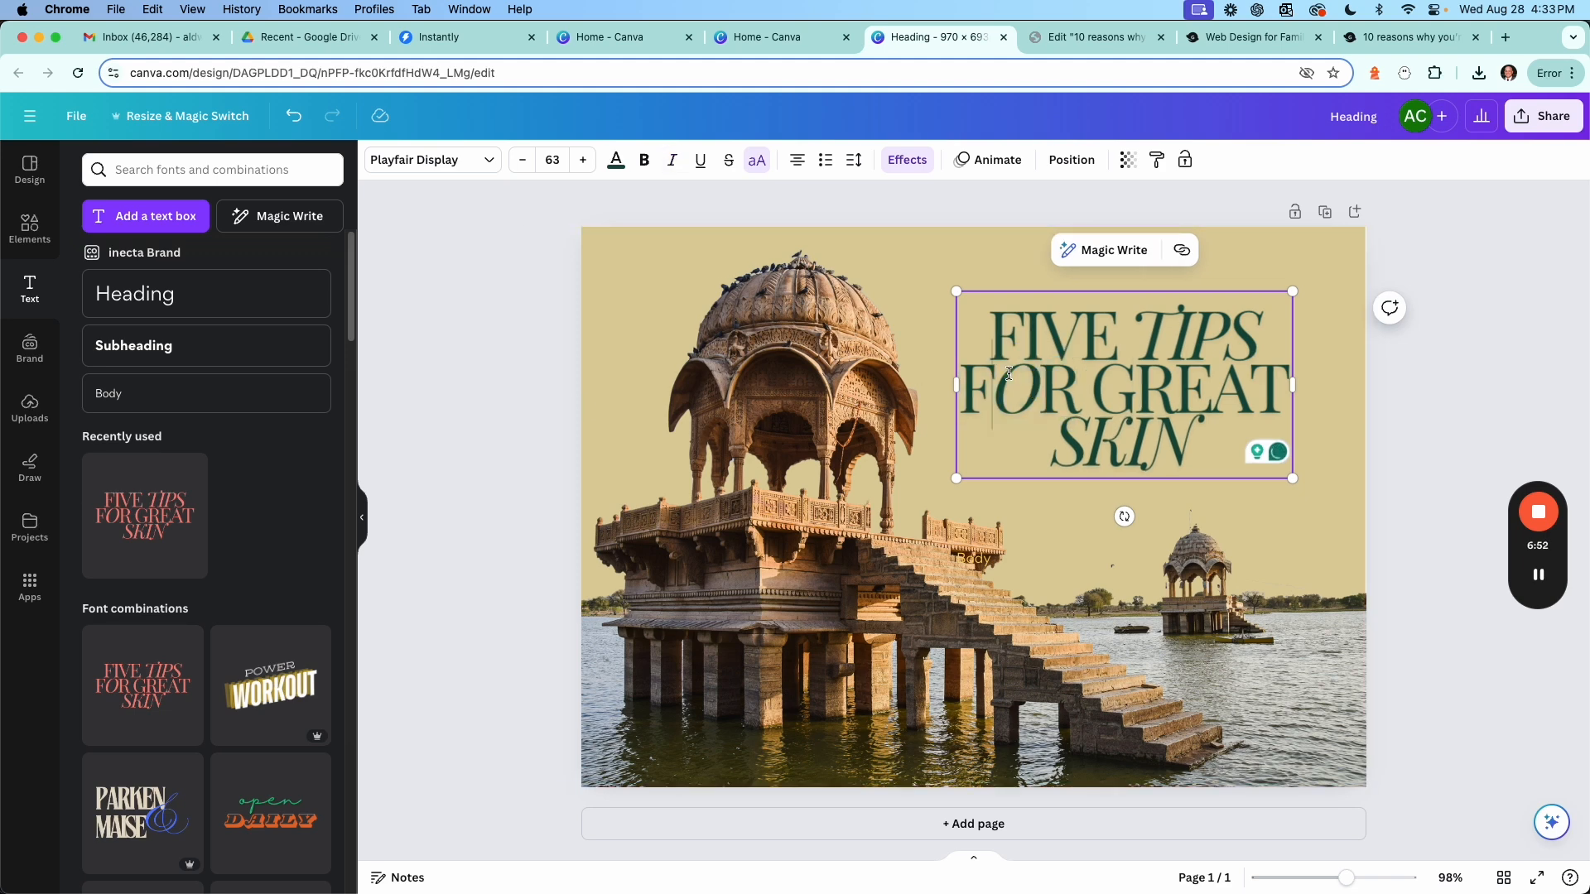
left_click_drag(1181, 441, 999, 330)
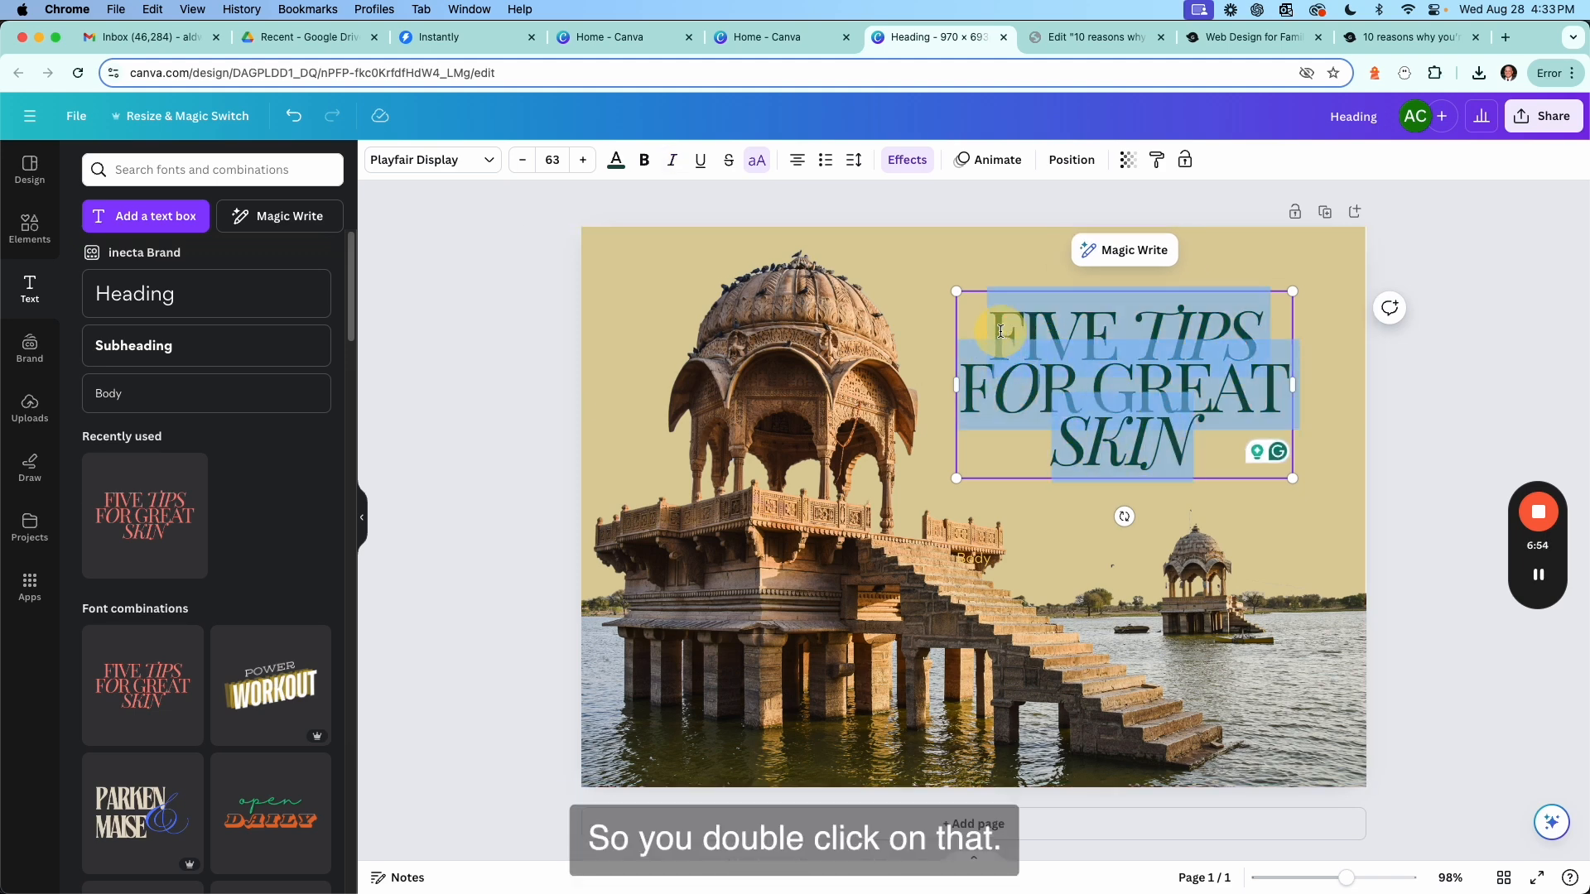
type("THE")
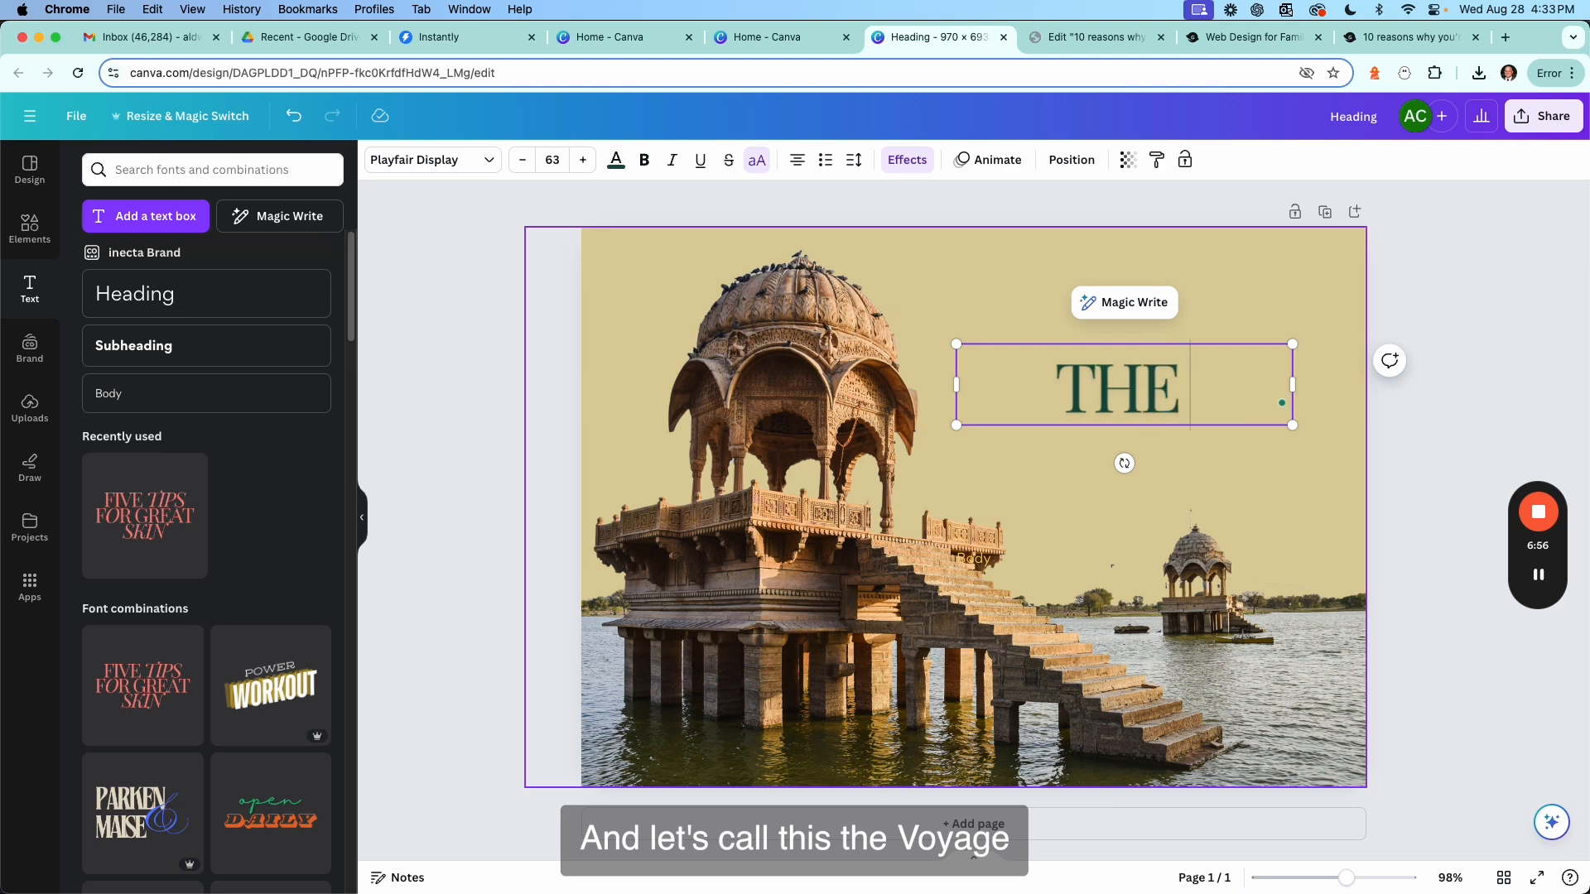
type(" VO")
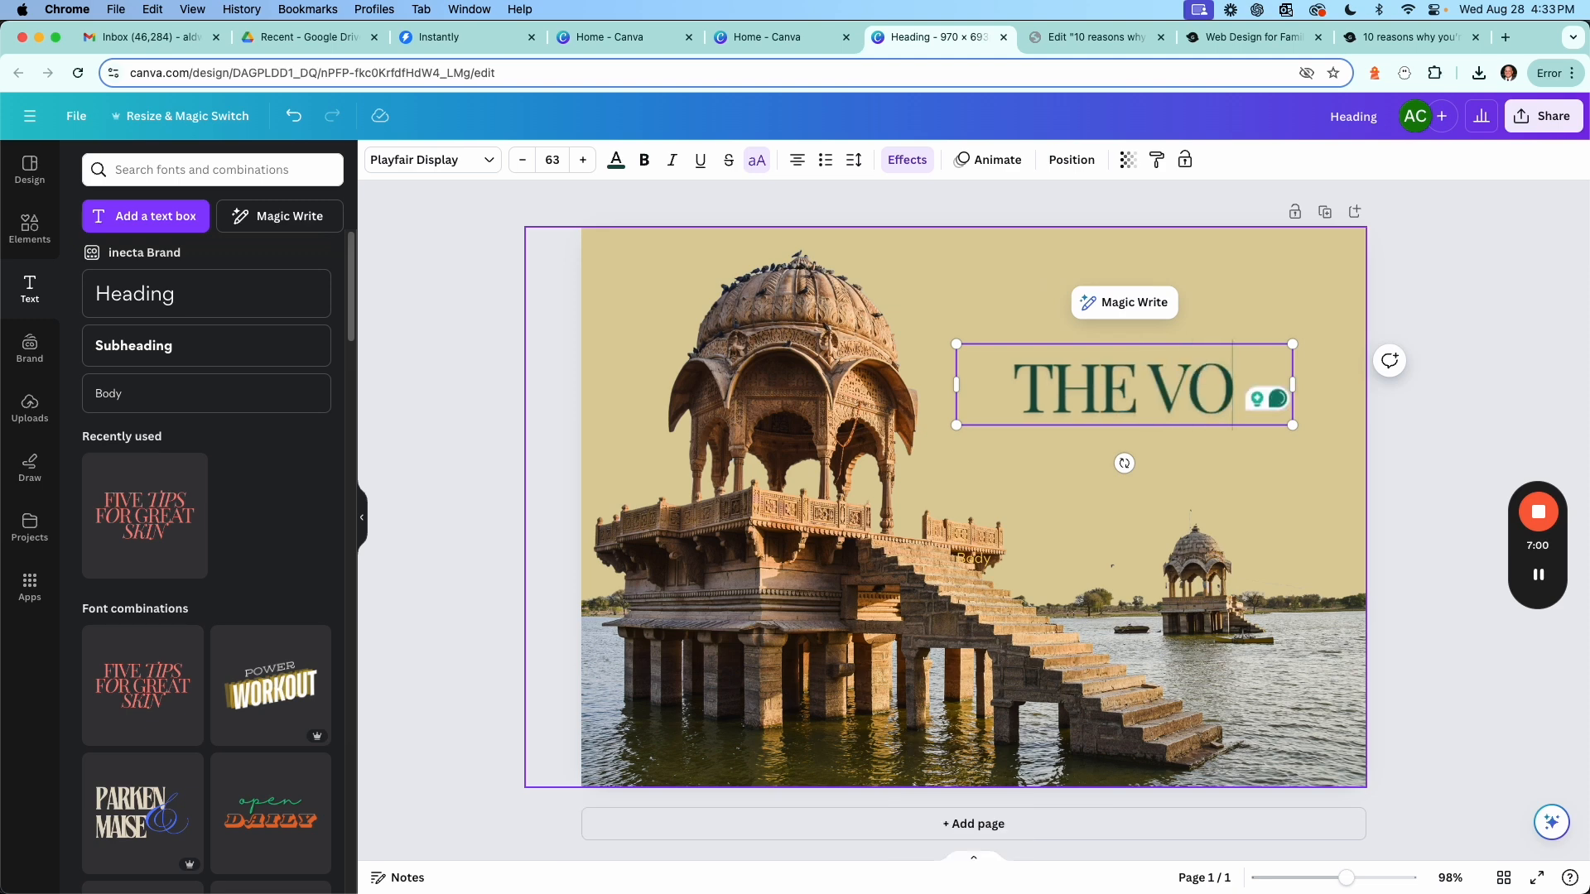
type("YABE")
key("BackSpace")
key("BackSpace")
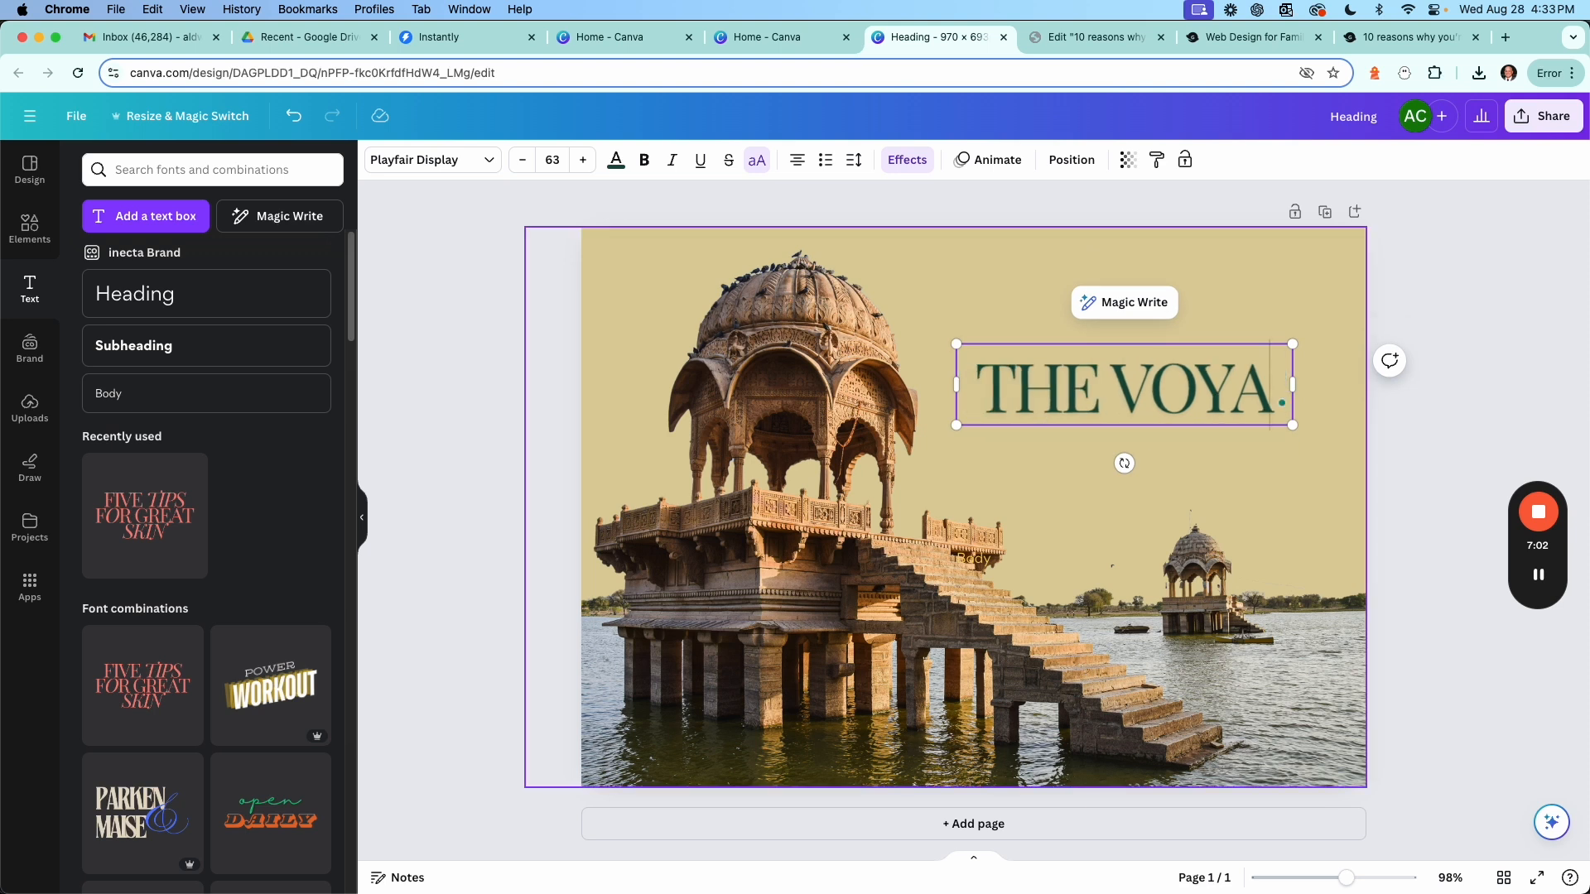
type("GE")
key("Return")
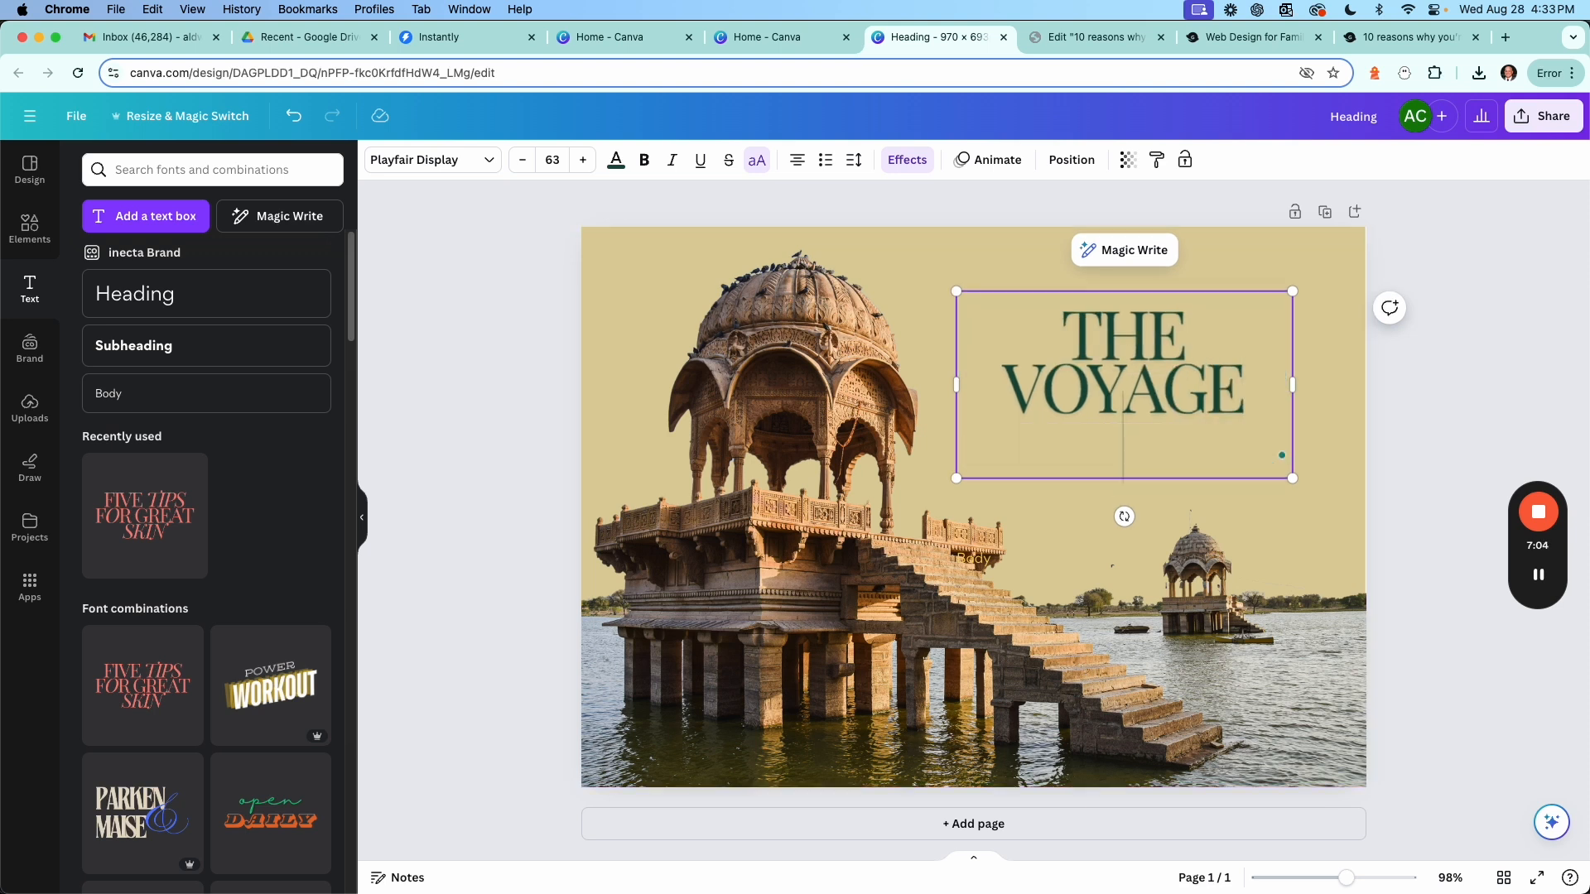
type("BE")
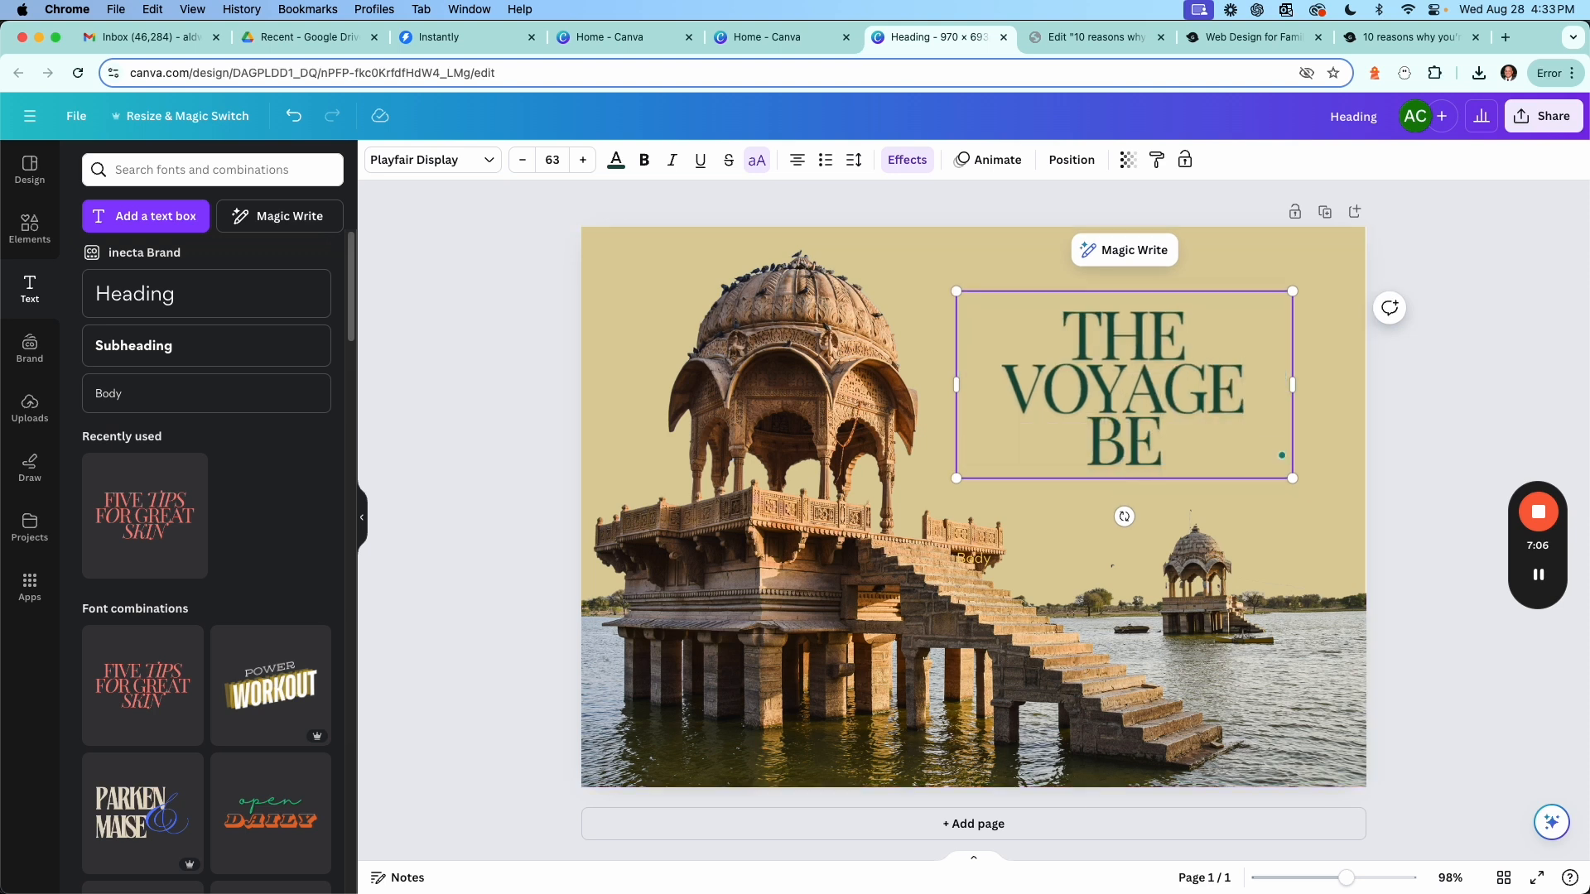
type("YOND")
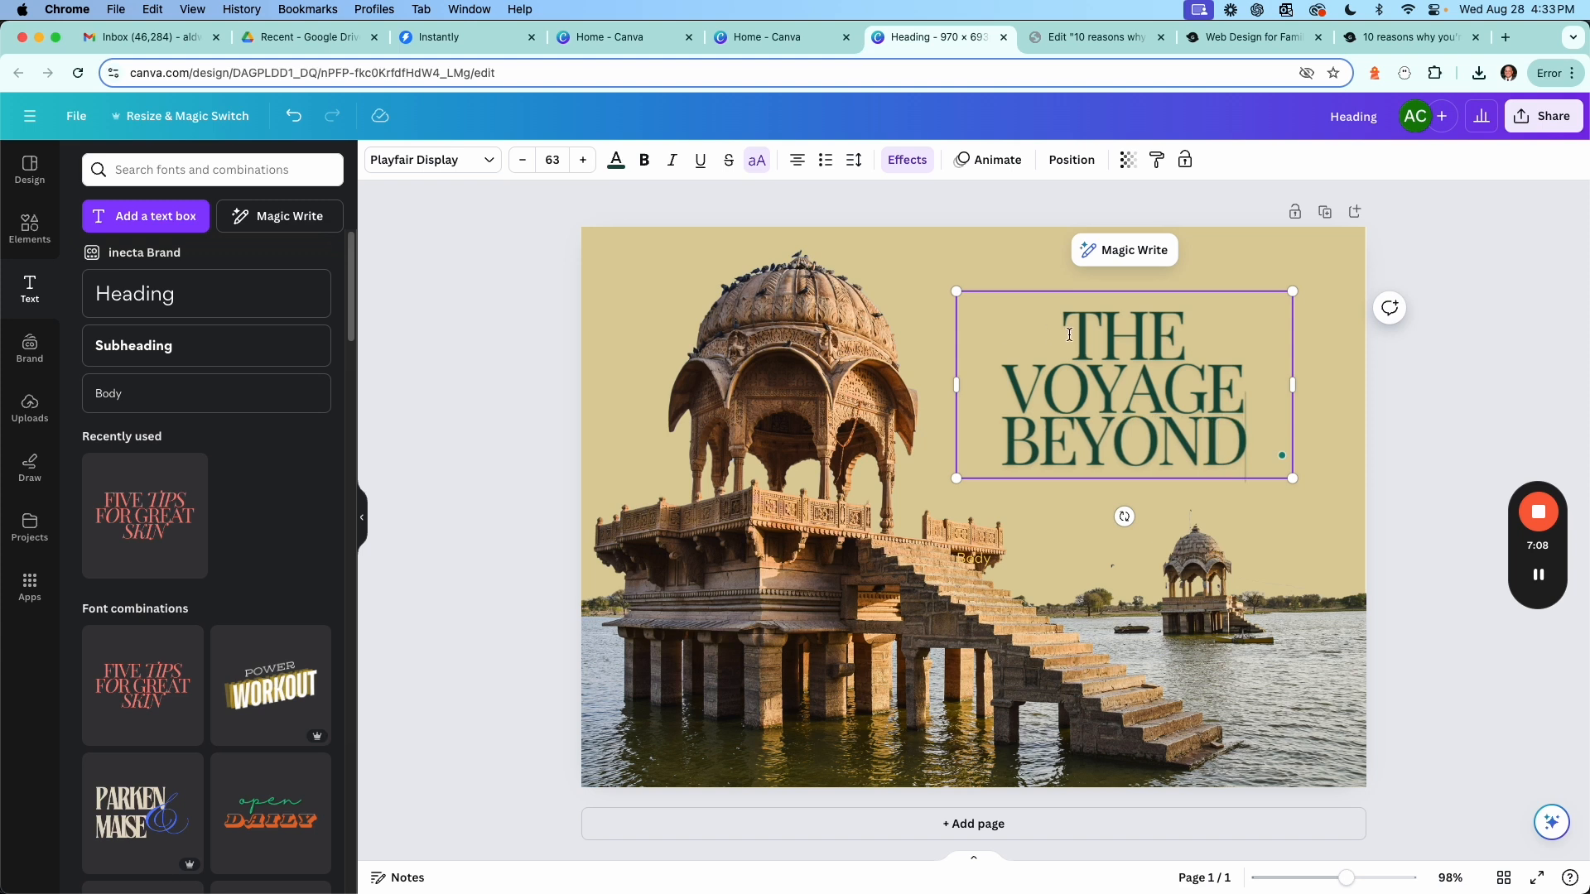
Select the word 'VOYAGE' in the headline and make it italic.
left_click(1172, 383)
left_click_drag(1233, 382, 1012, 395)
double_click(1014, 392)
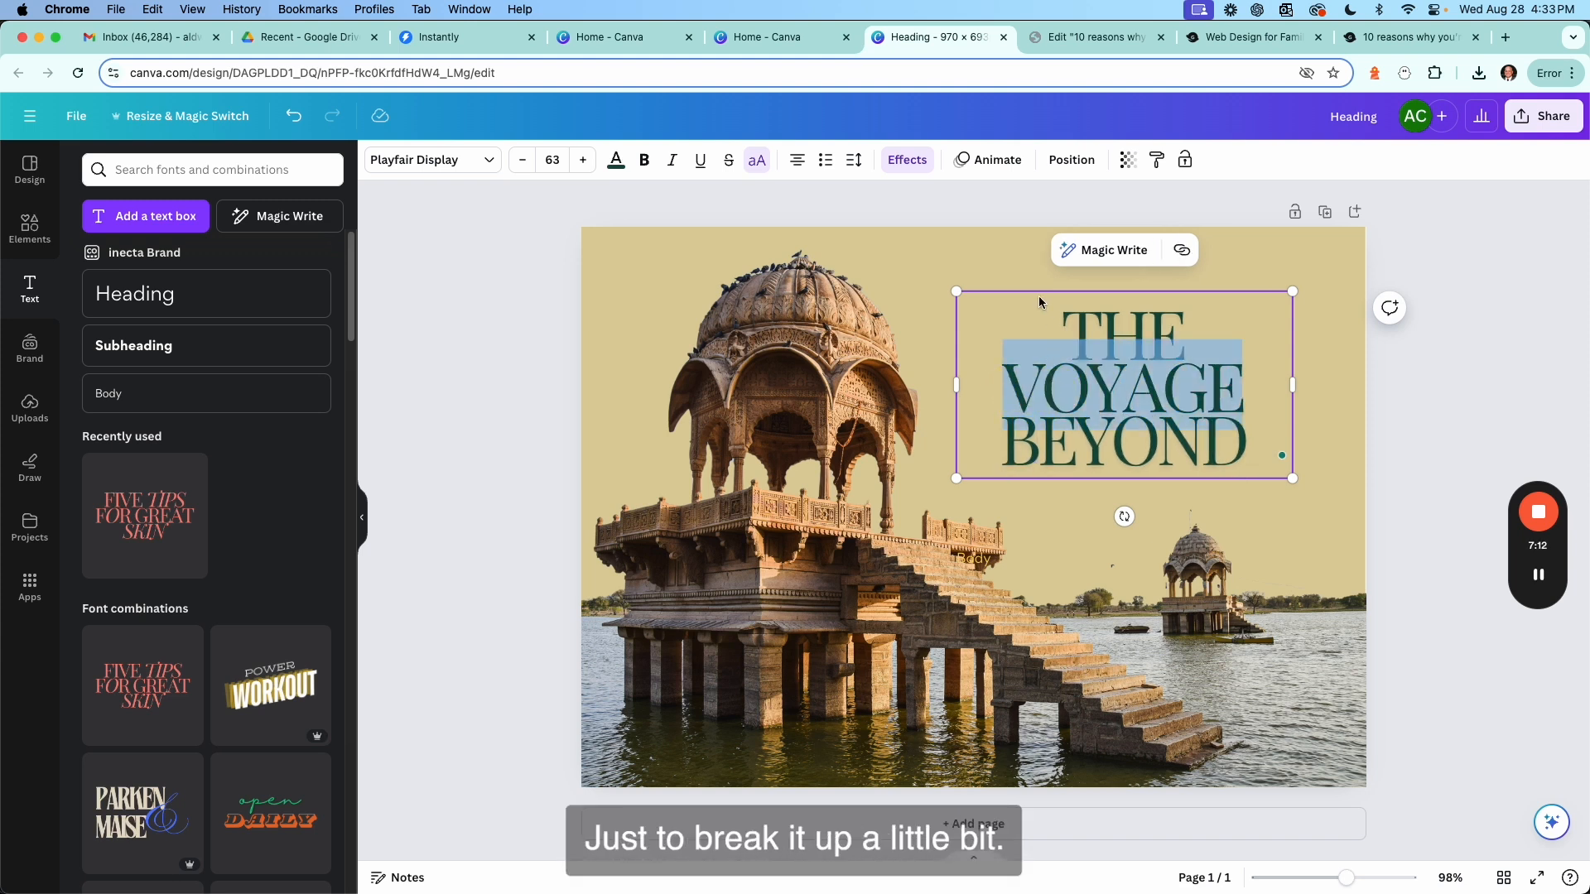
left_click(673, 163)
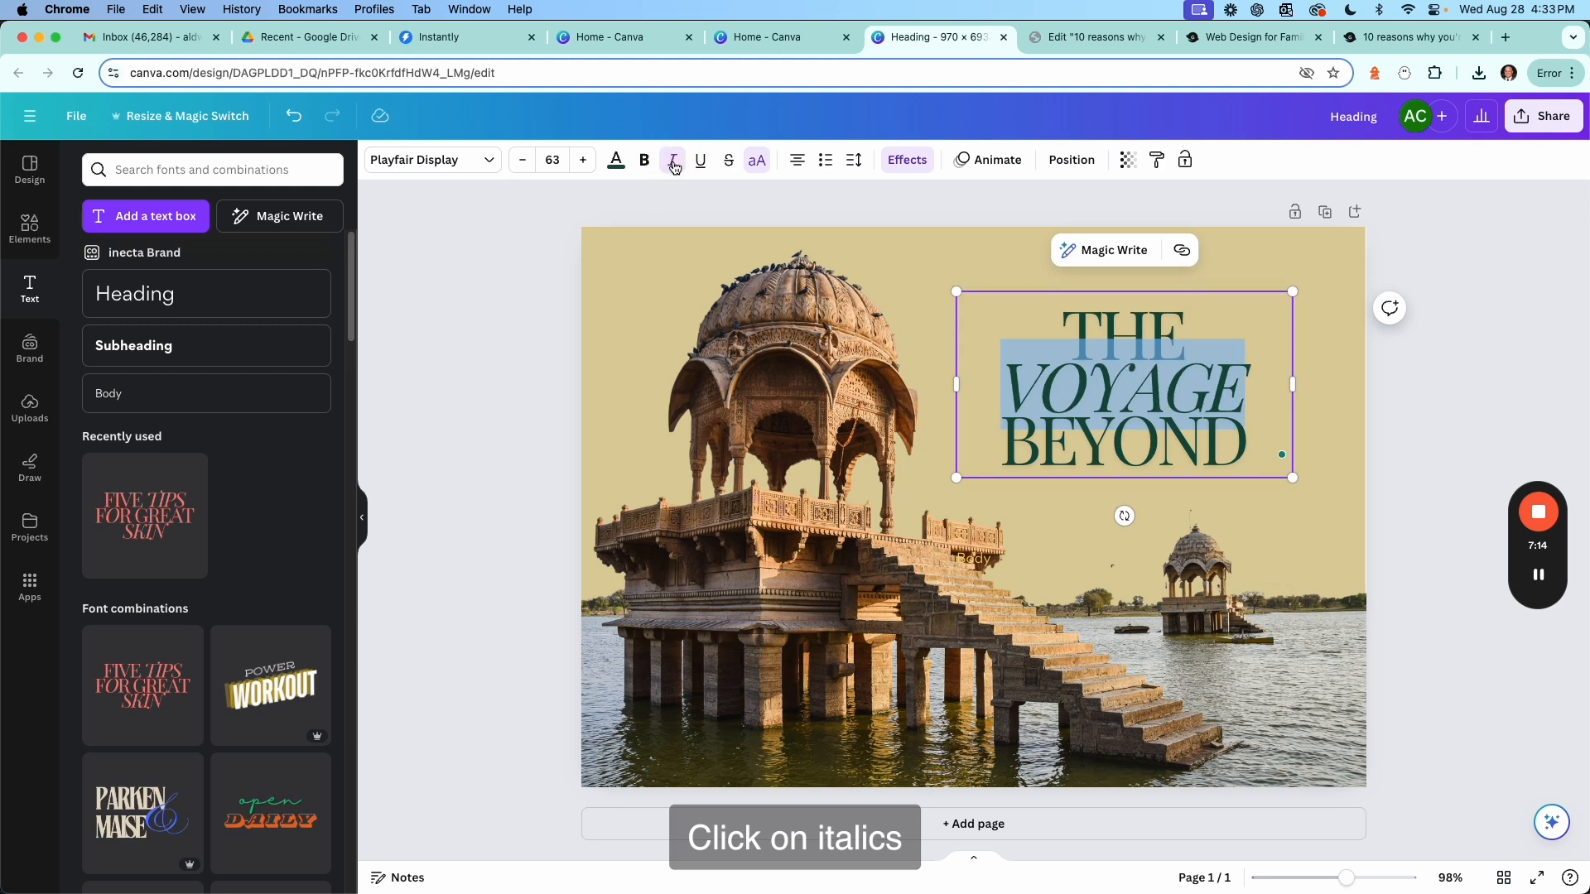
Enlarge the headline to about 75 pt and reposition it within the beige space at the upper right.
left_click(1424, 406)
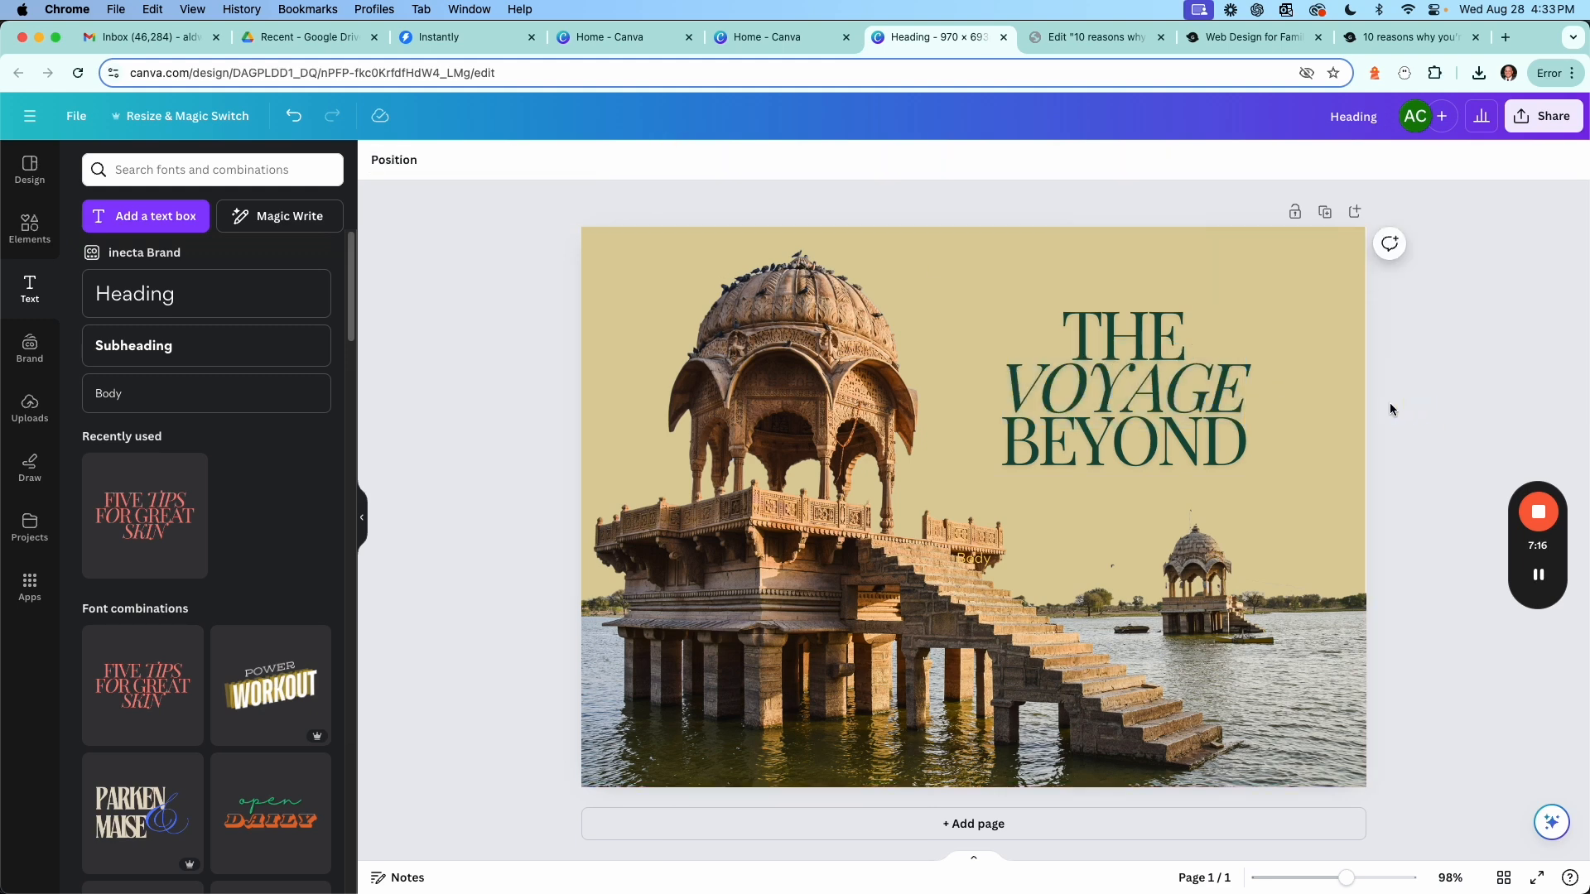
left_click(1149, 414)
left_click_drag(1289, 477, 1356, 513)
left_click_drag(1245, 468, 1215, 440)
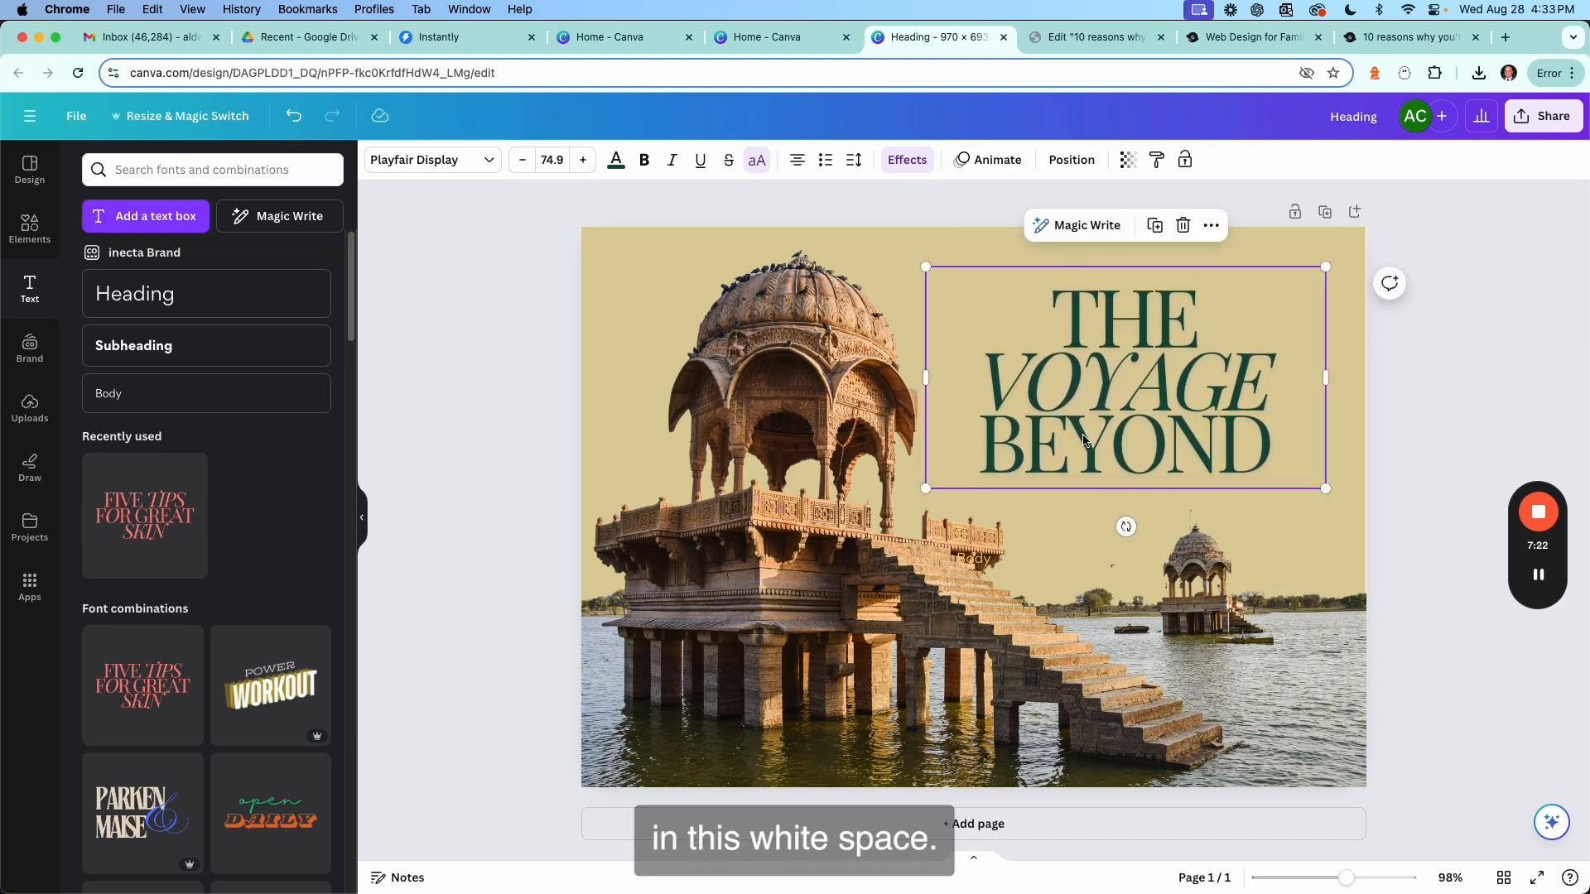
left_click(1408, 369)
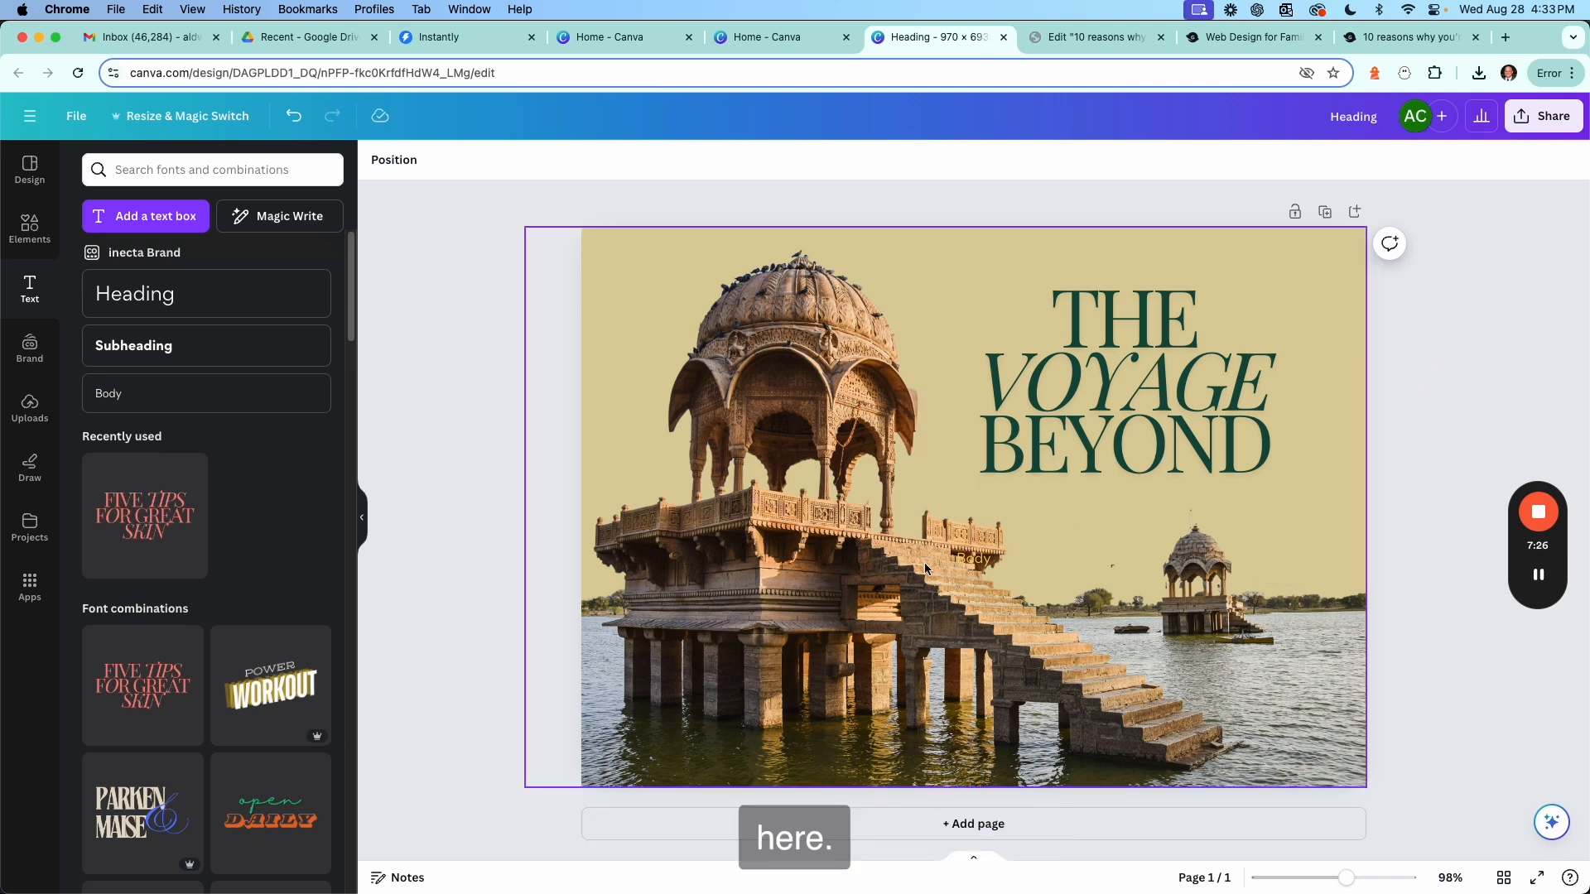
Delete the stray small text box sitting over the stairs in the photo.
left_click(954, 560)
key("BackSpace")
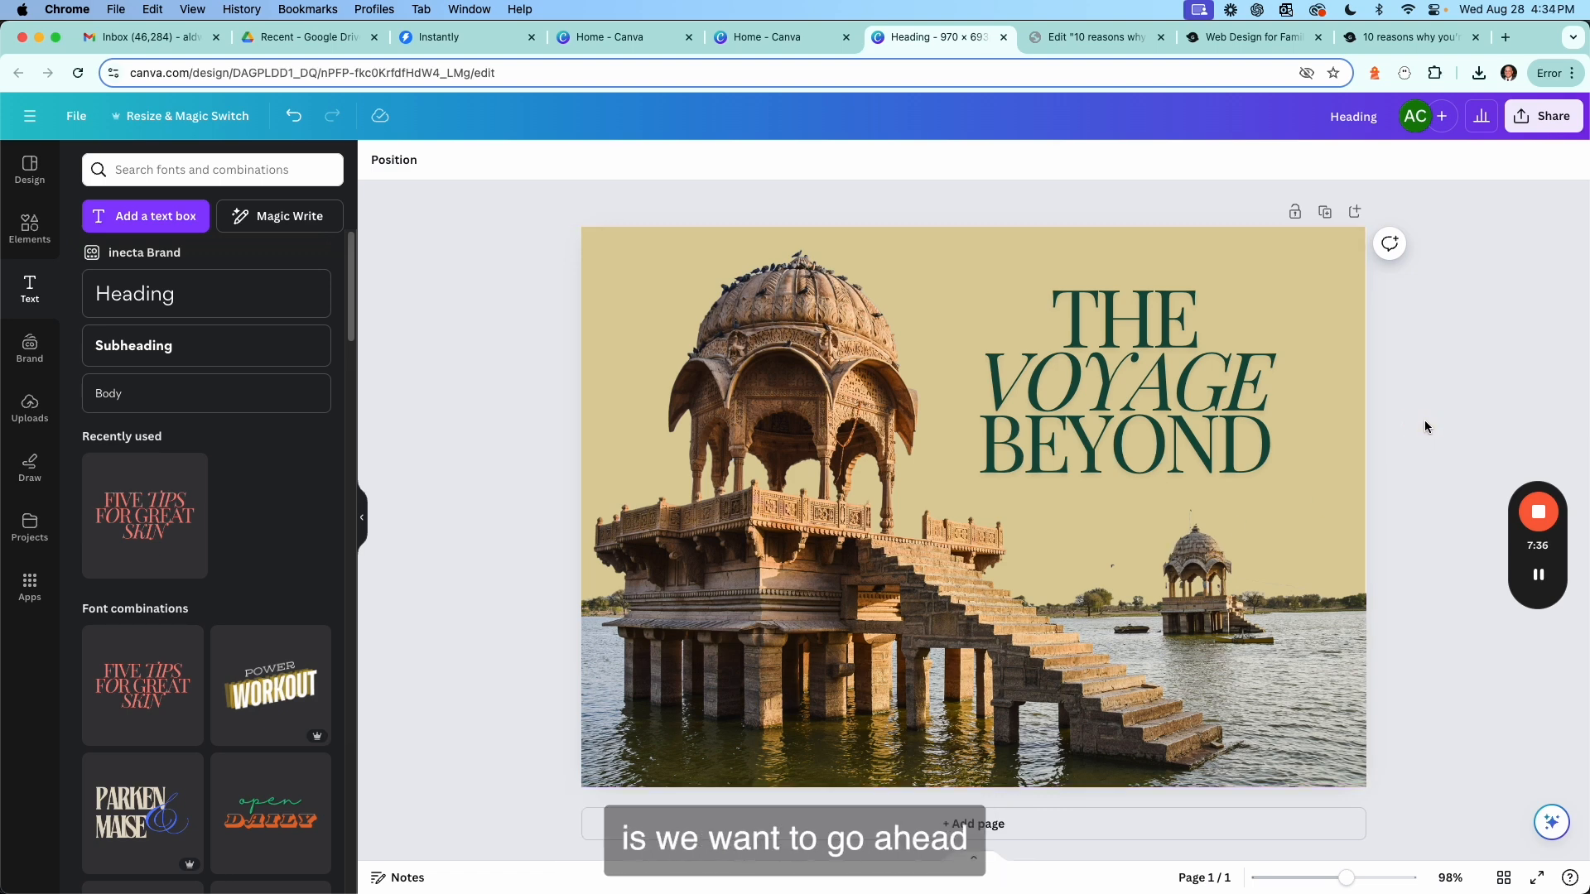
Open the design's download options and set the file type to JPG.
left_click(1537, 124)
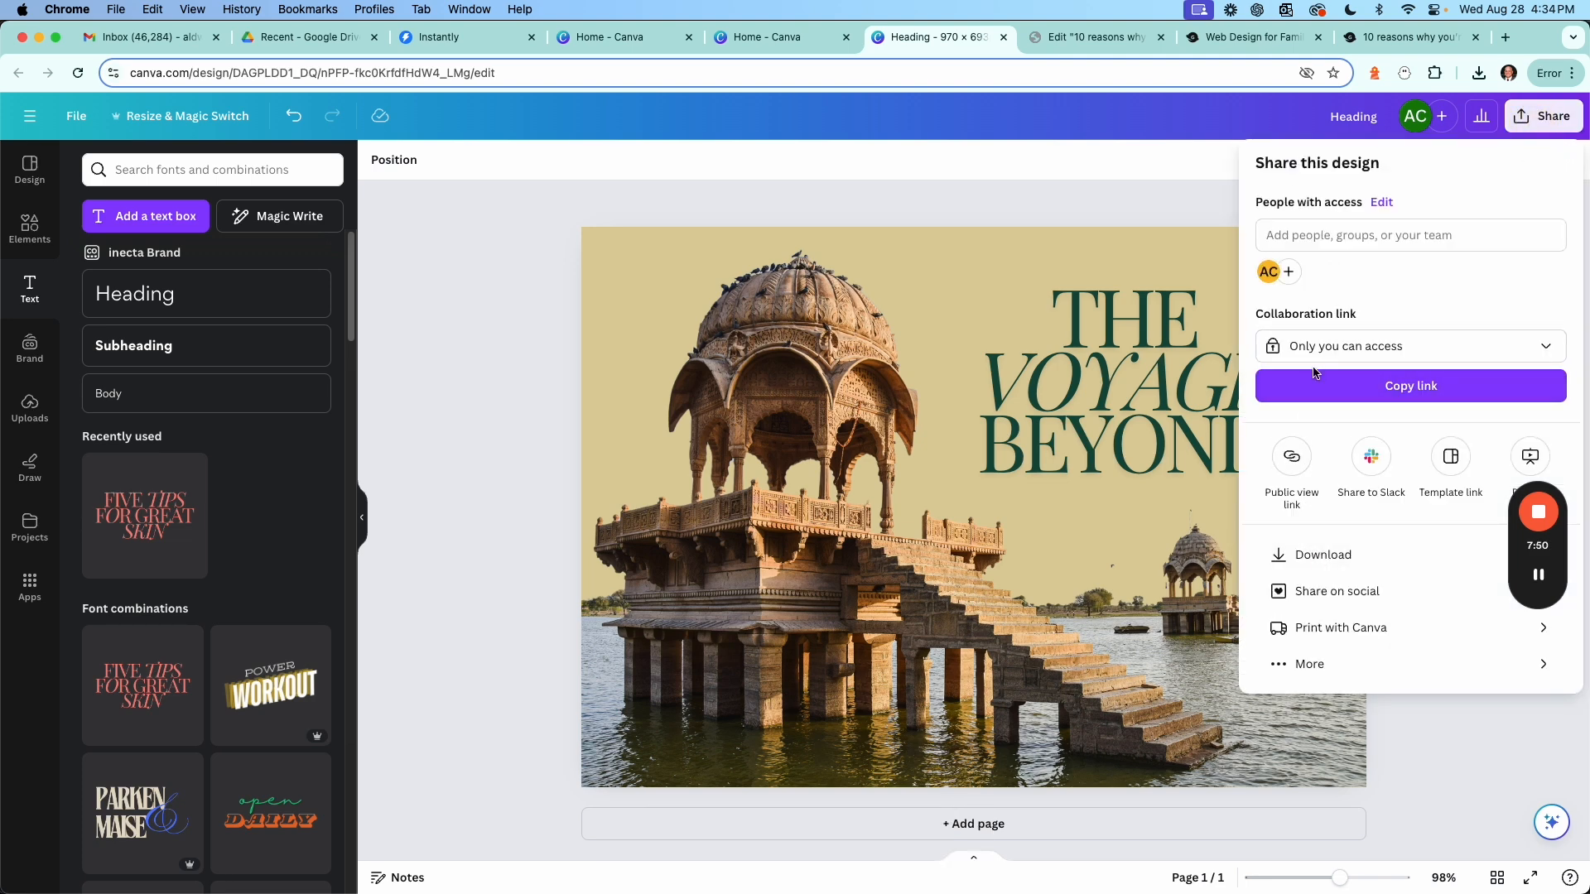
left_click(1327, 555)
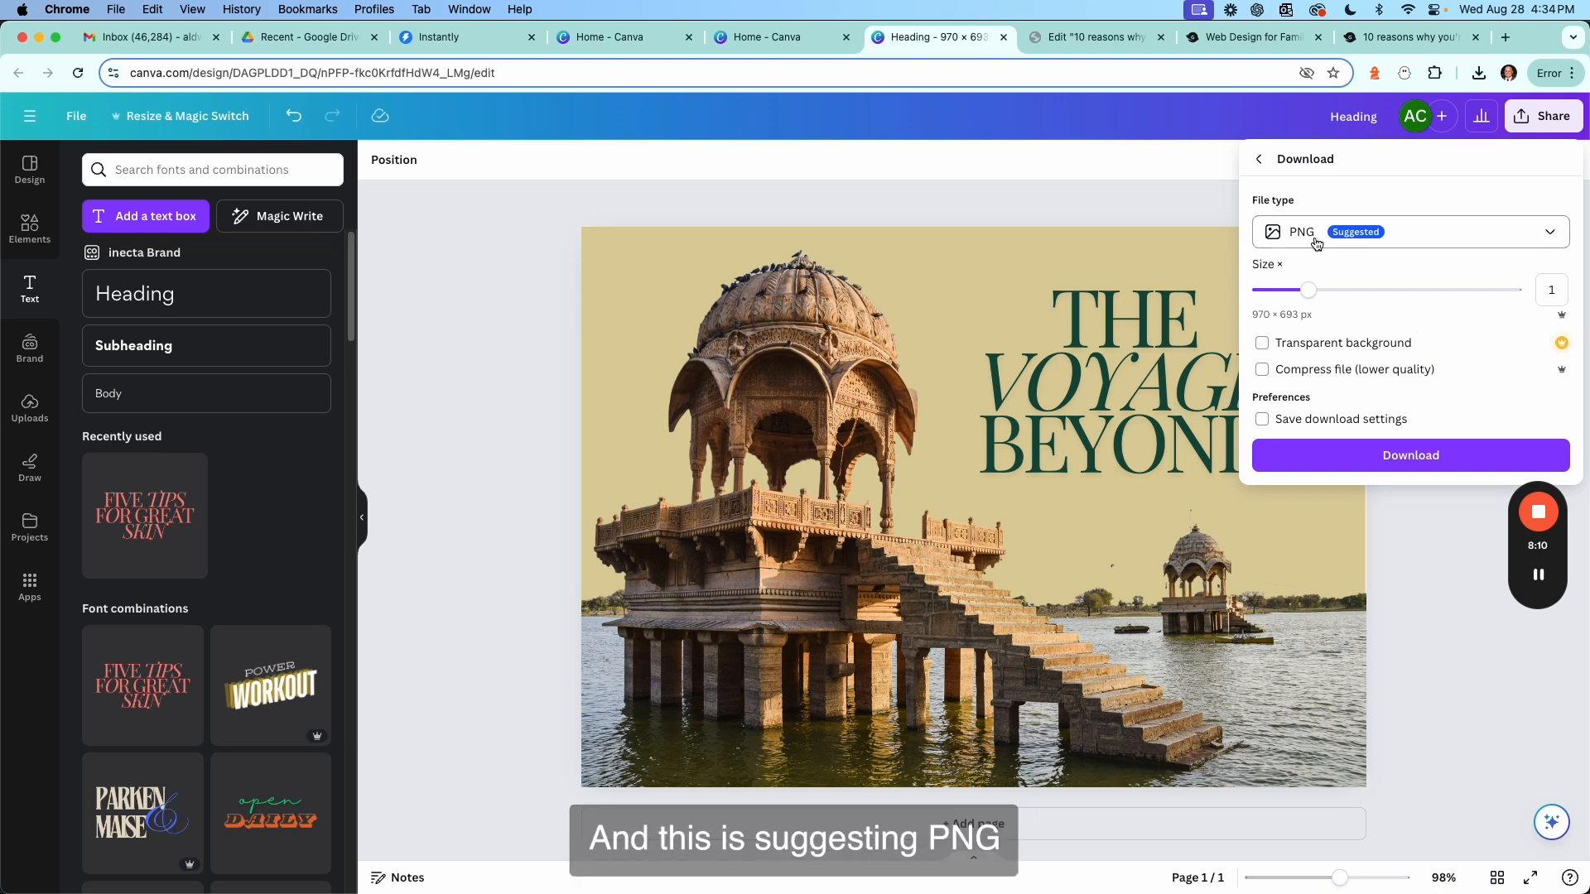
left_click(1560, 235)
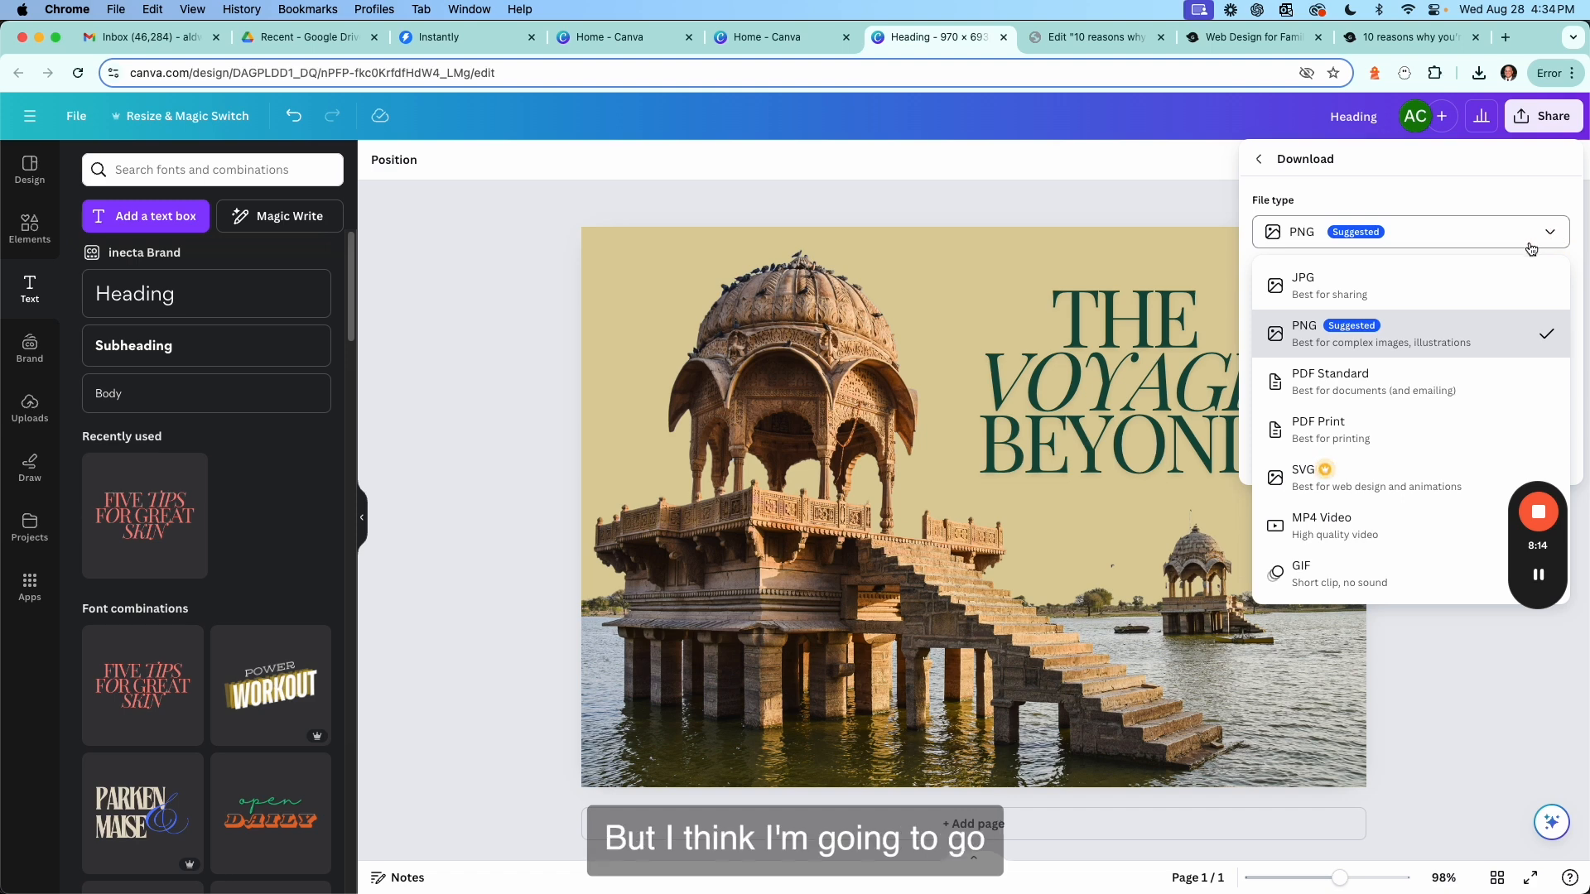
left_click(1469, 290)
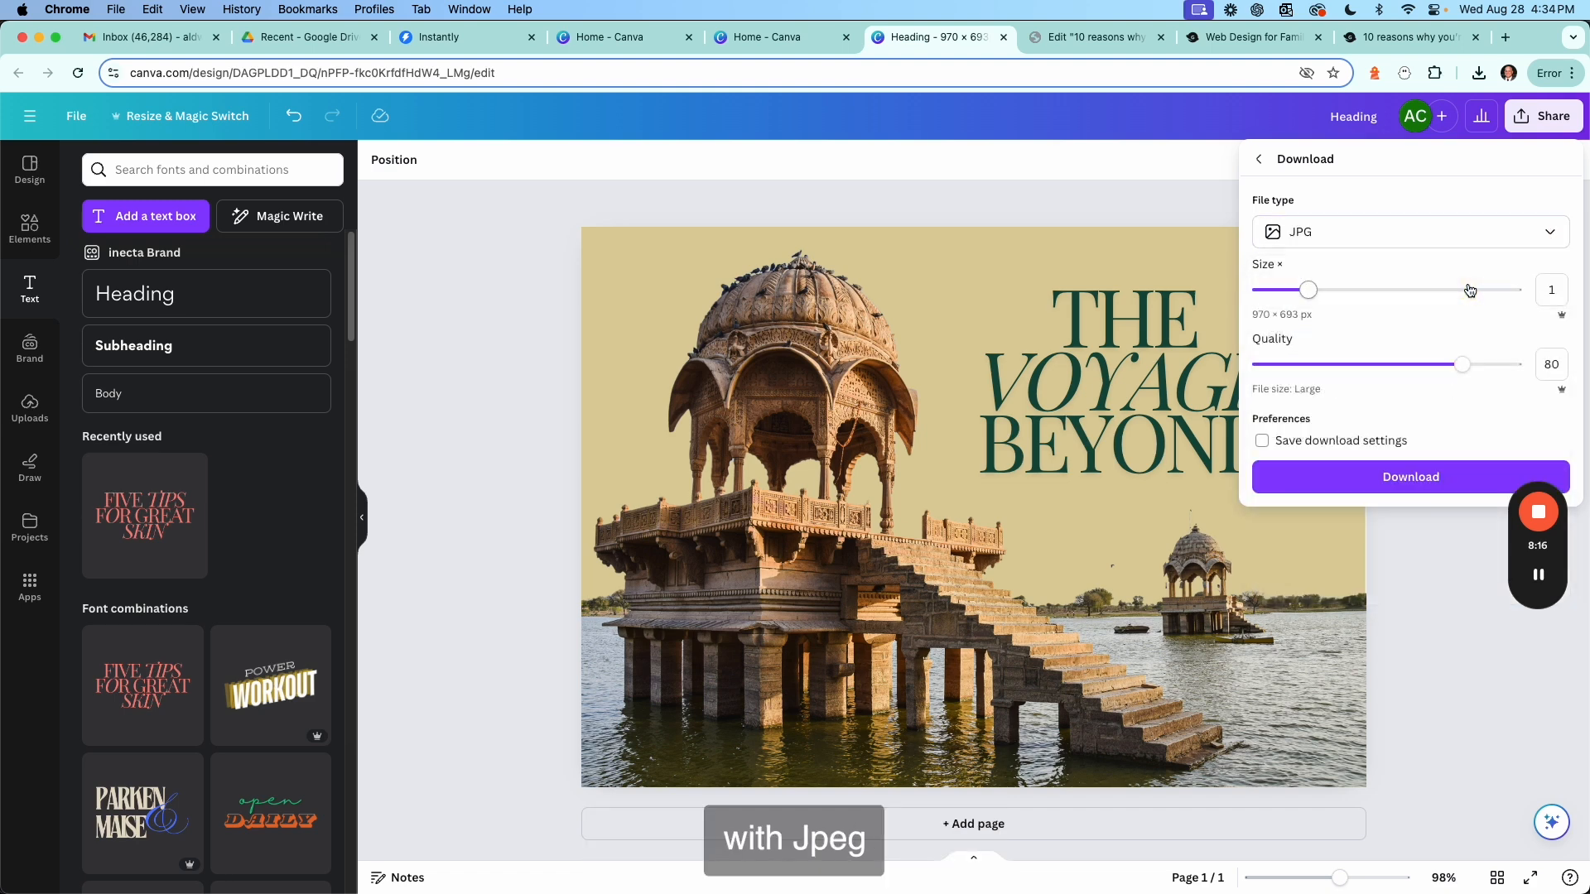
left_click(1508, 249)
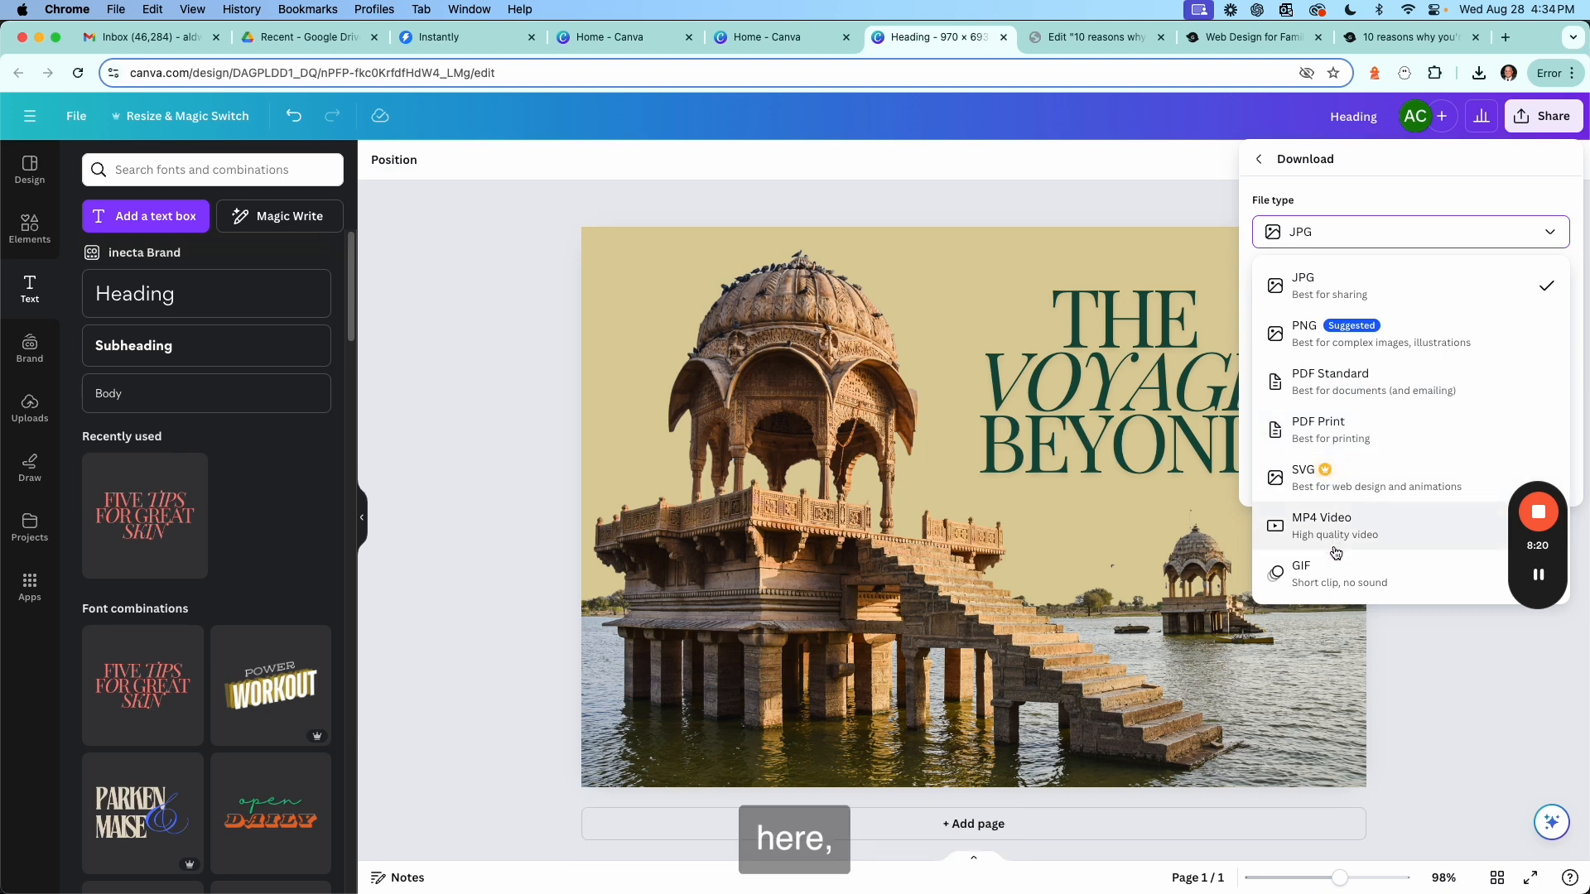
left_click(1386, 236)
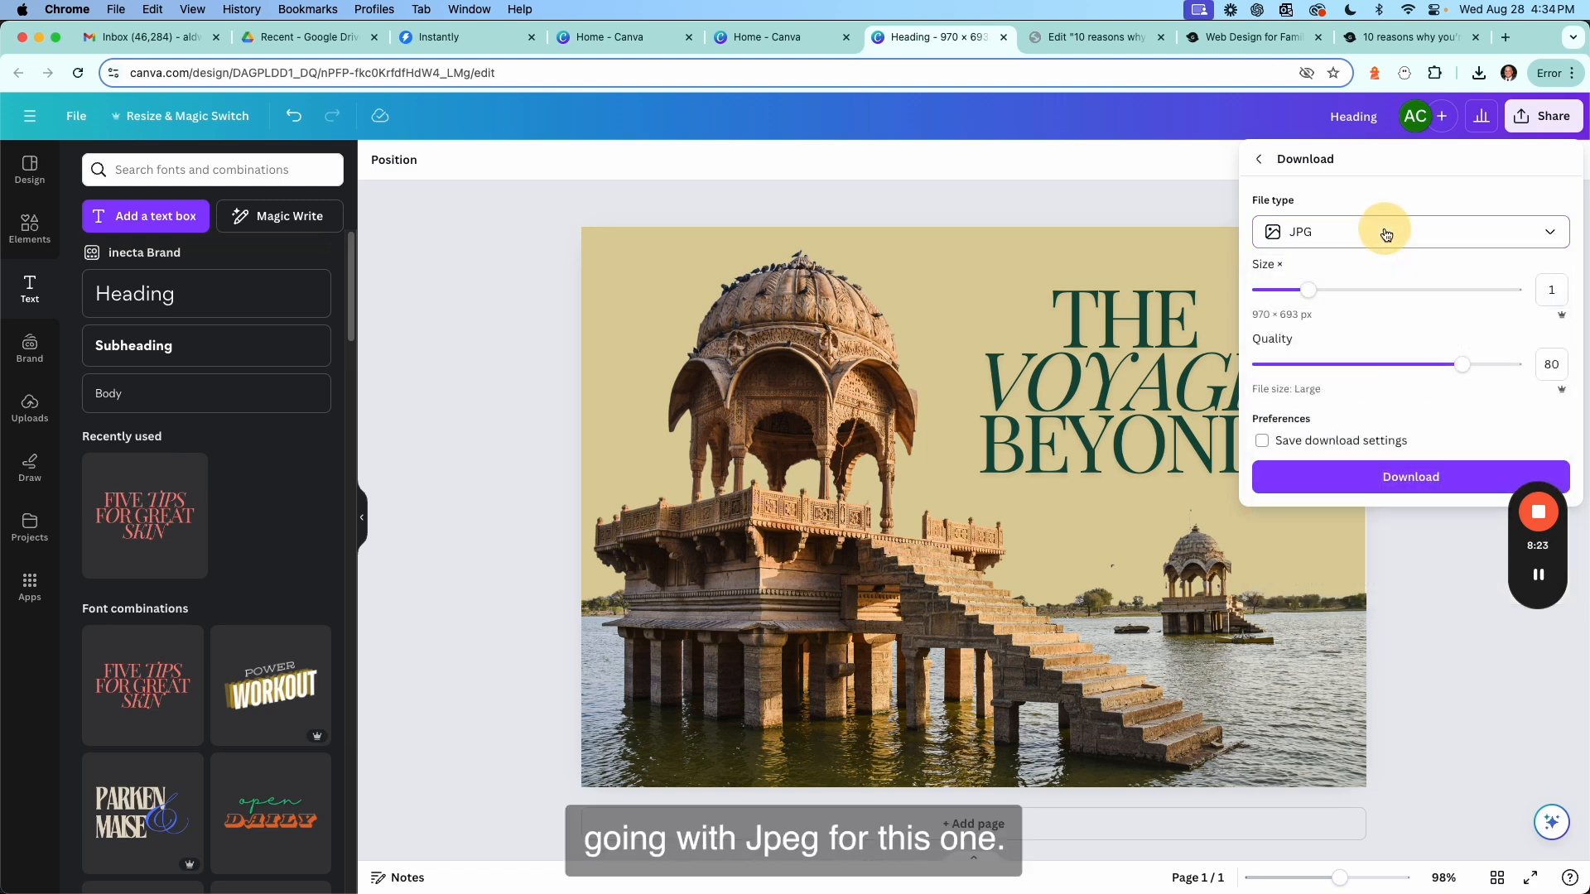
Download the design as a JPG at size 1 and quality 80.
left_click(1467, 370)
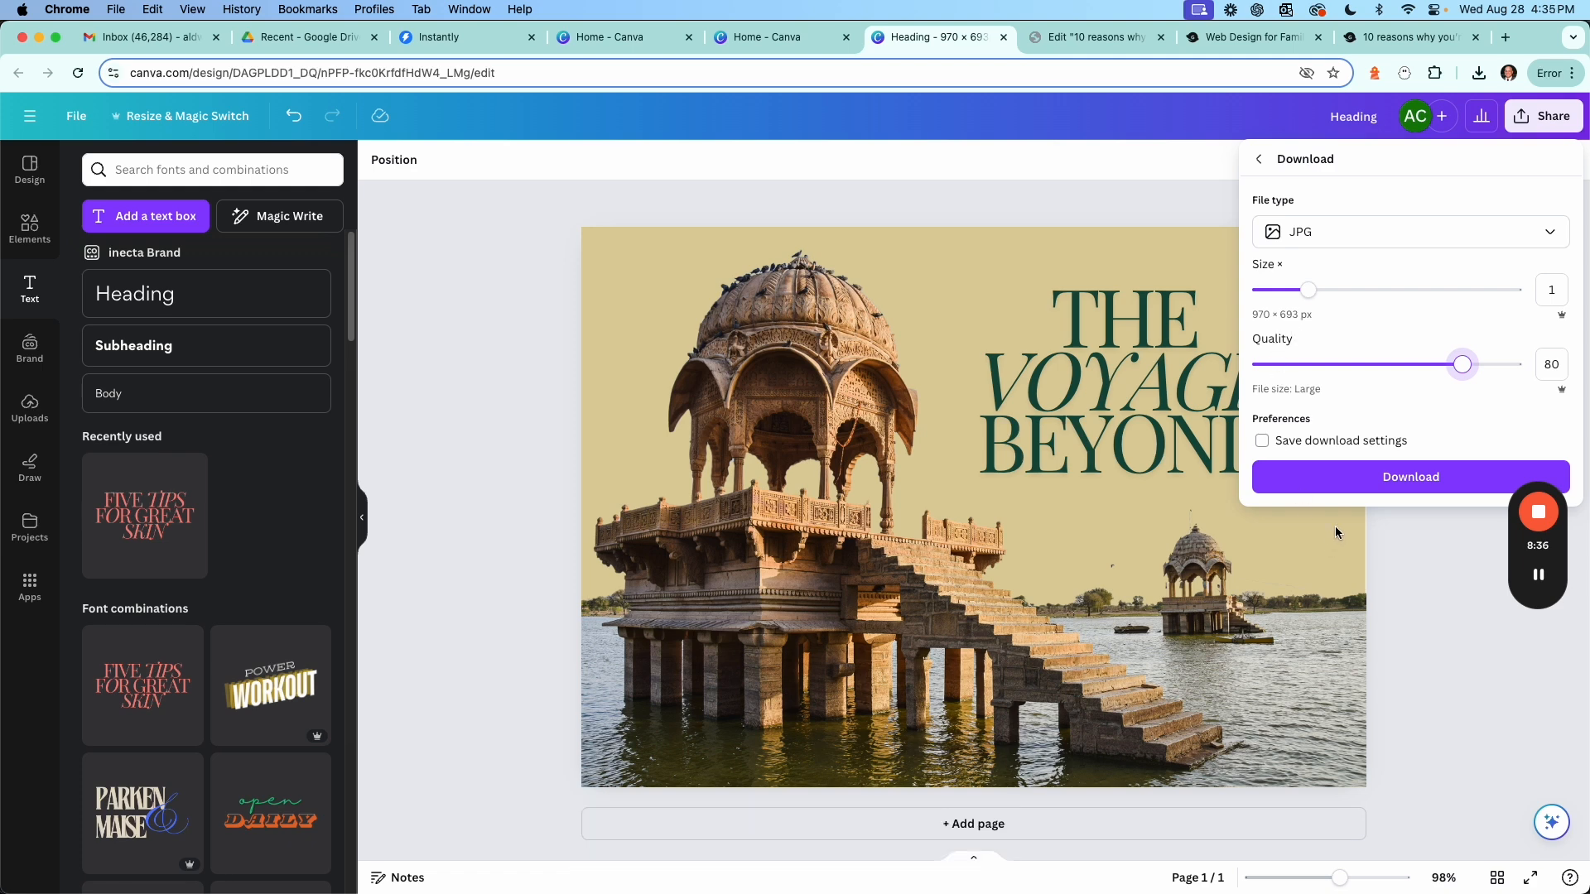
mouse_move(1536, 575)
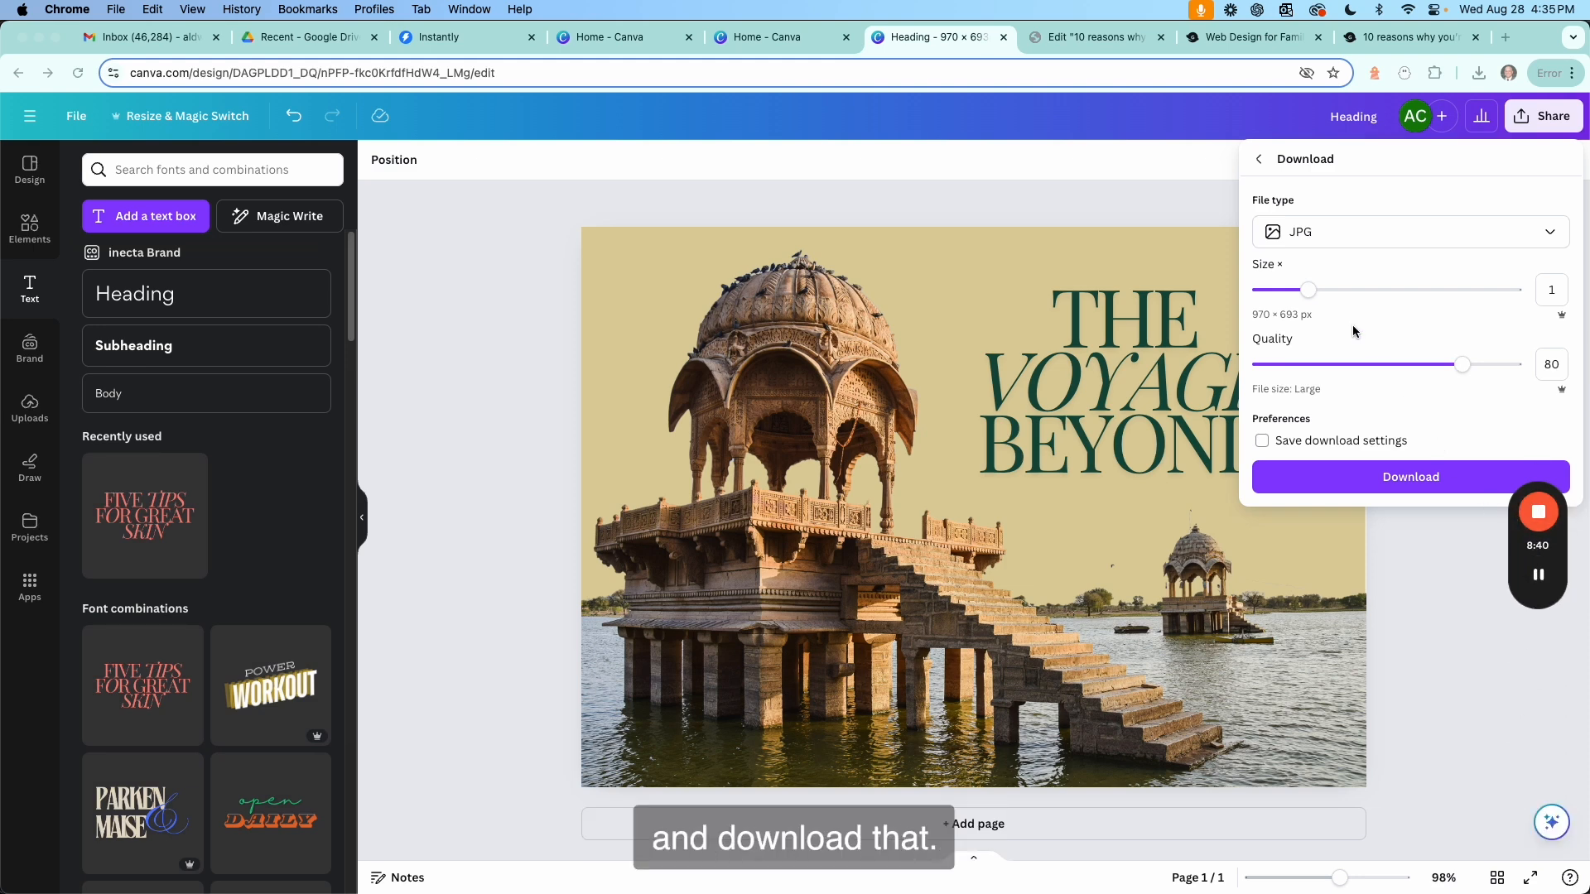
left_click(1404, 478)
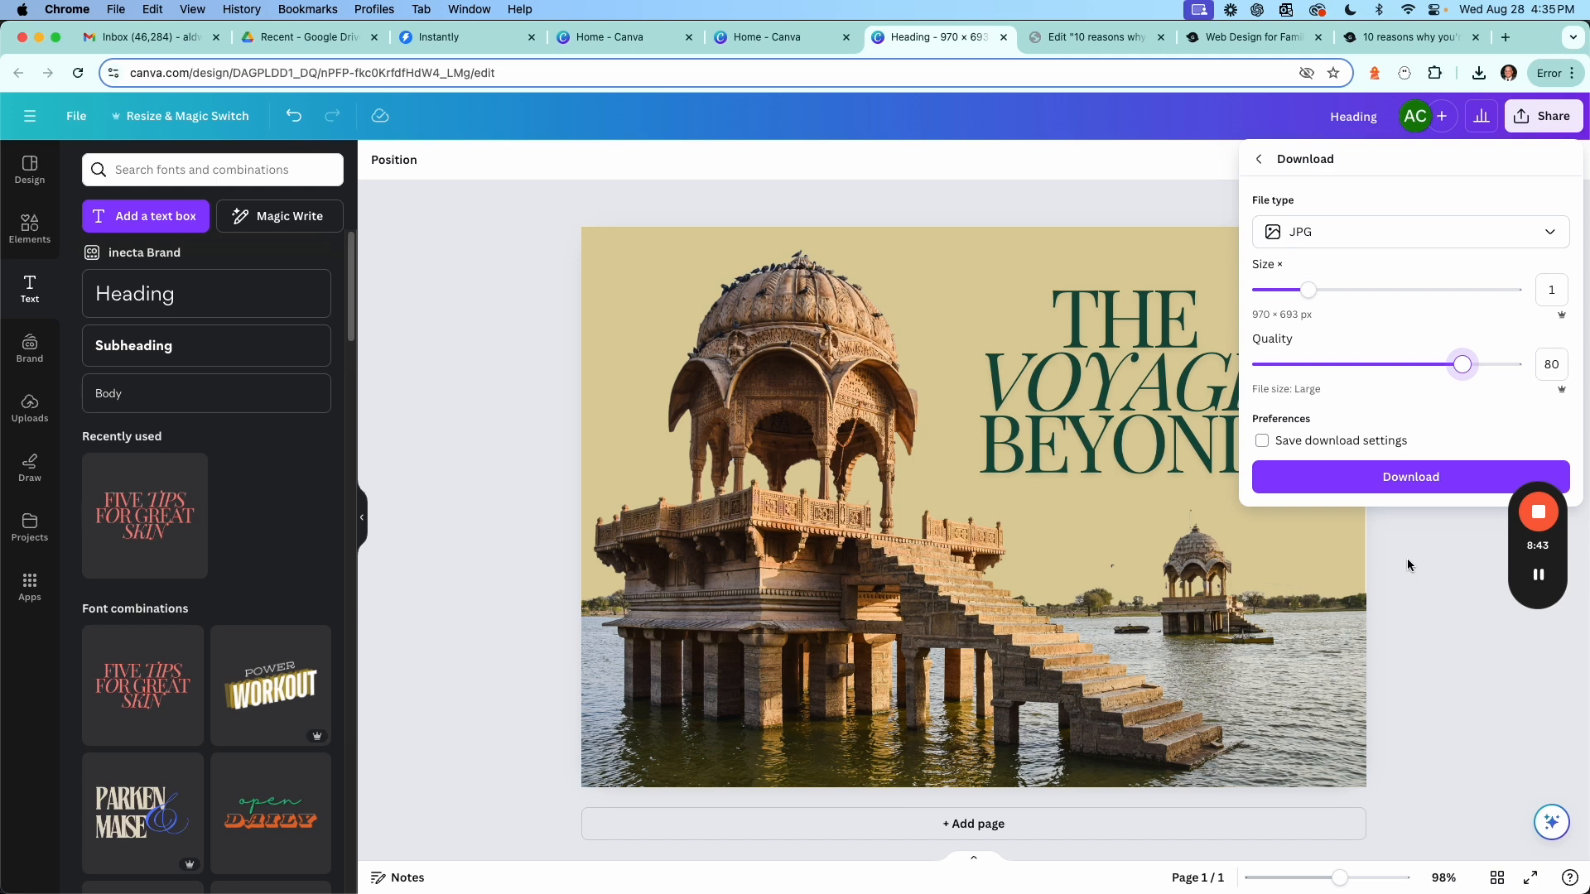
left_click(1435, 478)
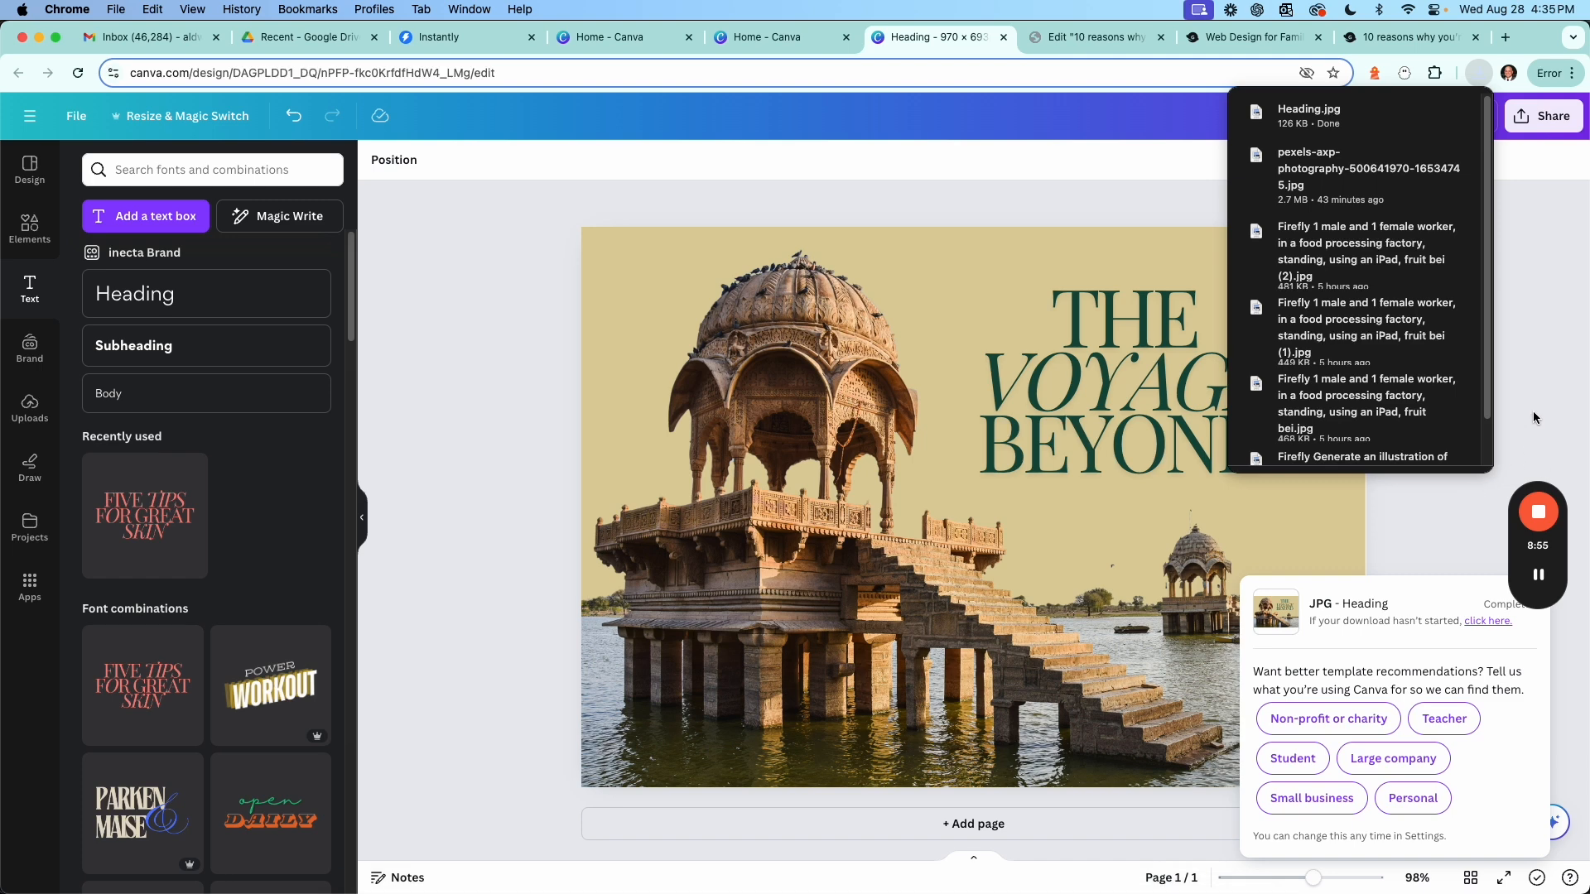
Switch to the WordPress post editor tab for '10 reasons why you're putting off your dream vacation'.
left_click_drag(1533, 406, 1517, 327)
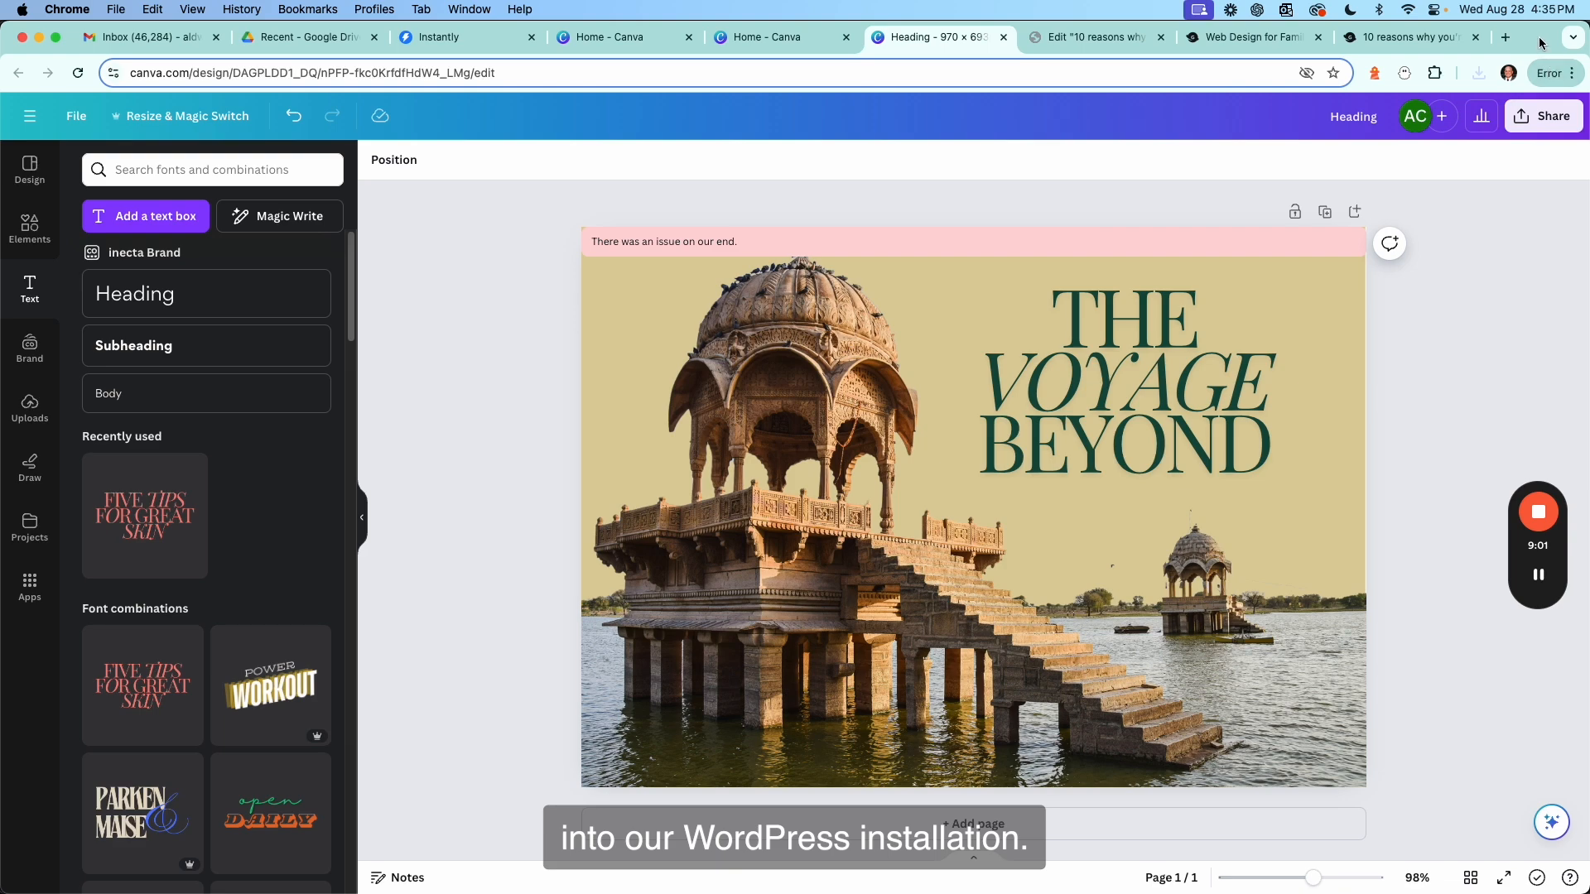
left_click(1066, 41)
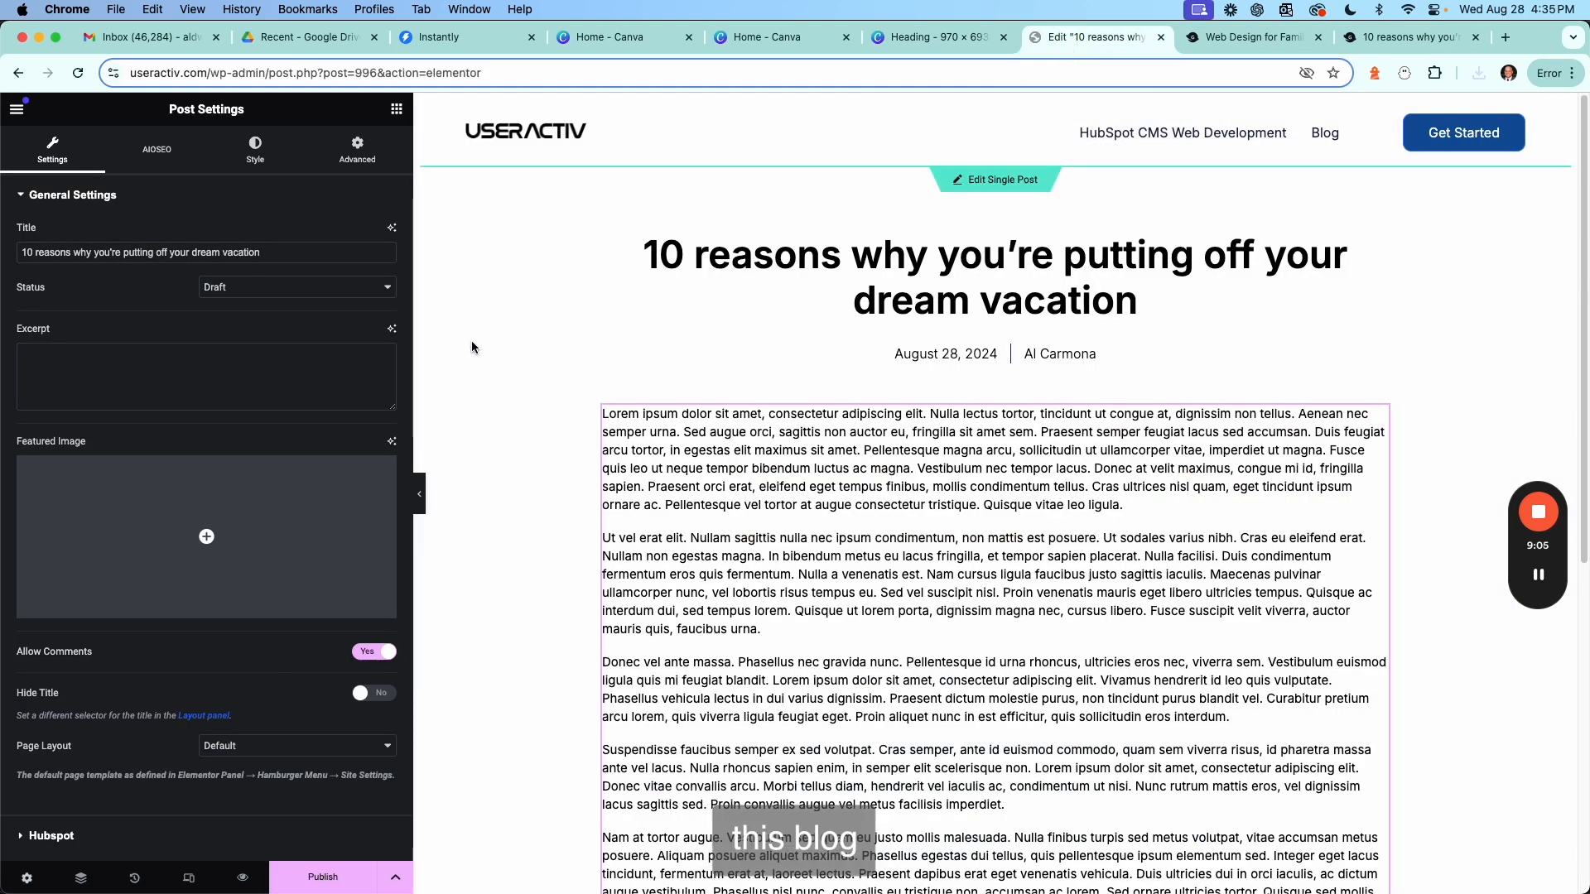
scroll(742, 365, "down", 10)
scroll(753, 364, "up", 10)
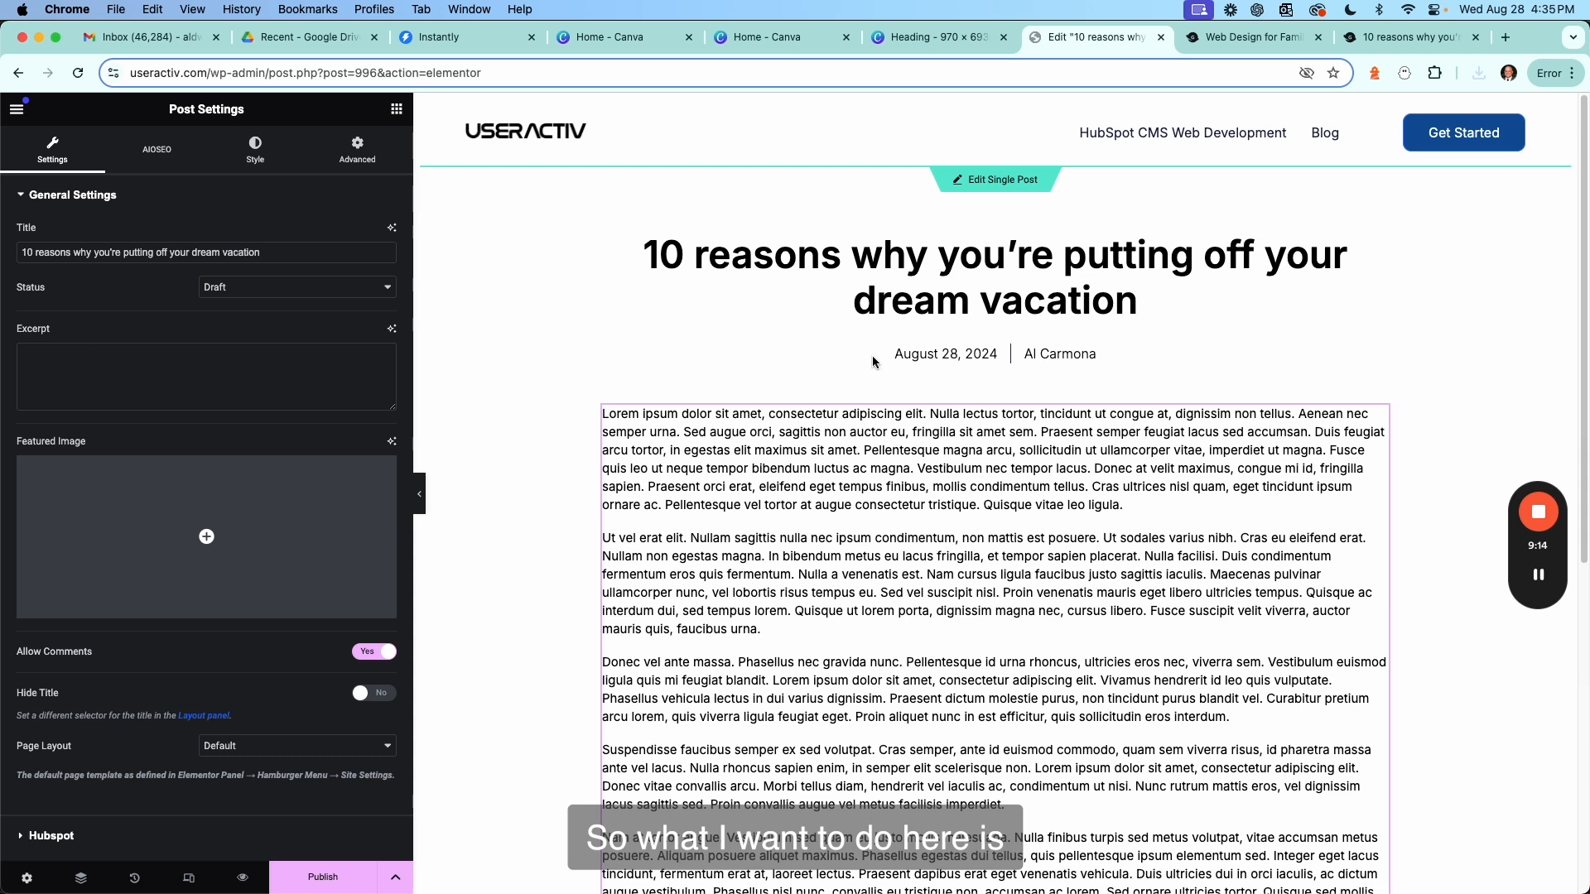
mouse_move(397, 466)
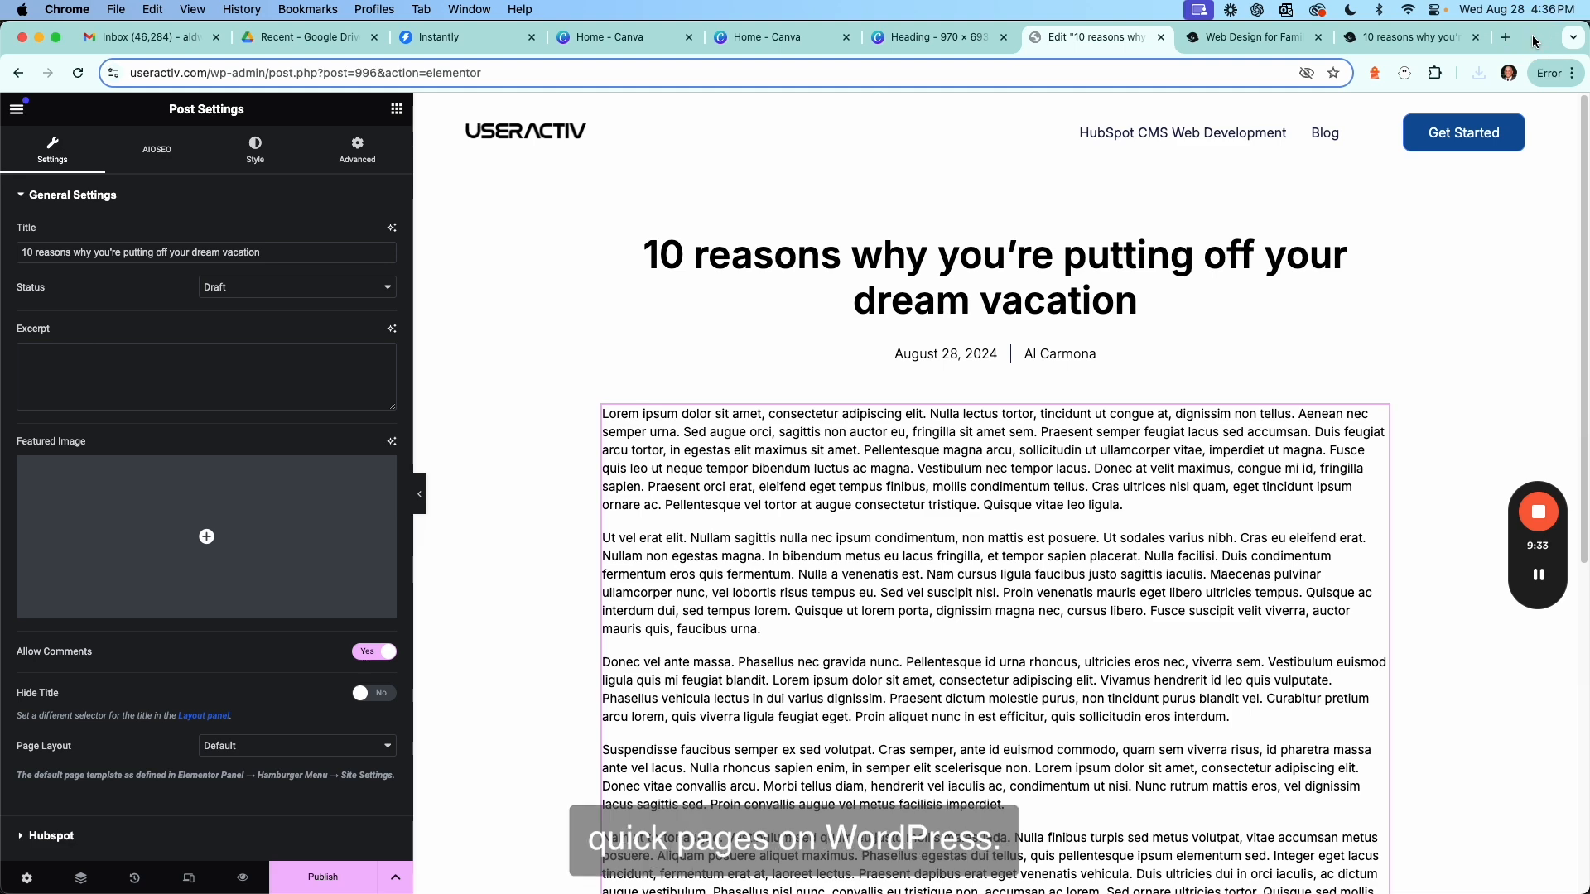
left_click(801, 447)
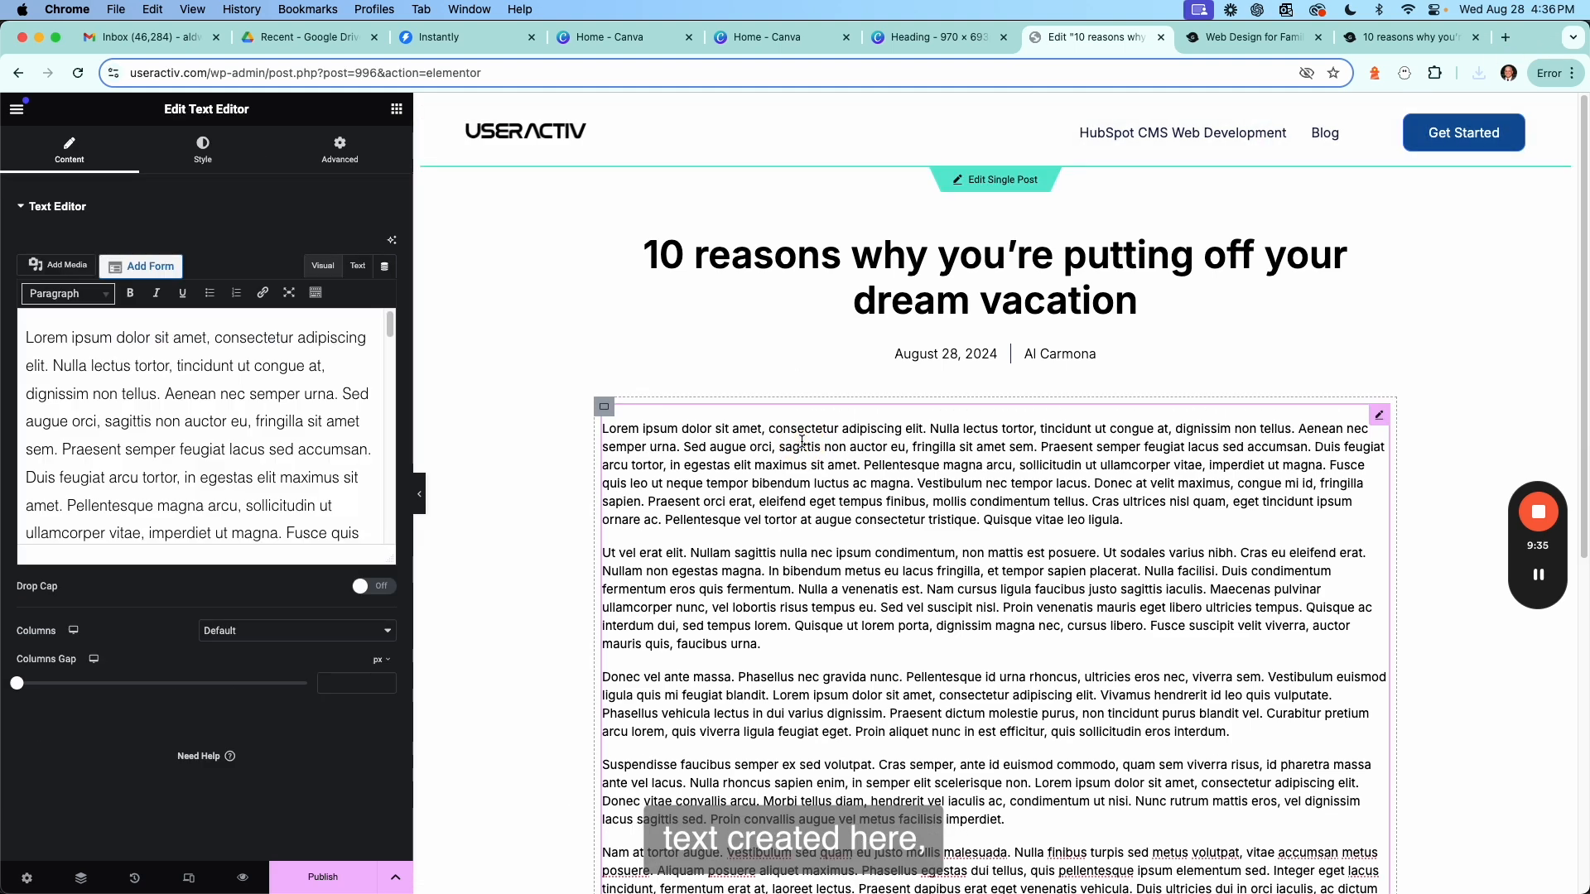
left_click(28, 881)
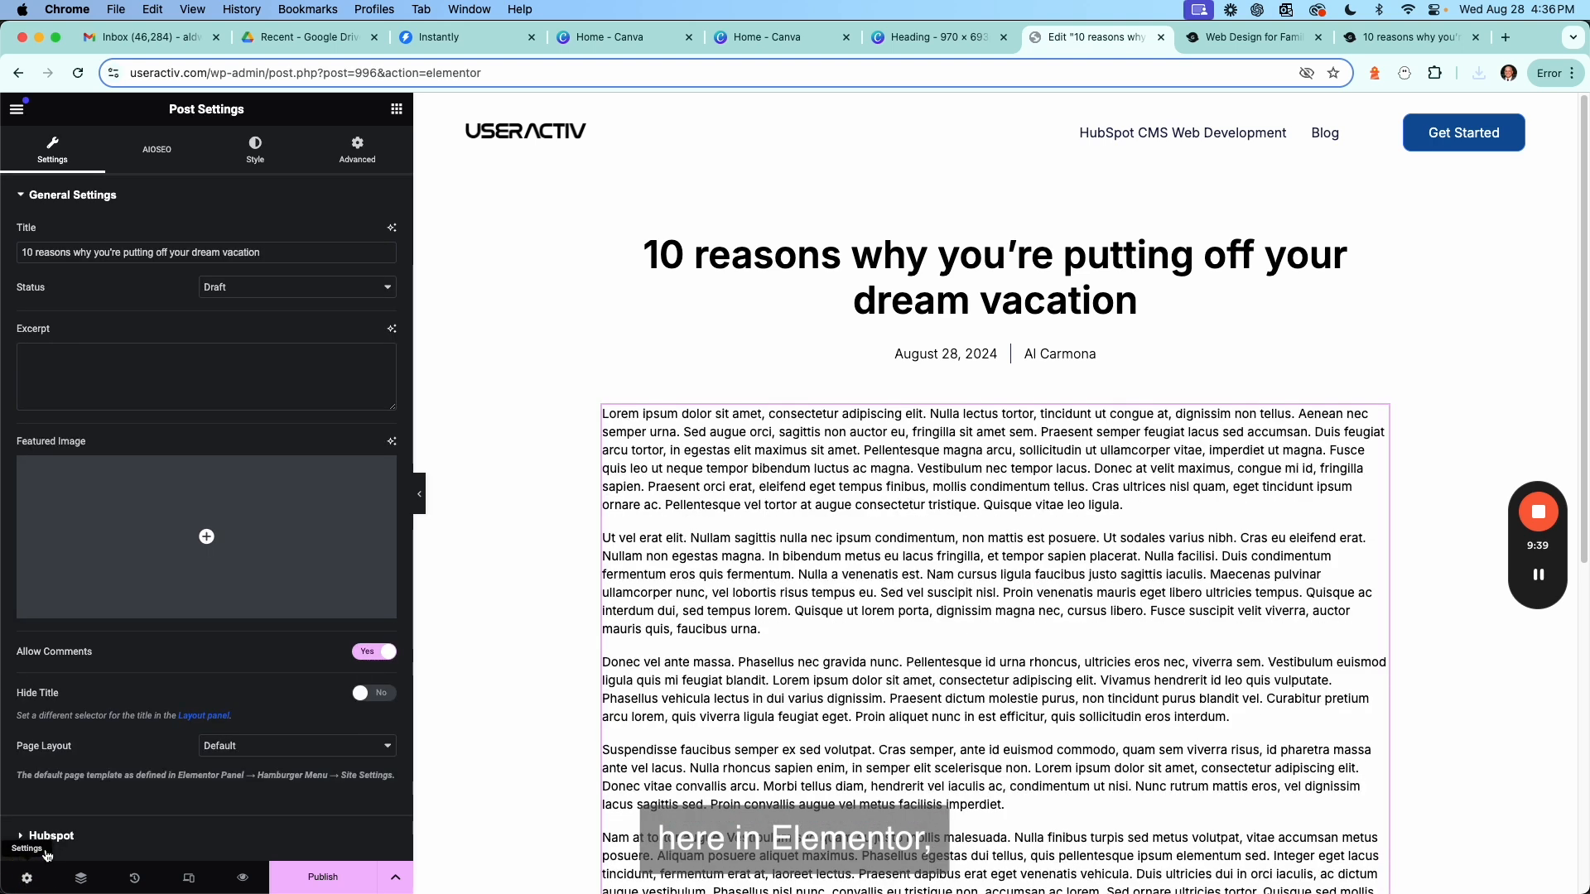
Upload Heading.jpg from the Downloads folder and set it as the post's featured image.
mouse_move(158, 540)
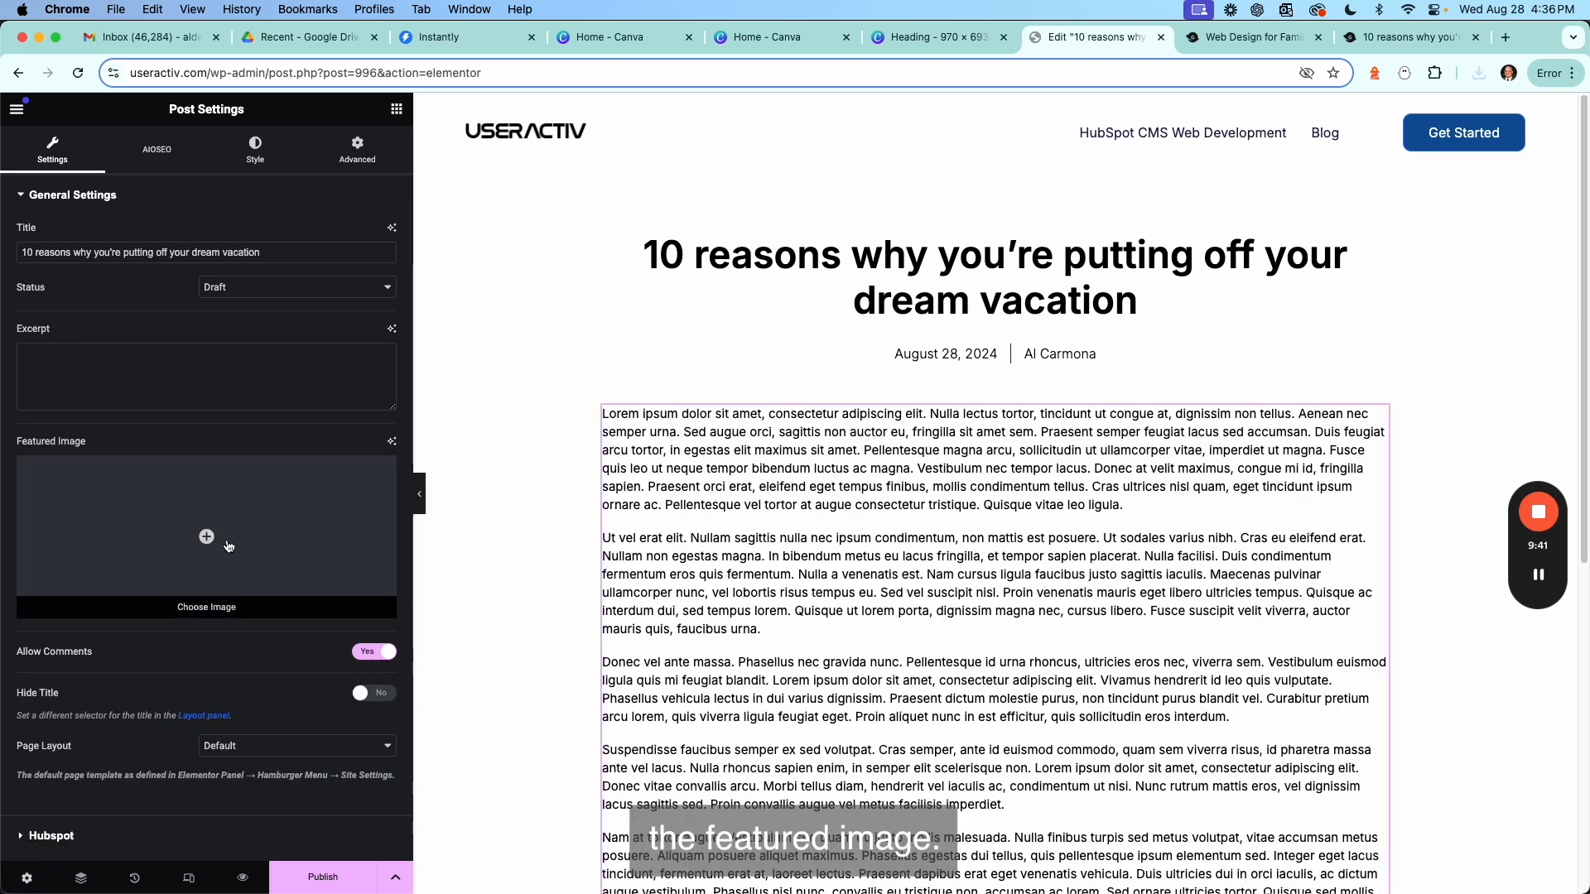
left_click(207, 539)
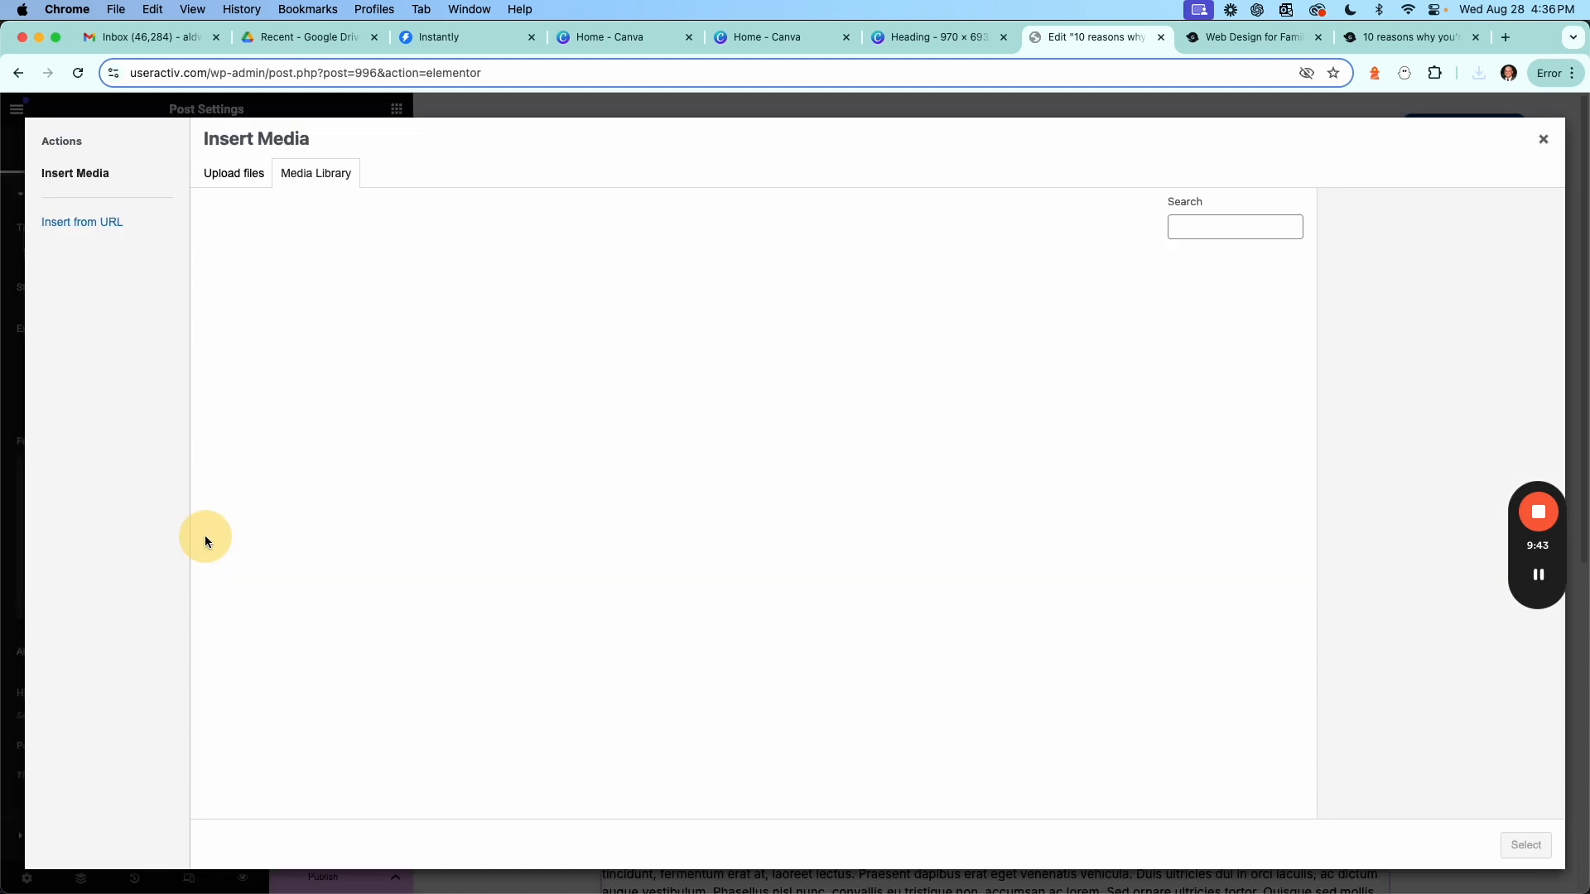
left_click(228, 178)
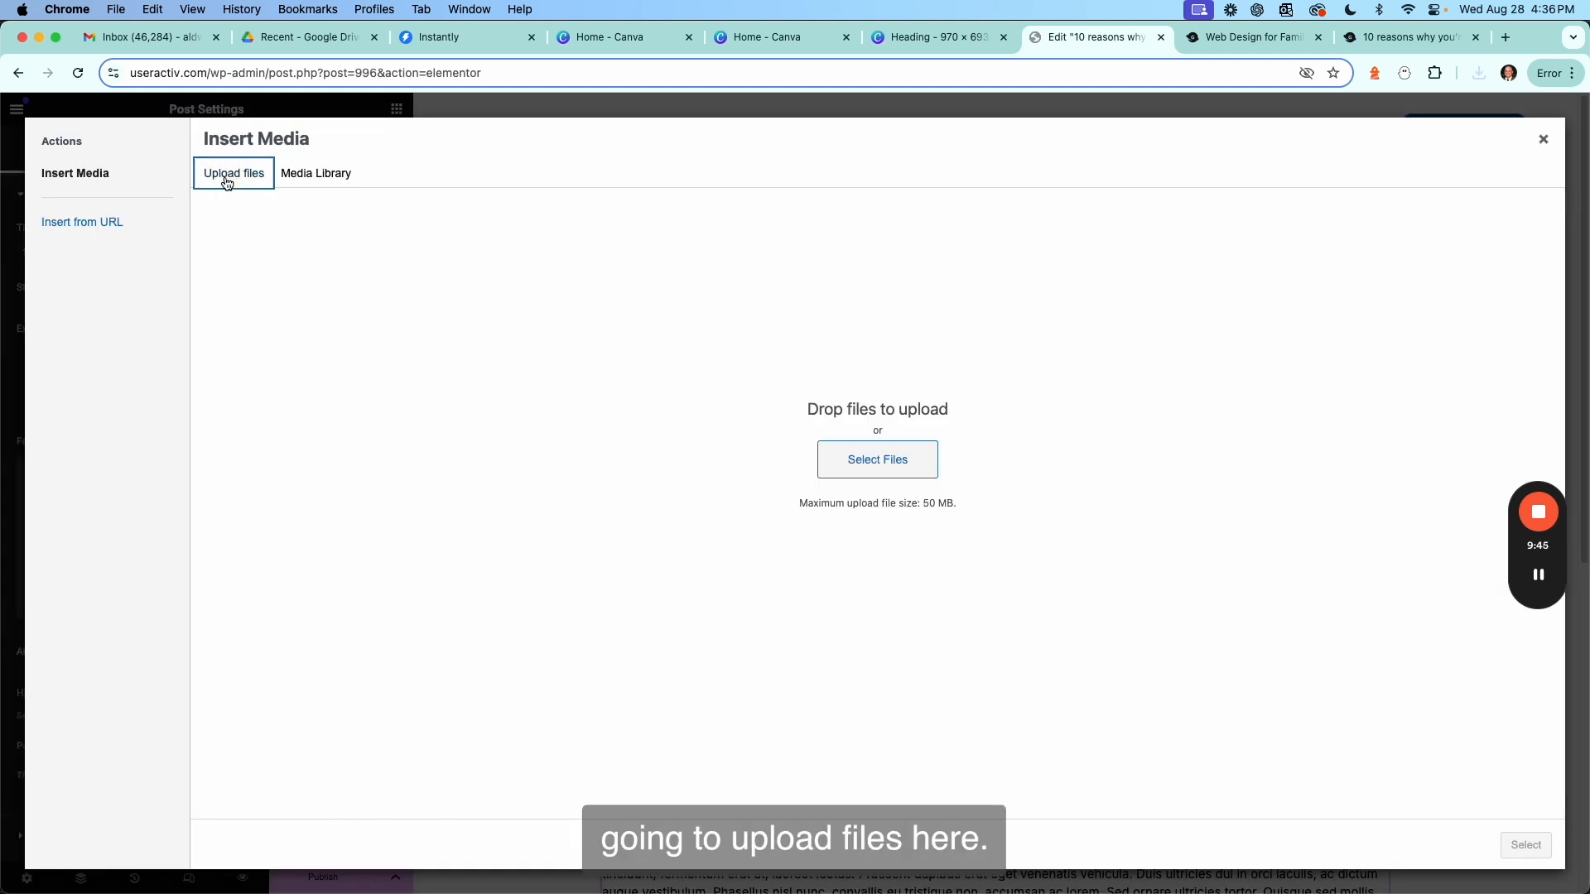
left_click(879, 471)
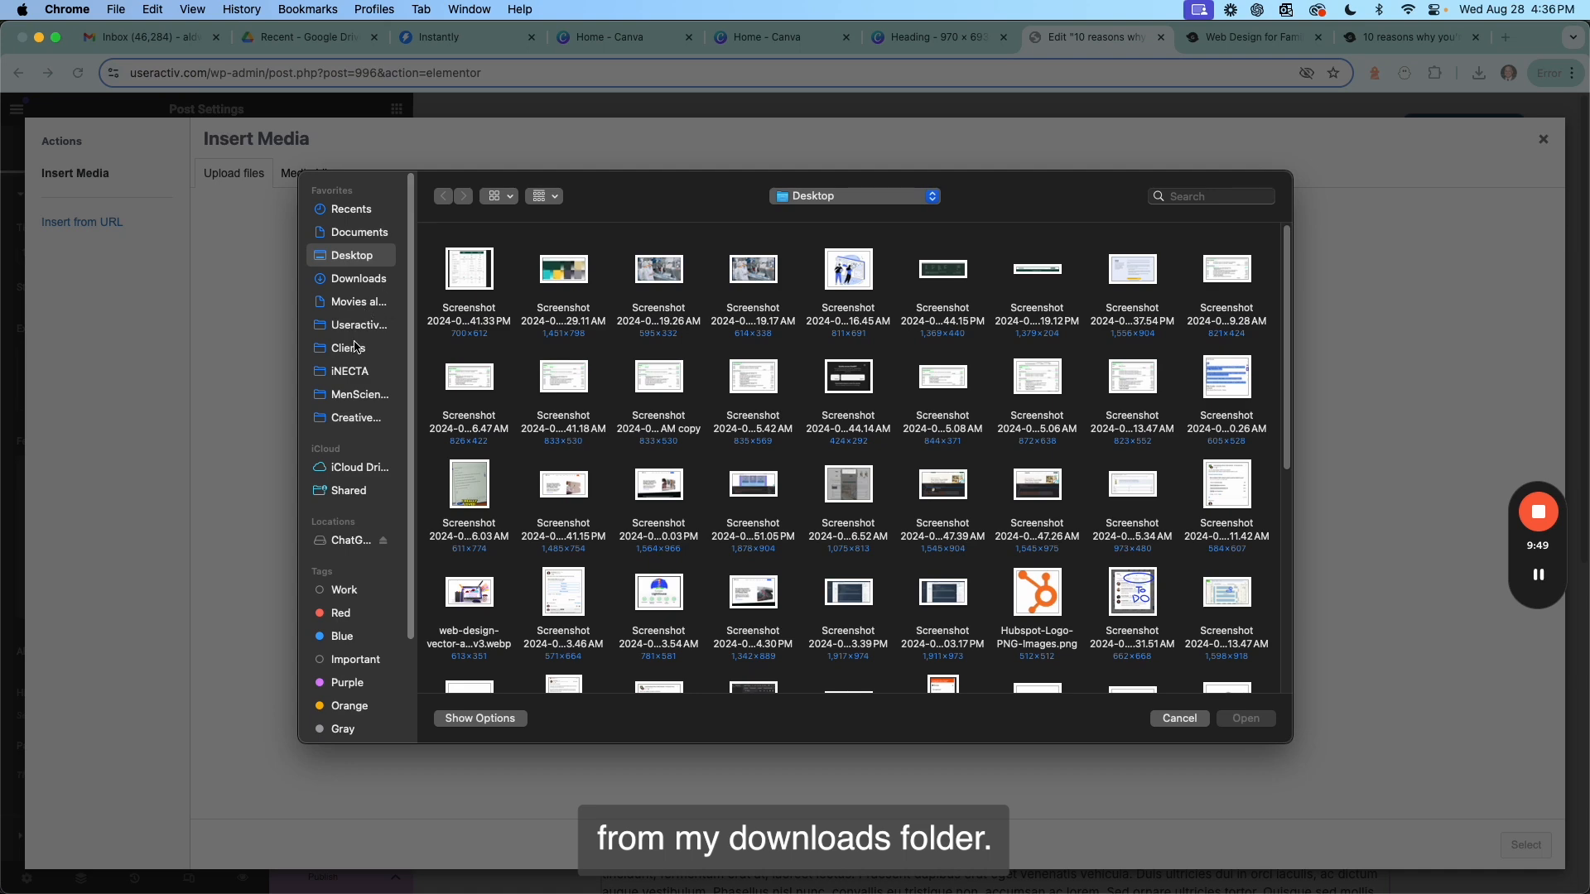
left_click(356, 279)
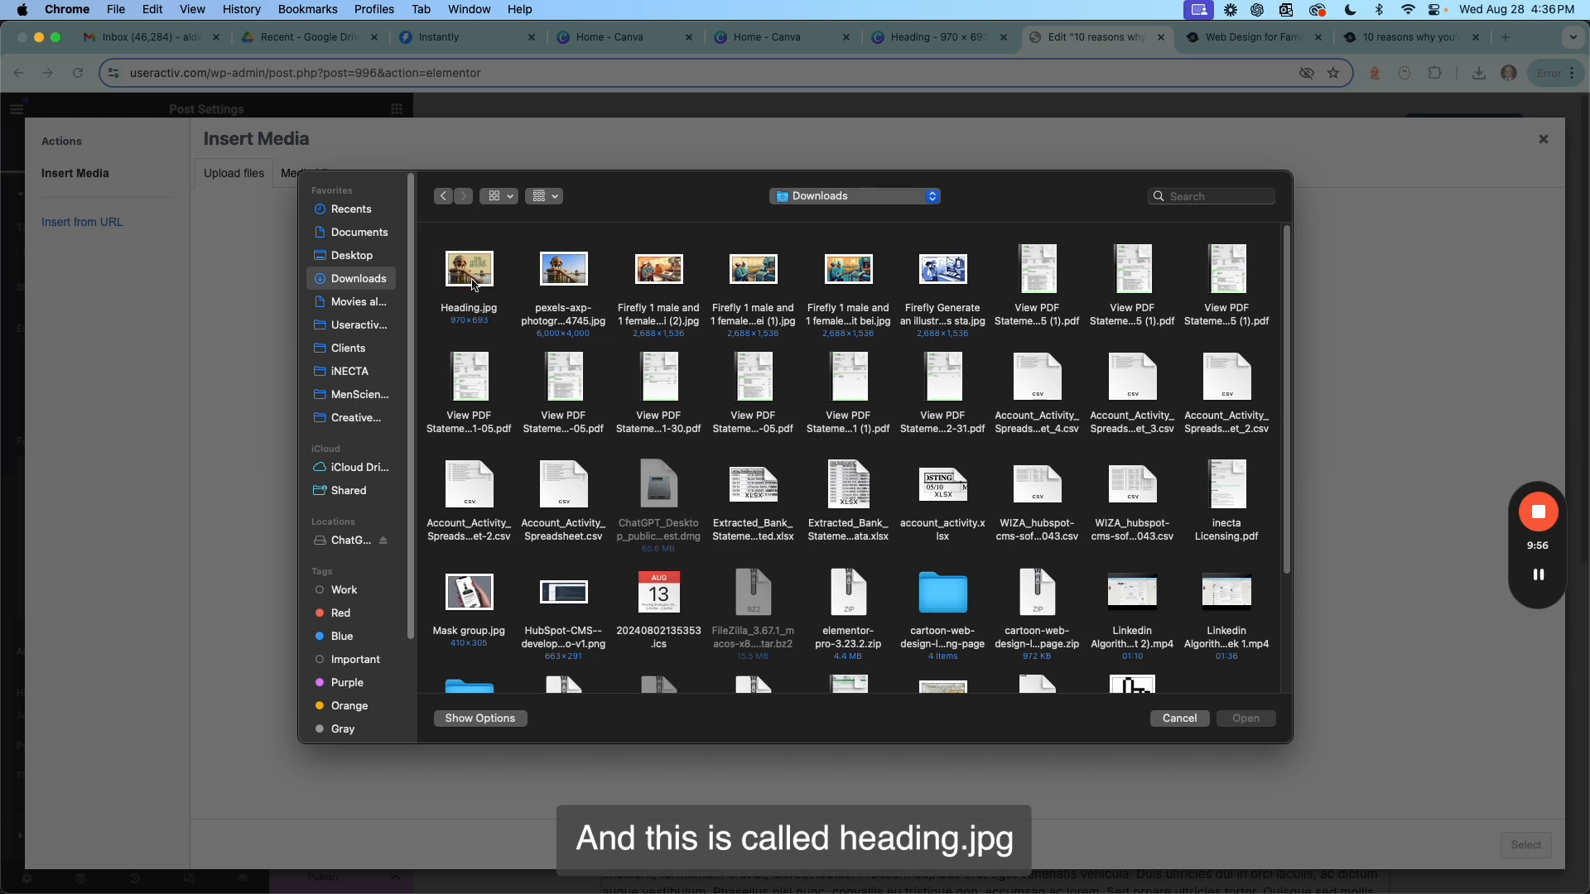
double_click(474, 286)
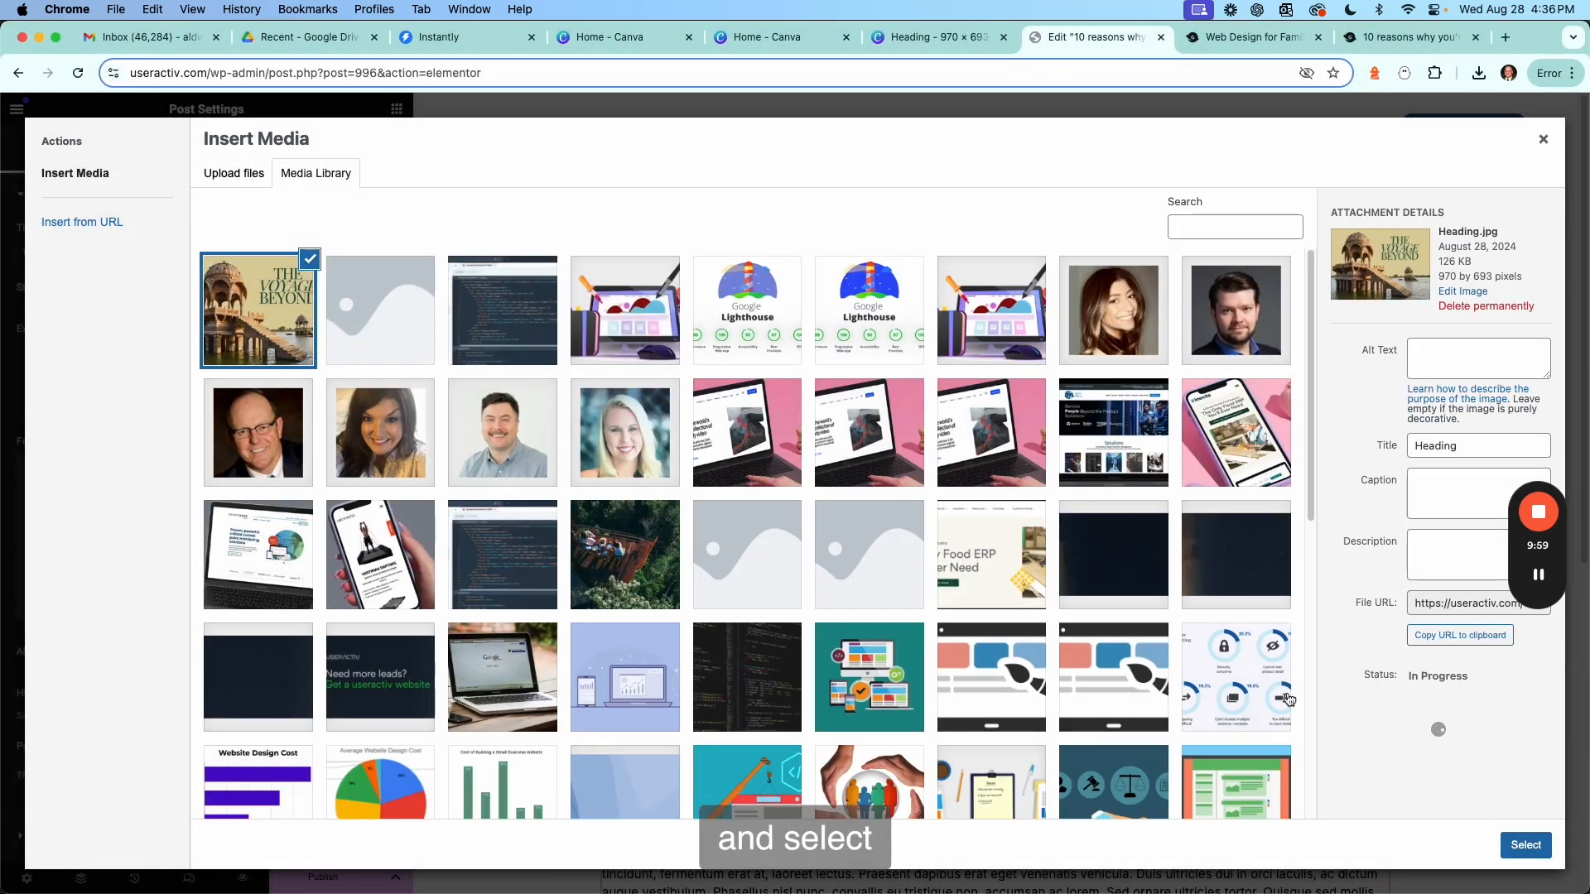
left_click(1525, 845)
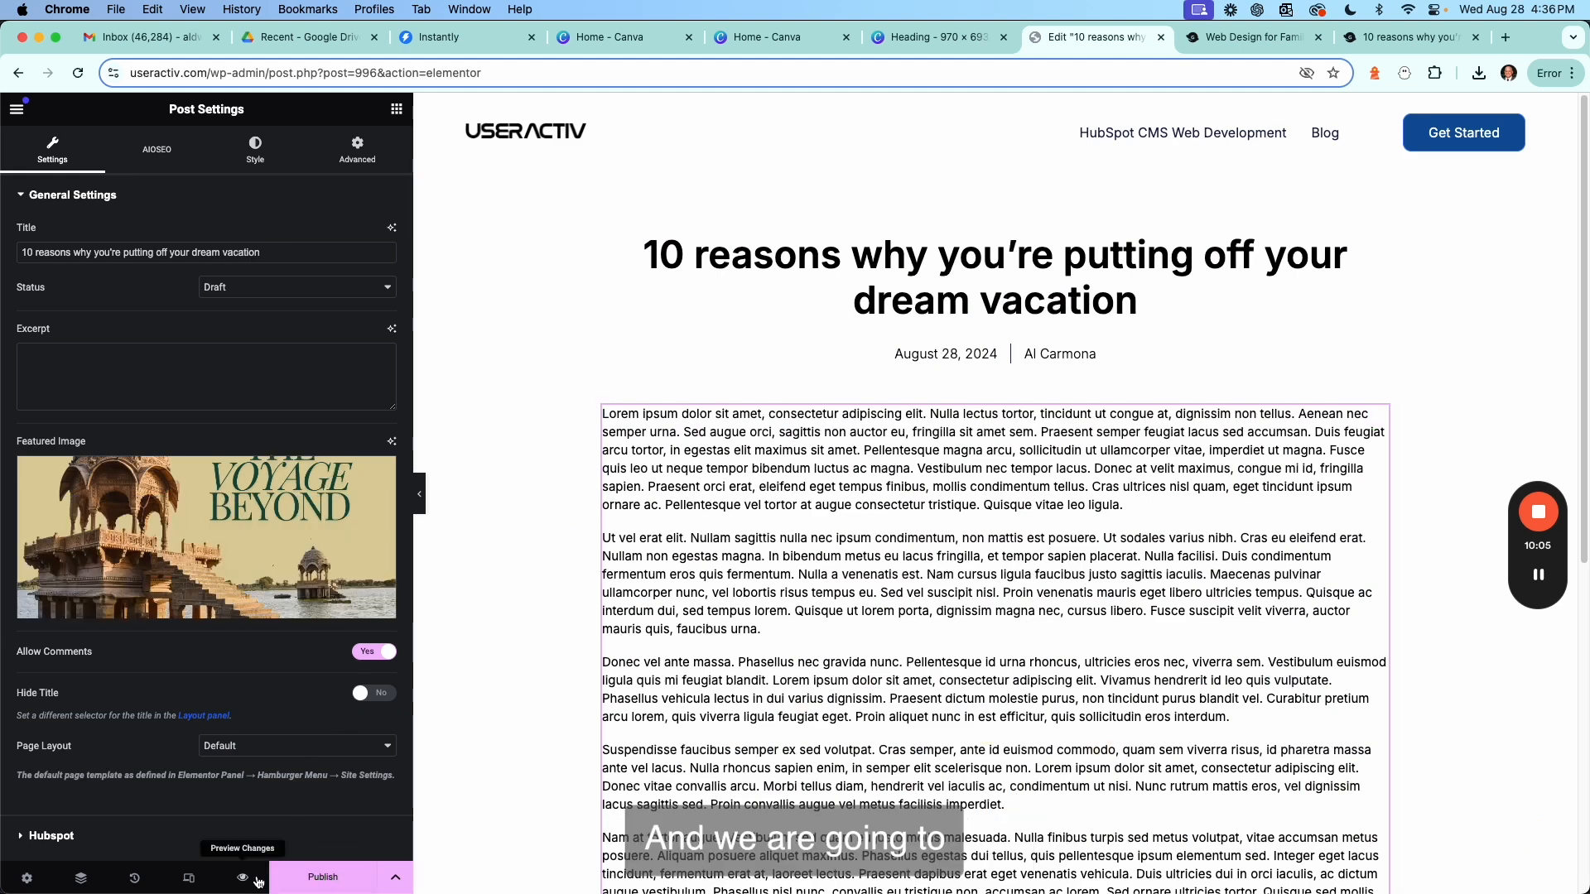
Save the post as a draft.
left_click(395, 877)
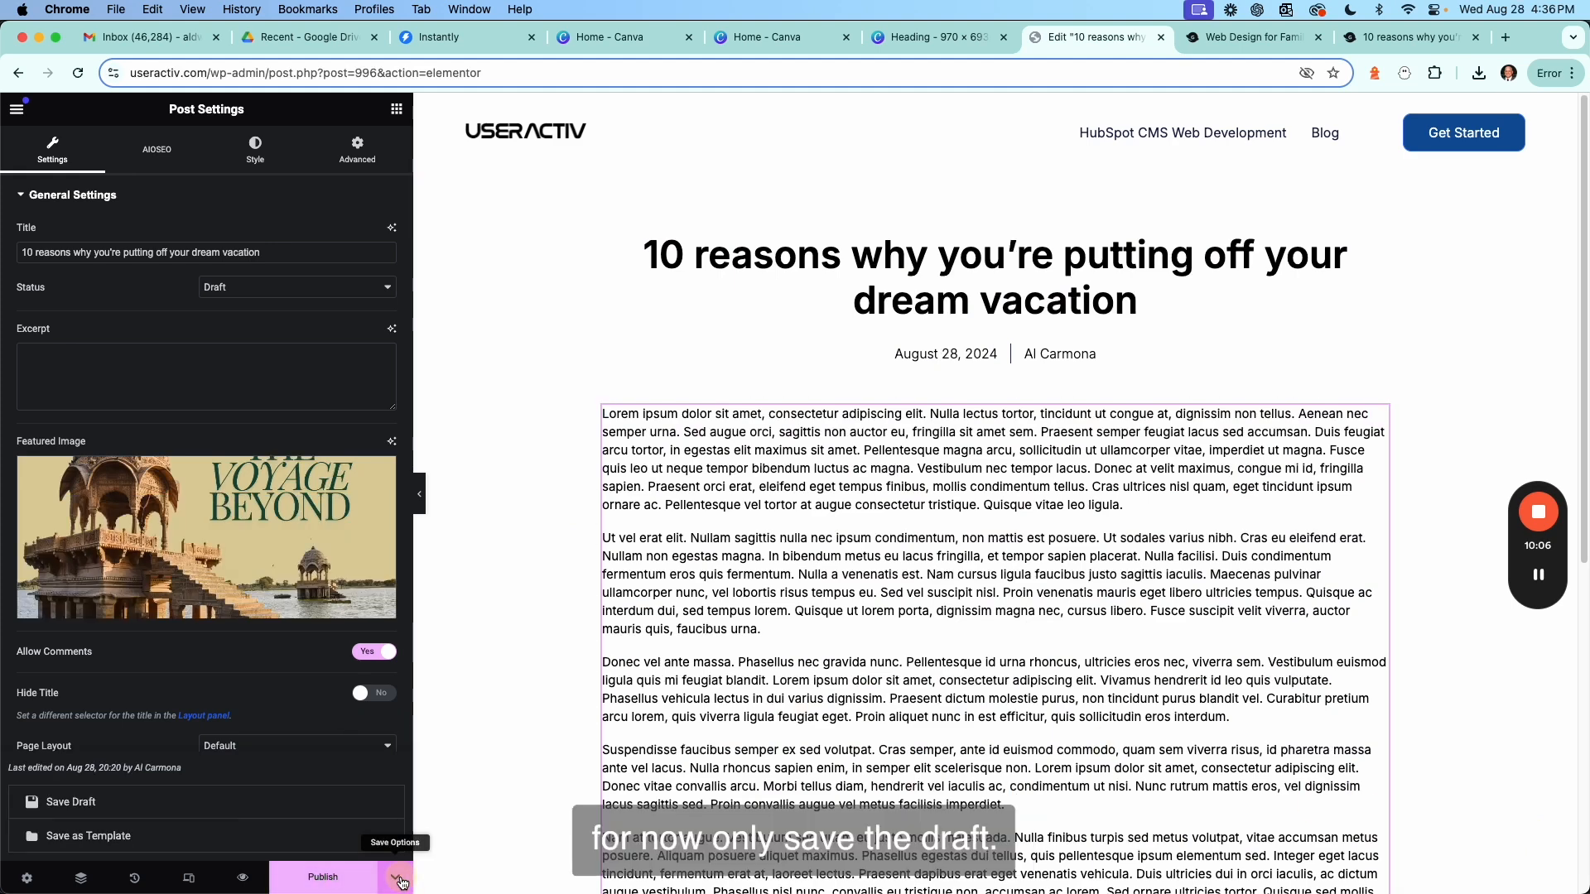
left_click(254, 813)
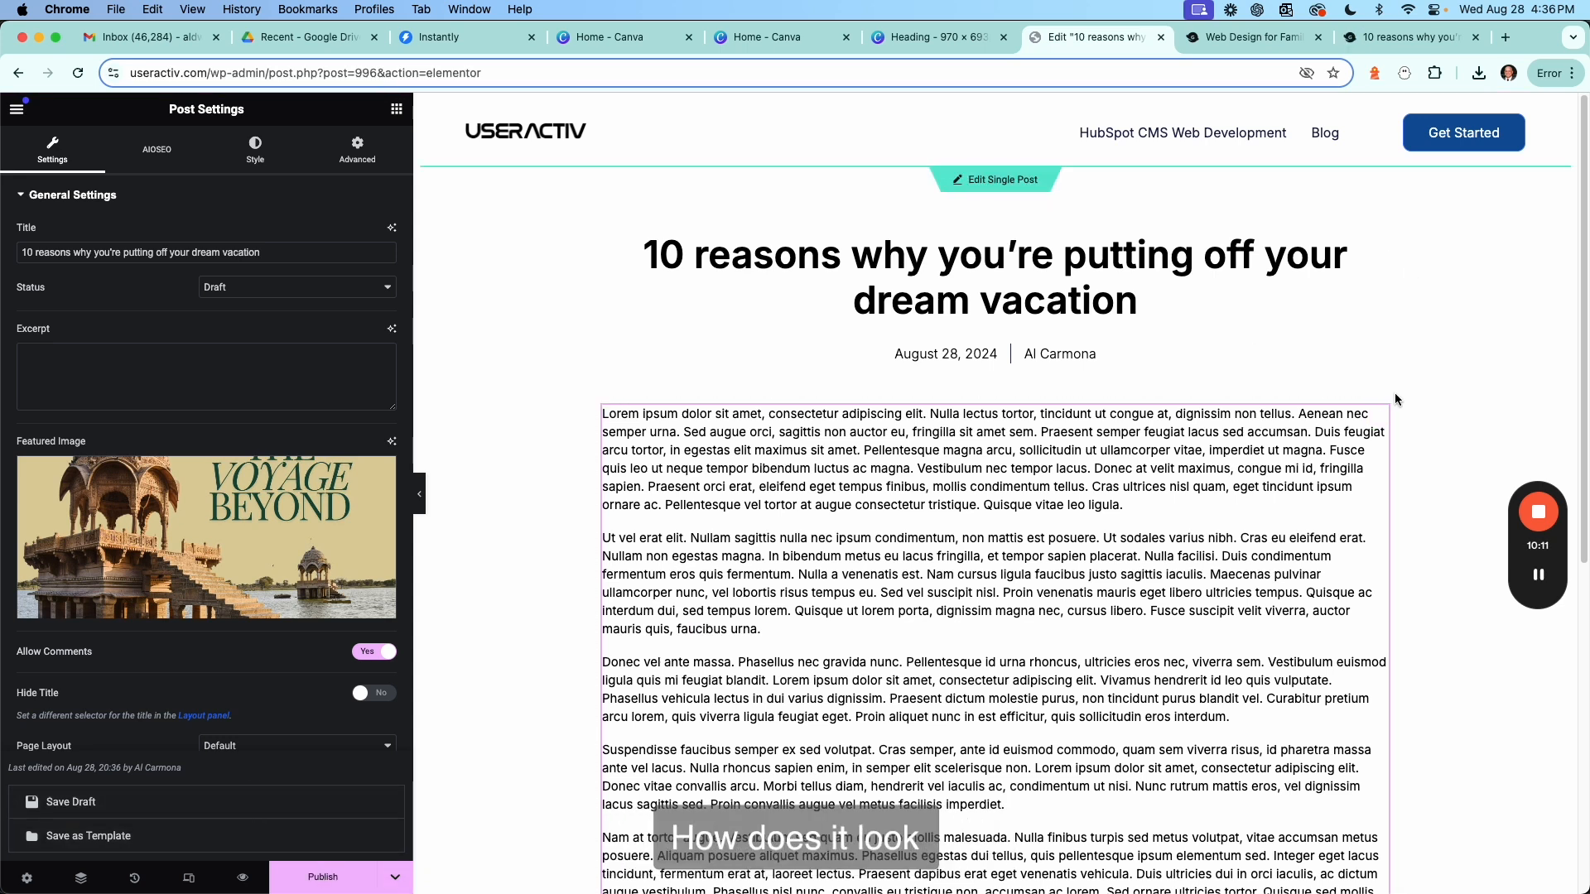
Switch to the post preview tab and scroll through the page to examine the featured image.
left_click(1405, 38)
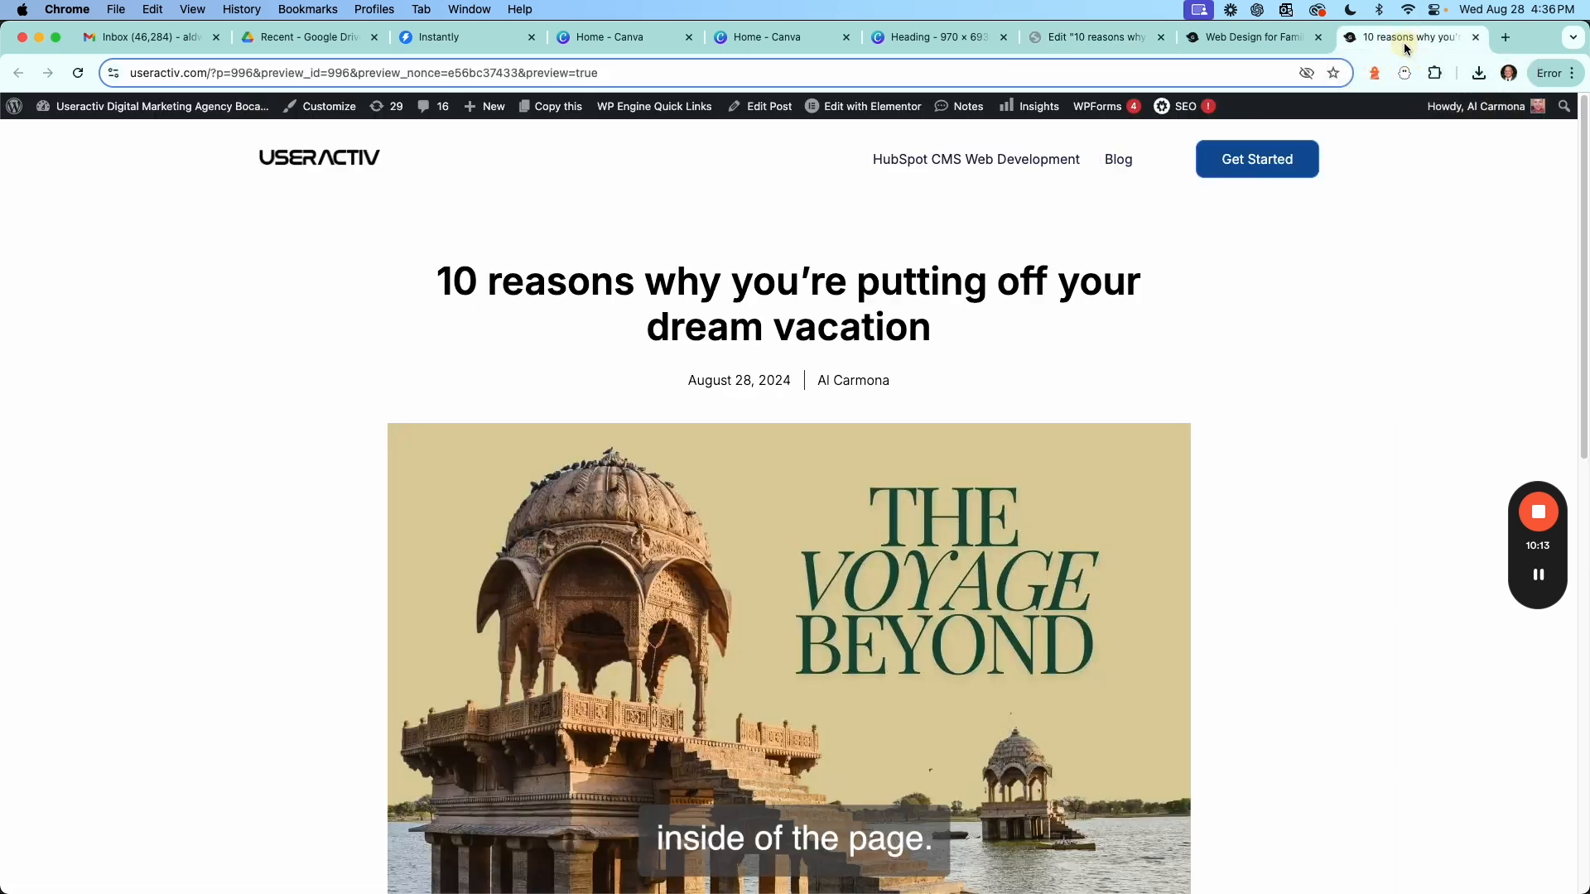
scroll(1262, 421, "down", 3)
scroll(1262, 421, "up", 3)
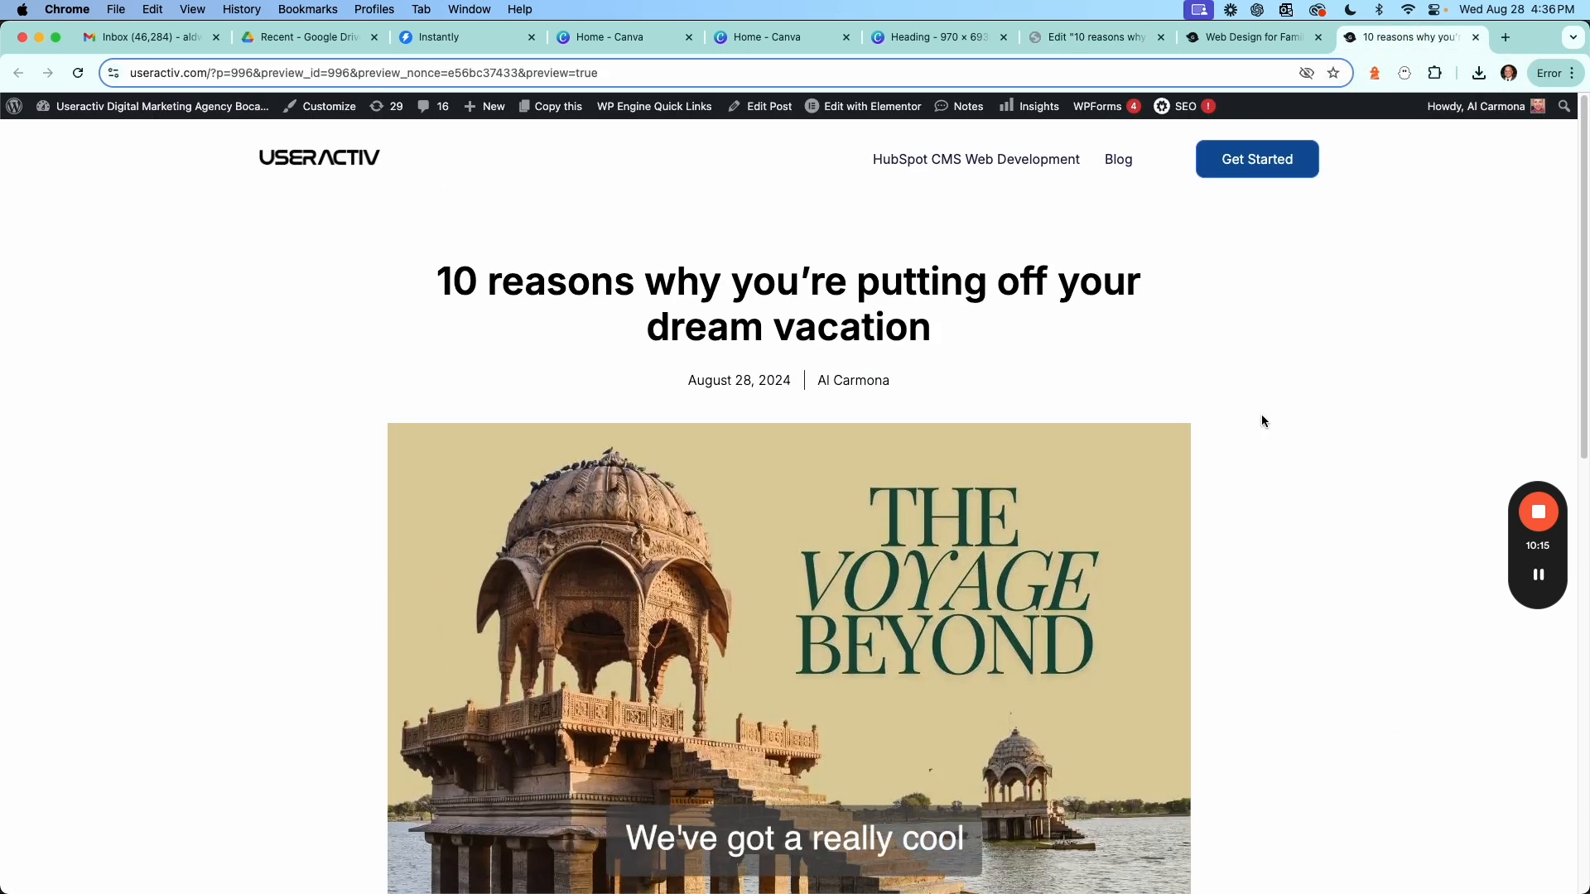
scroll(1261, 414, "down", 2)
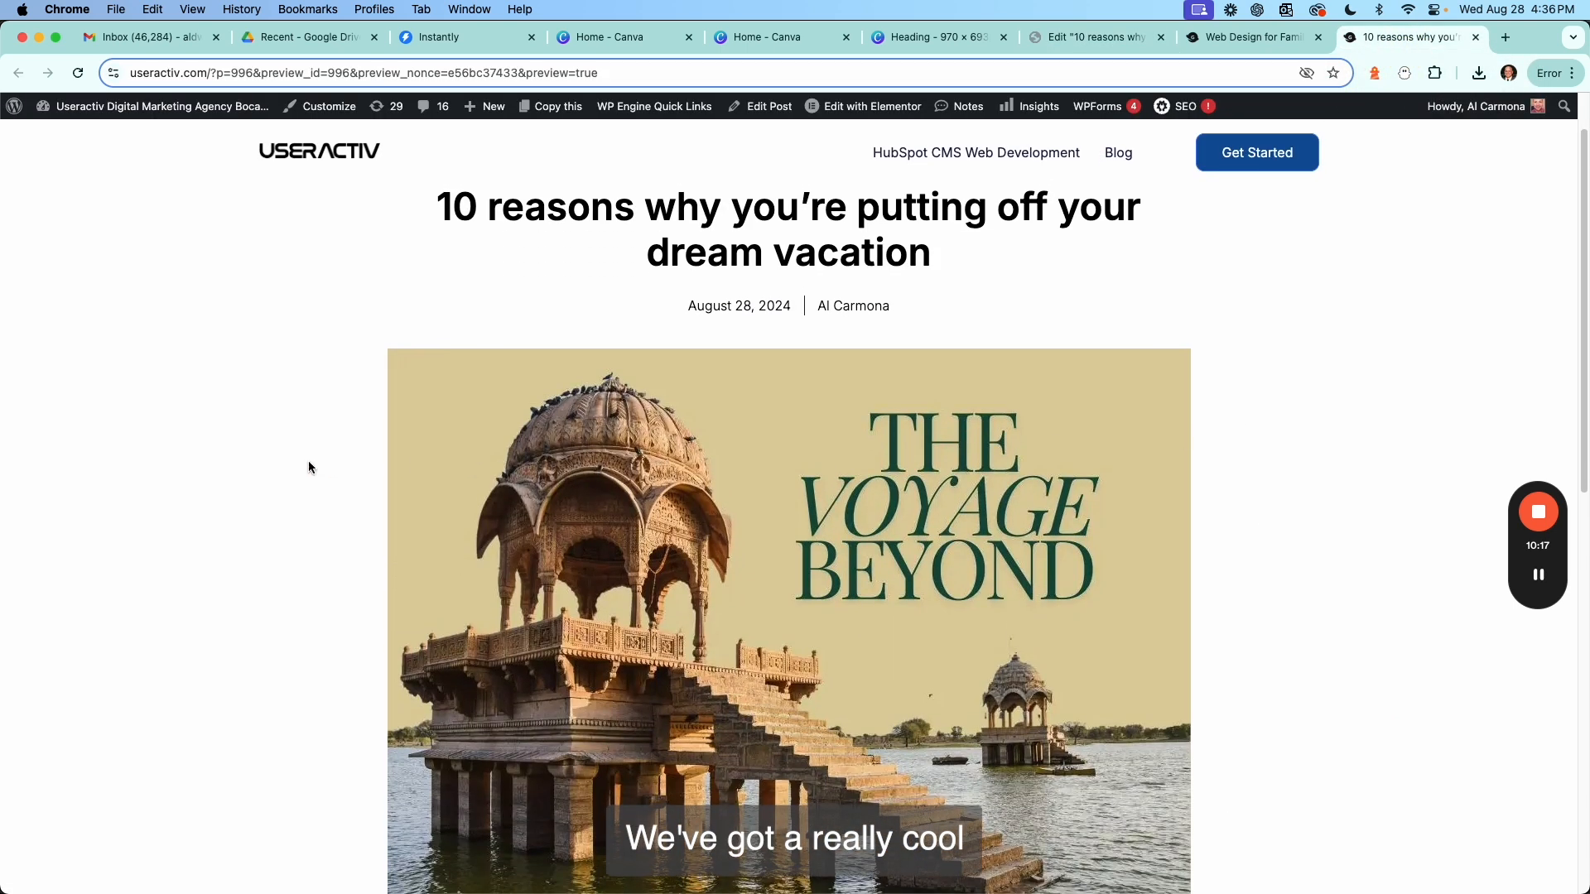
scroll(309, 460, "down", 1)
scroll(308, 460, "down", 4)
scroll(308, 461, "up", 6)
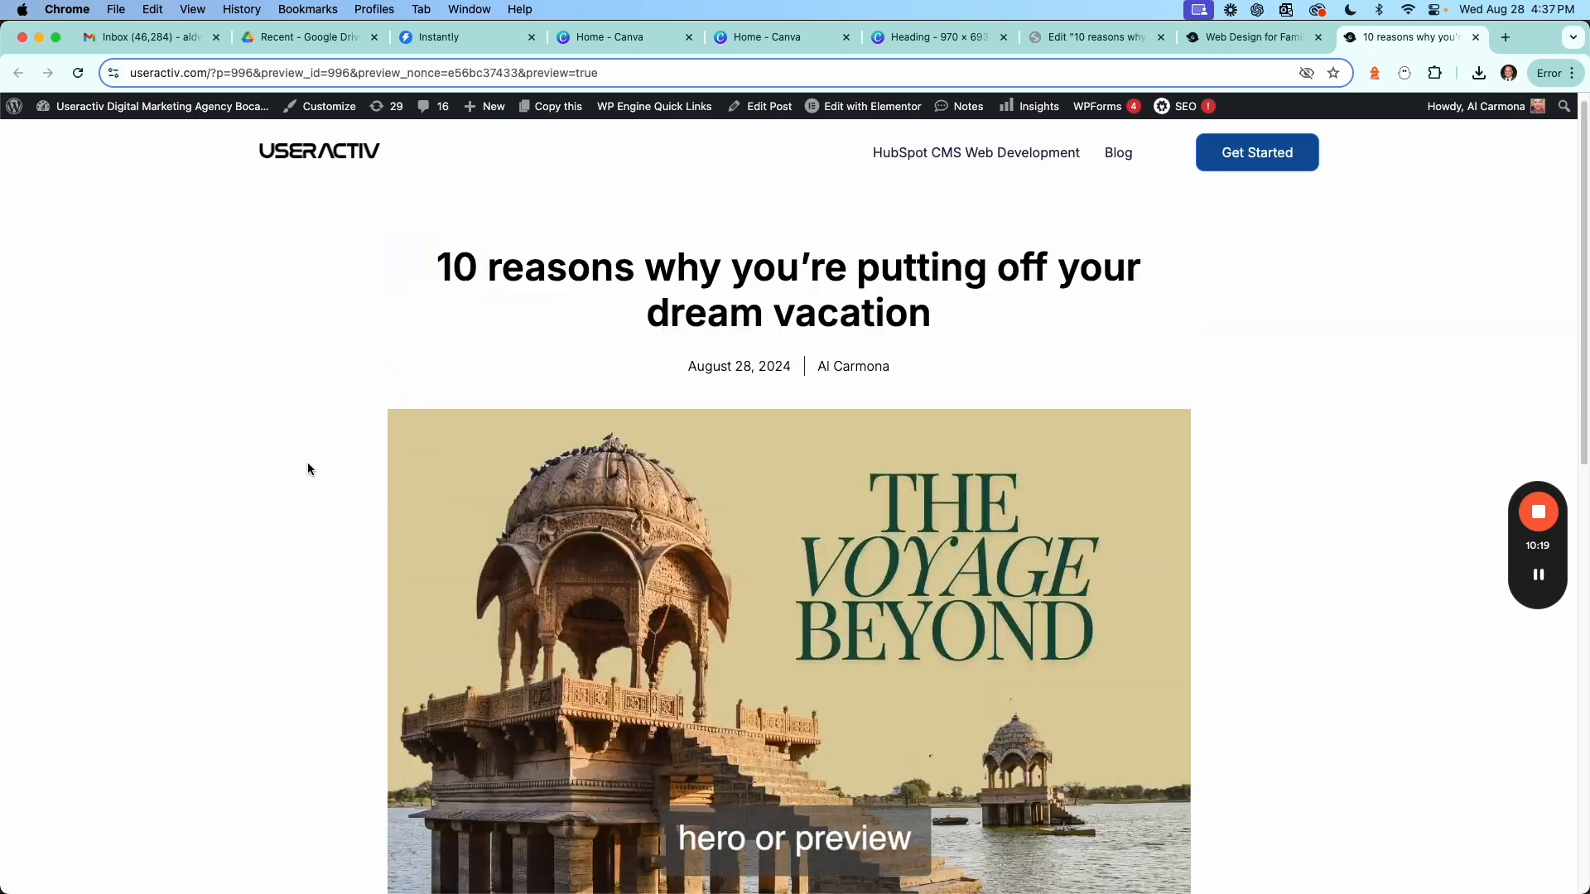
scroll(306, 462, "down", 2)
scroll(308, 468, "down", 7)
scroll(308, 466, "up", 8)
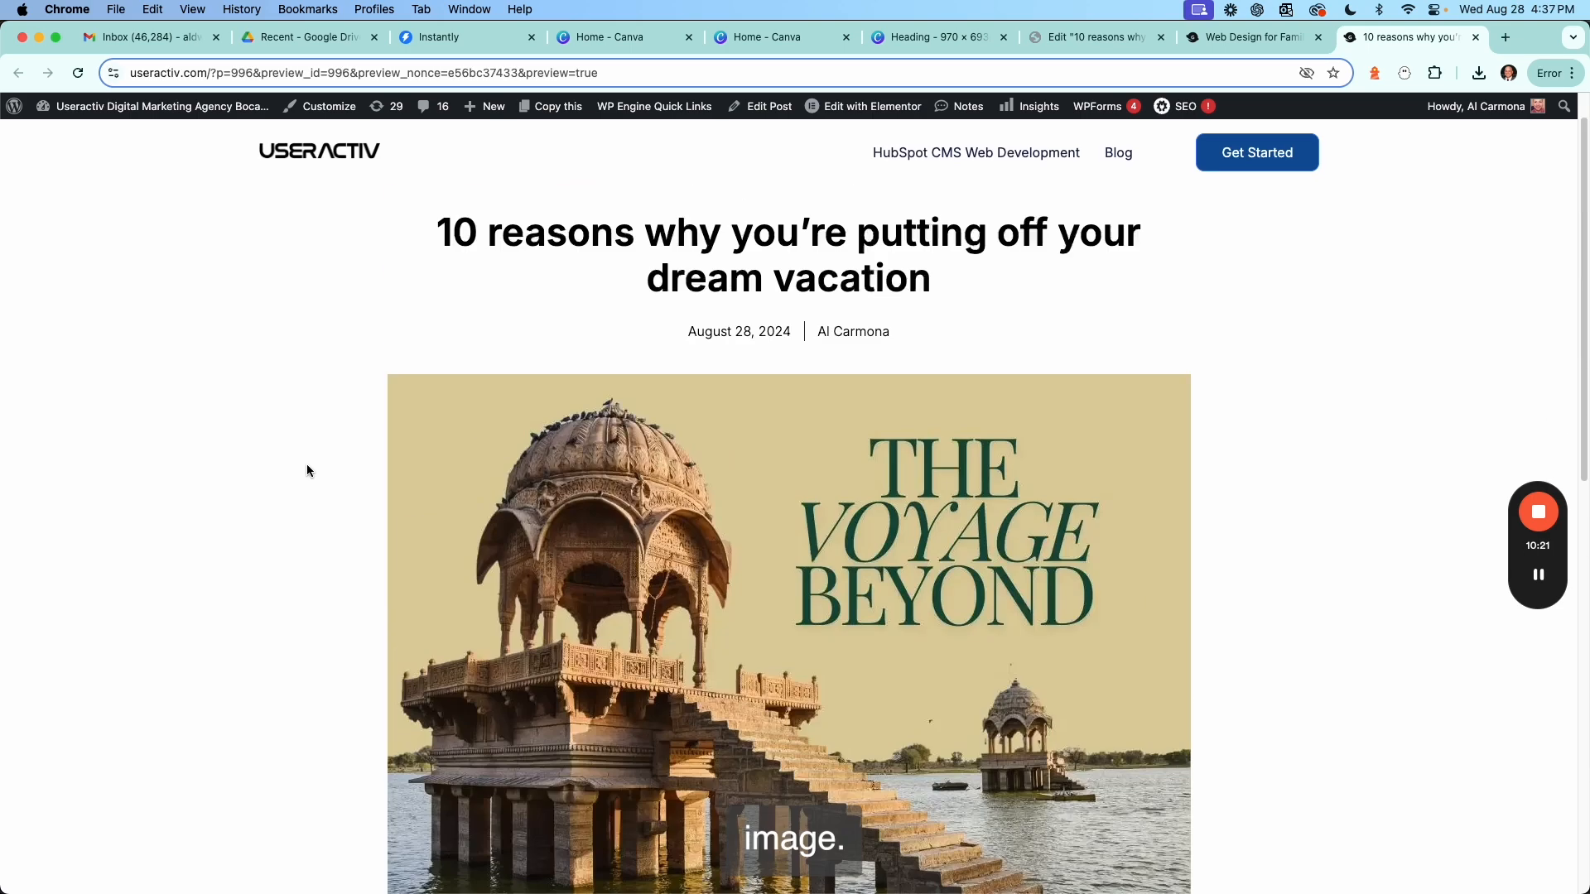
scroll(292, 462, "down", 3)
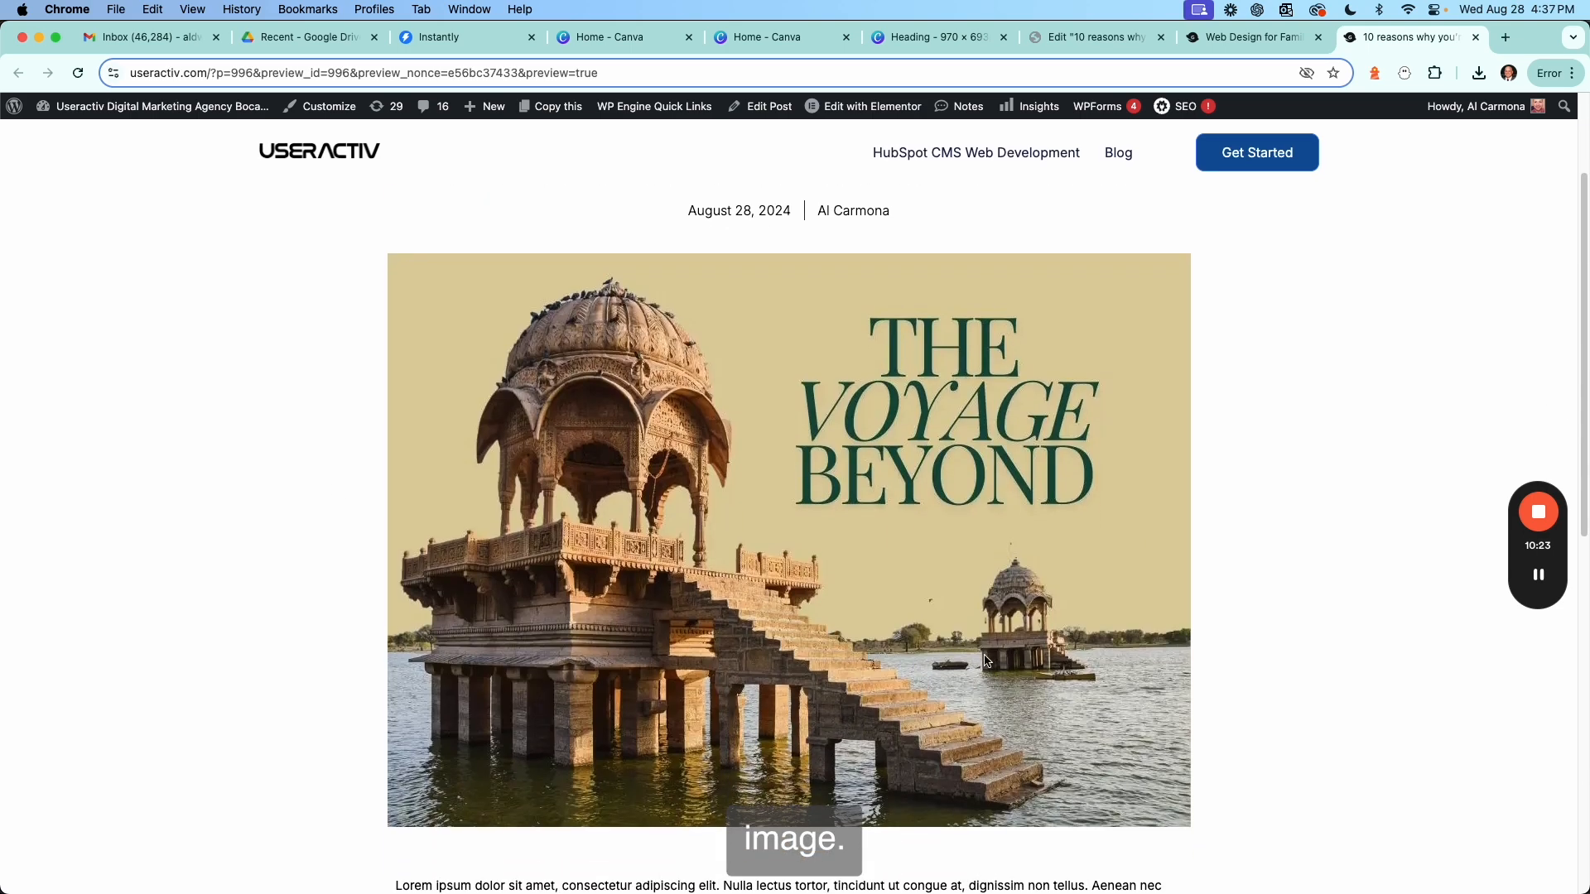
scroll(987, 660, "up", 4)
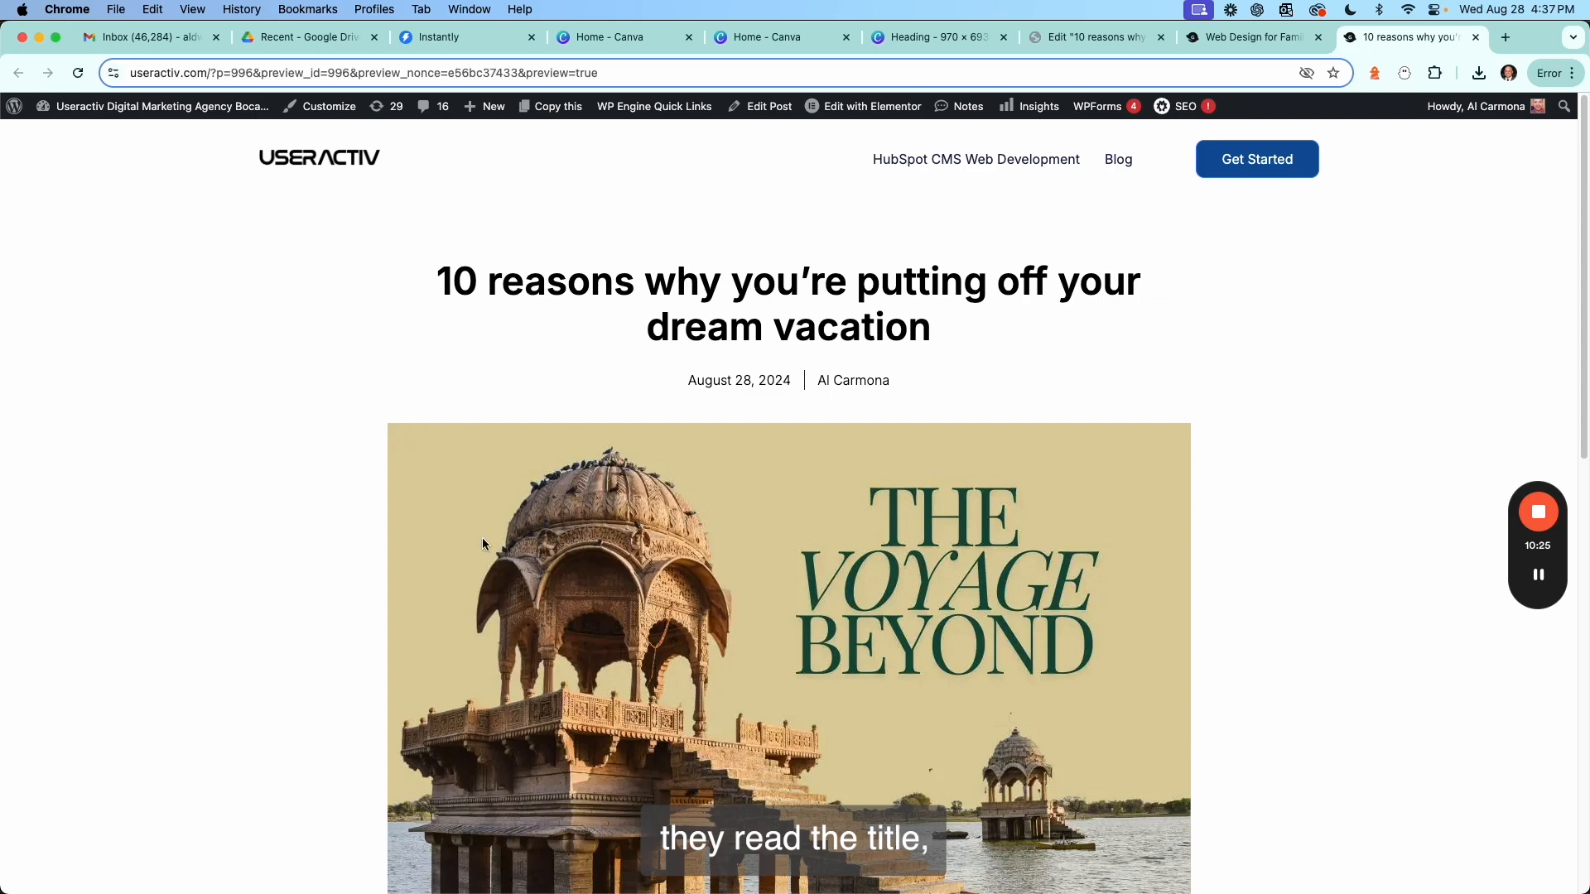
scroll(482, 542, "down", 13)
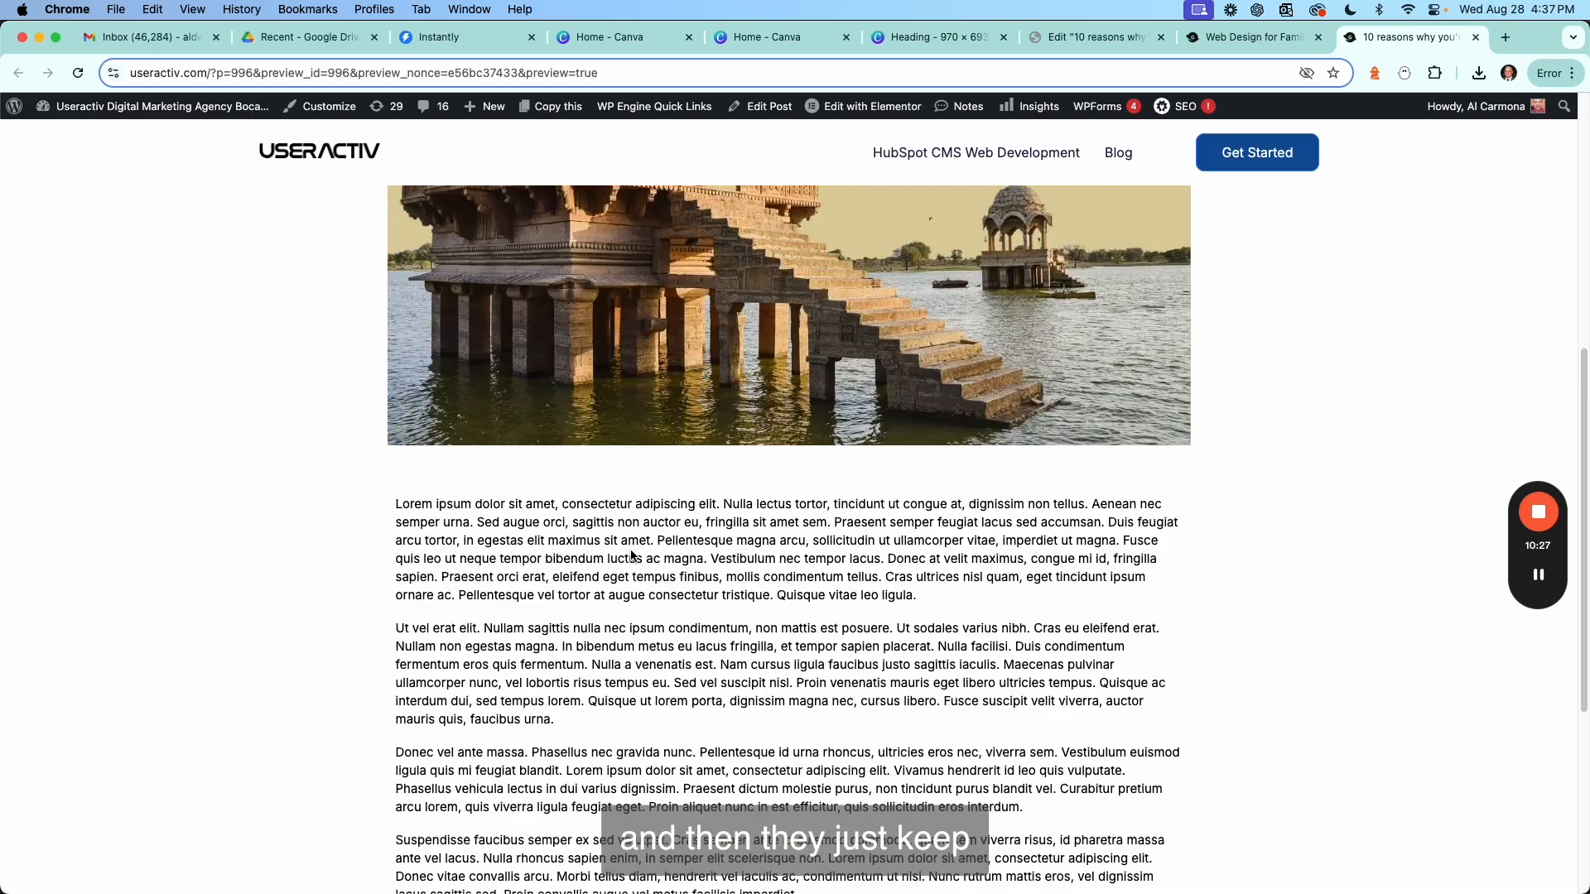
scroll(631, 555, "down", 9)
scroll(1239, 528, "up", 20)
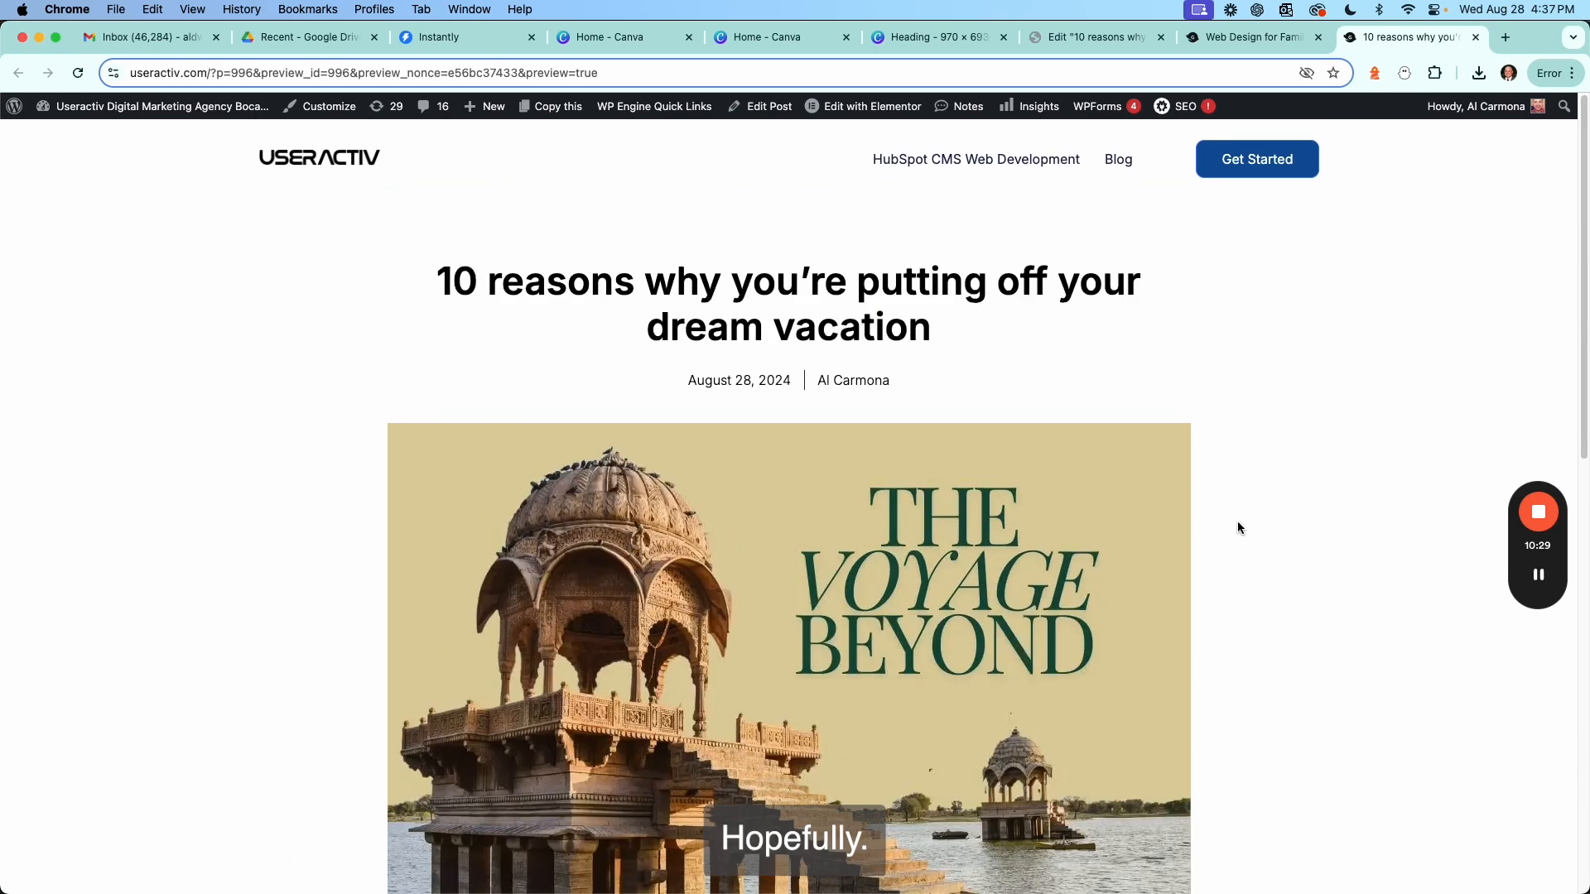
left_click(1257, 506)
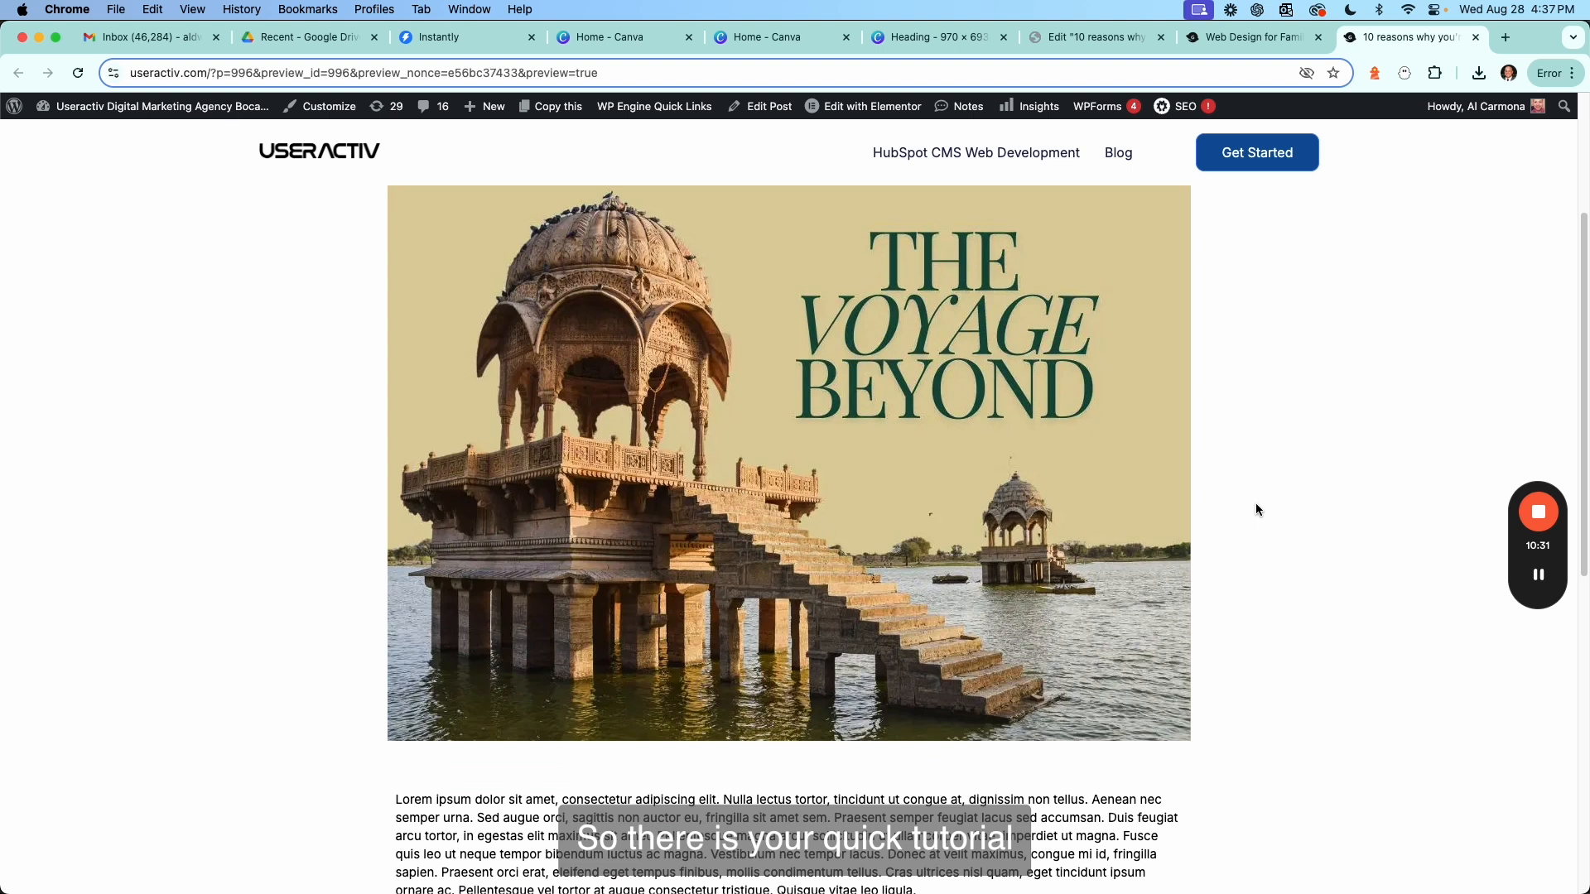